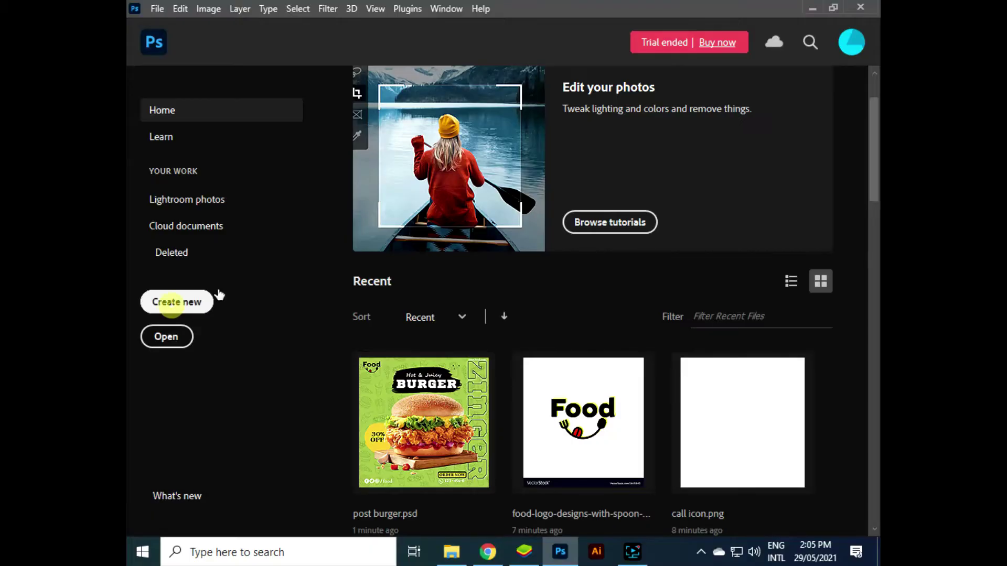
Create a new 1200 × 1200 px document at 96 ppi with a white background
{"action": "left_click", "coordinate": [209, 298]}
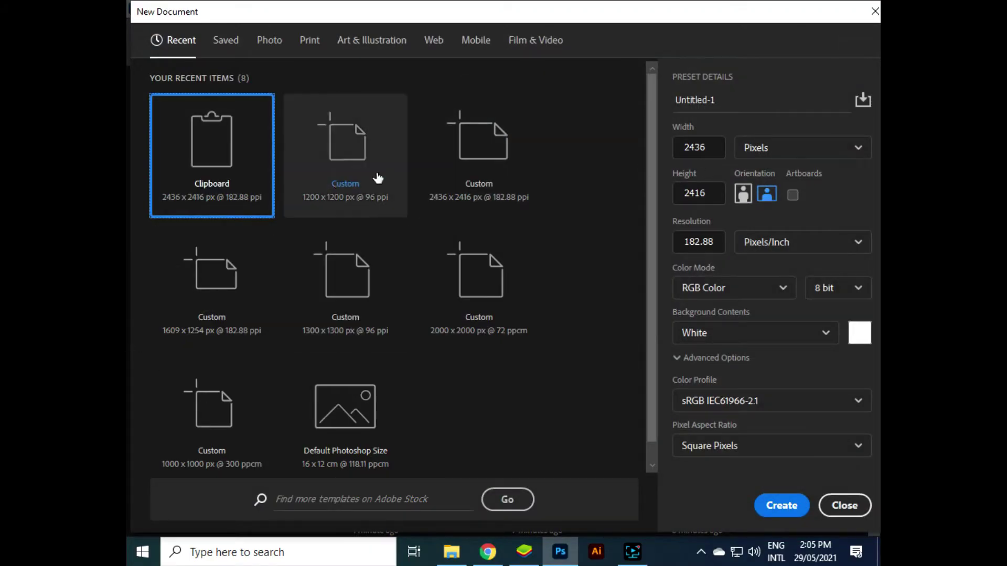
{"action": "double_click", "coordinate": [711, 147]}
{"action": "type", "text": "1200"}
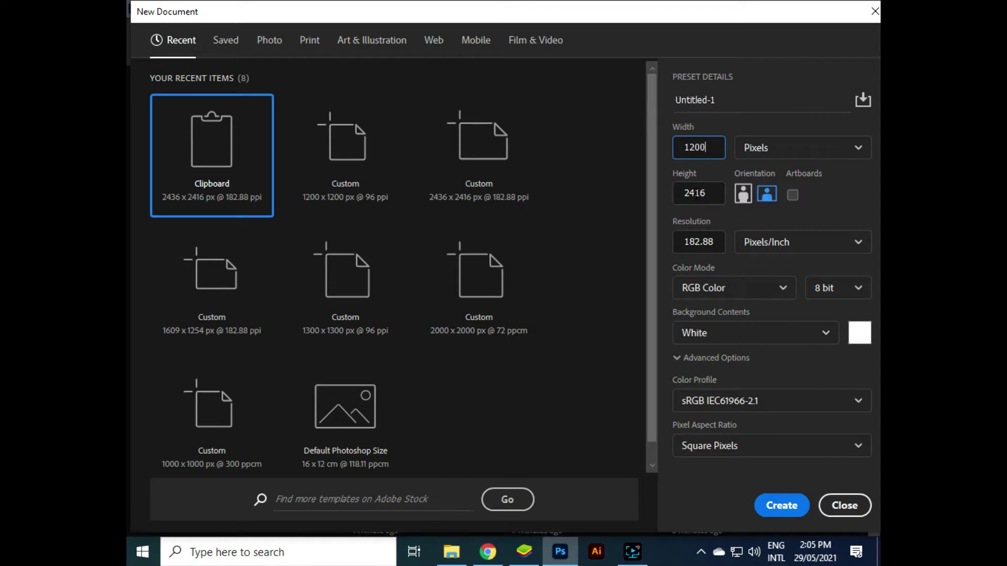
{"action": "double_click", "coordinate": [692, 192]}
{"action": "type", "text": "1200"}
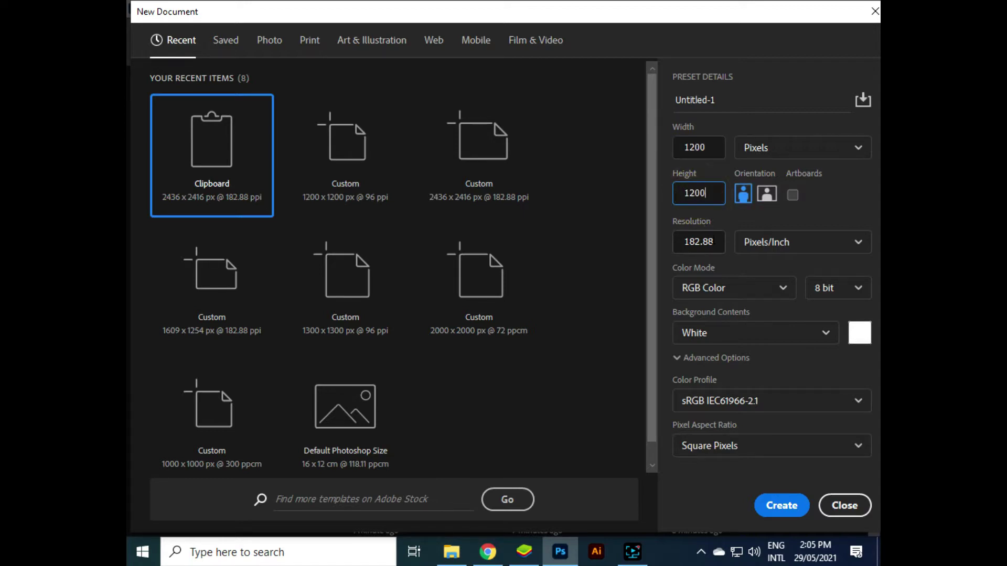
{"action": "double_click", "coordinate": [717, 242]}
{"action": "type", "text": "96"}
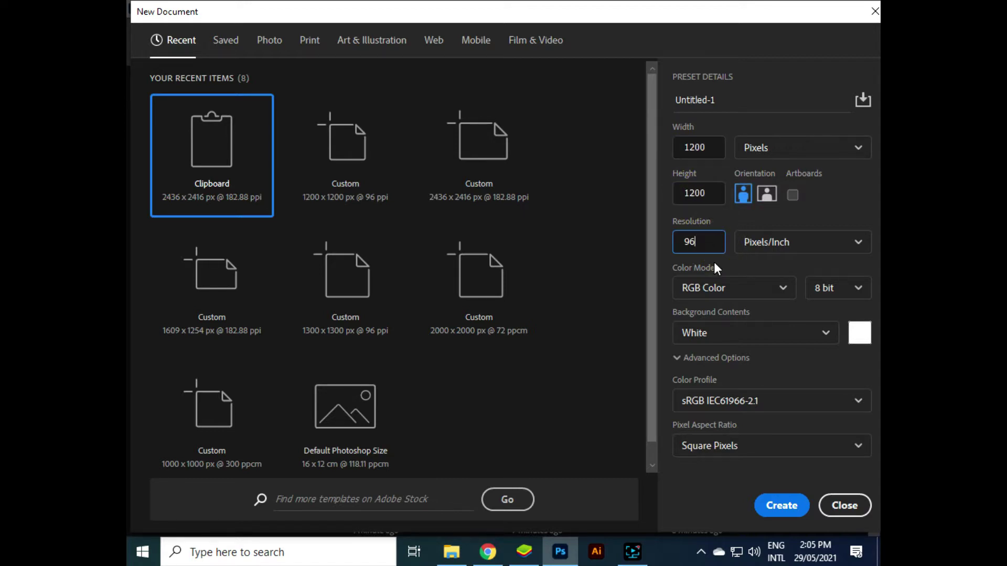
{"action": "left_click", "coordinate": [767, 194]}
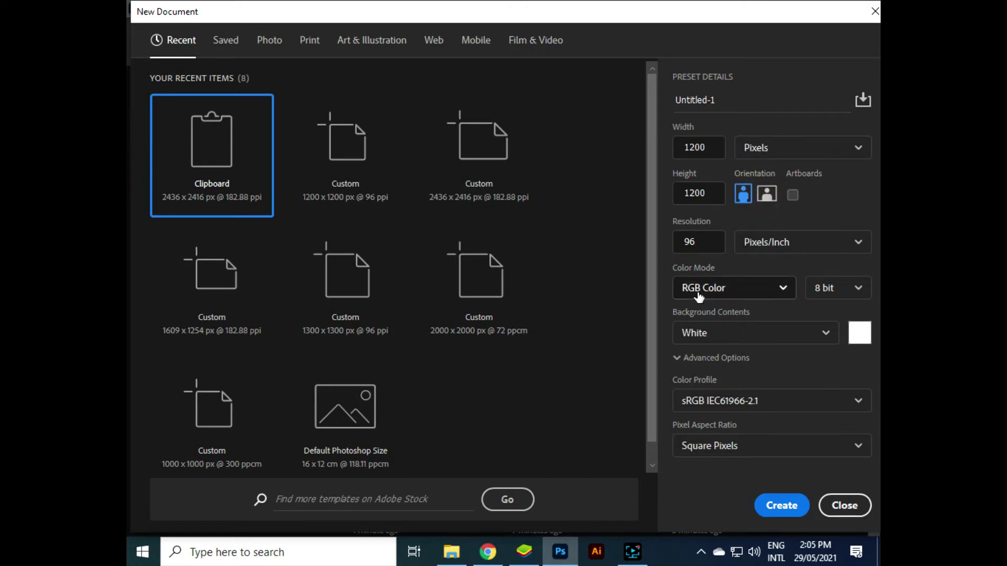
{"action": "left_click", "coordinate": [780, 501]}
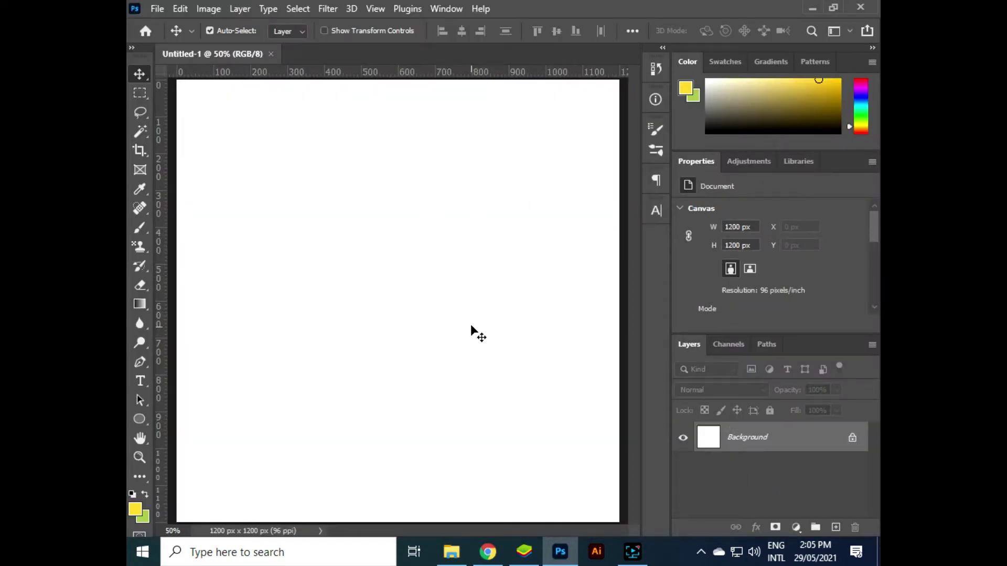
Add a Solid Color fill layer in green #a3be49 covering the whole canvas
{"action": "key", "text": "ctrl+minus"}
{"action": "key", "text": "ctrl+plus"}
{"action": "key", "text": "ctrl+minus"}
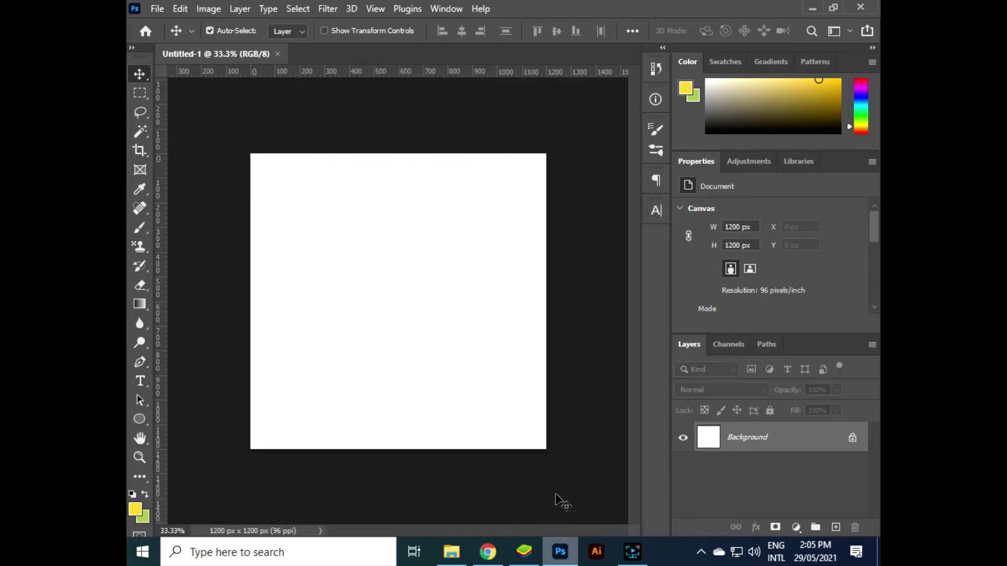
{"action": "left_click", "coordinate": [795, 529]}
{"action": "left_click", "coordinate": [775, 273]}
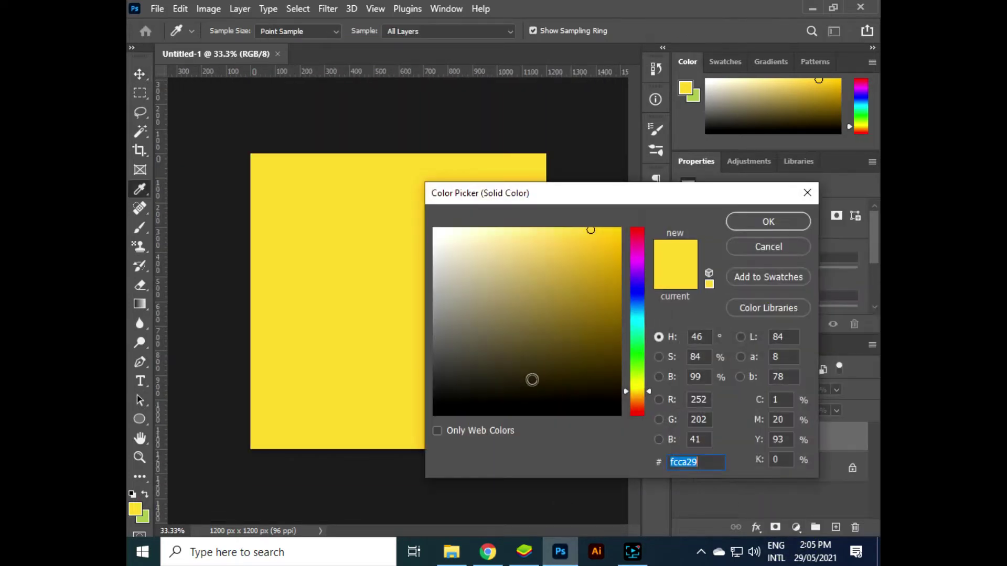
{"action": "left_click", "coordinate": [143, 516]}
{"action": "left_click", "coordinate": [708, 465]}
{"action": "left_click", "coordinate": [757, 226]}
{"action": "left_click", "coordinate": [157, 9]}
Place the fast food doodle pattern as an embedded layer over the green fill
{"action": "left_click", "coordinate": [173, 37]}
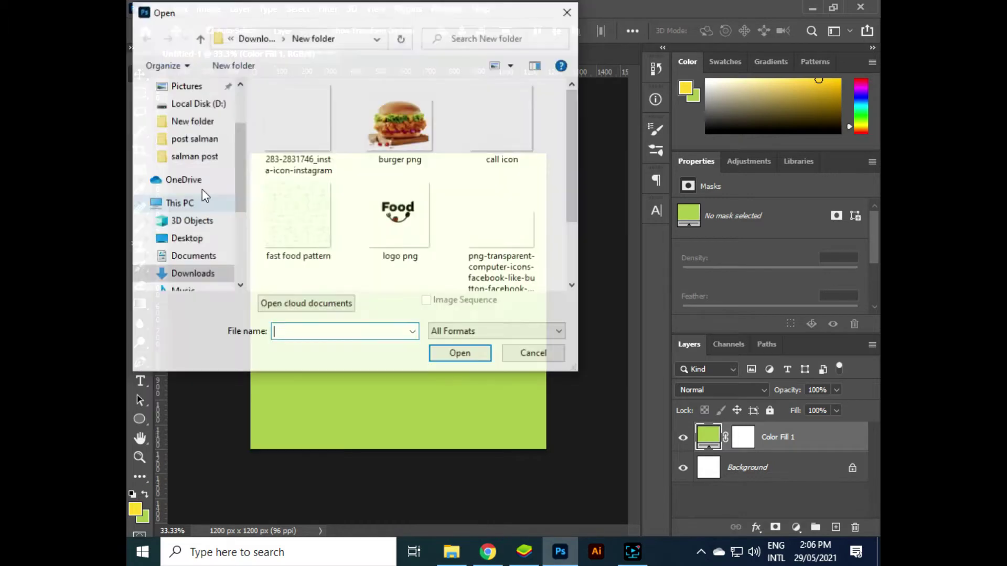
{"action": "scroll", "coordinate": [394, 240], "scroll_direction": "down", "scroll_amount": 2}
{"action": "double_click", "coordinate": [282, 139]}
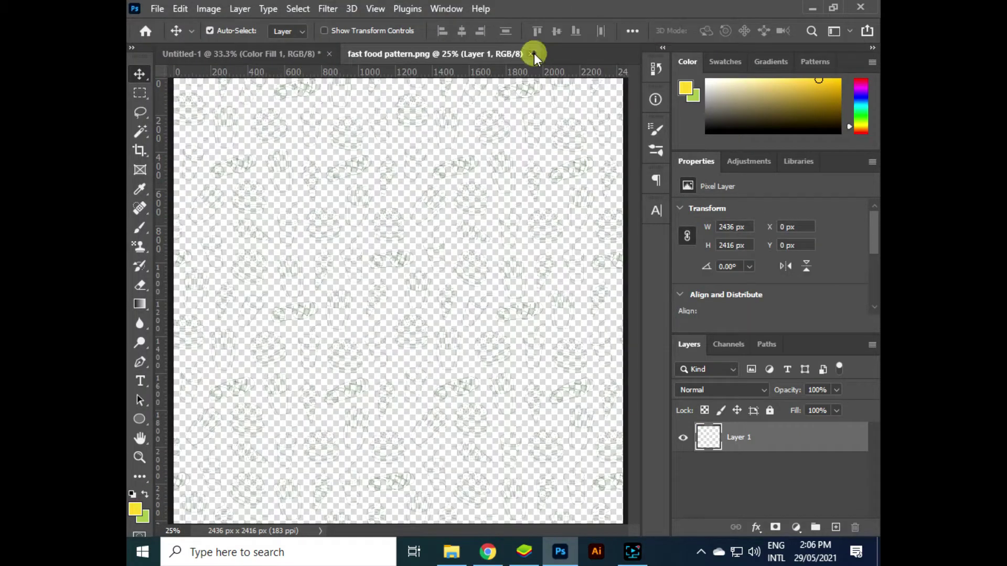
{"action": "left_click", "coordinate": [531, 54]}
{"action": "left_click", "coordinate": [157, 9]}
{"action": "left_click", "coordinate": [162, 303]}
{"action": "double_click", "coordinate": [317, 228]}
{"action": "key", "text": "Return"}
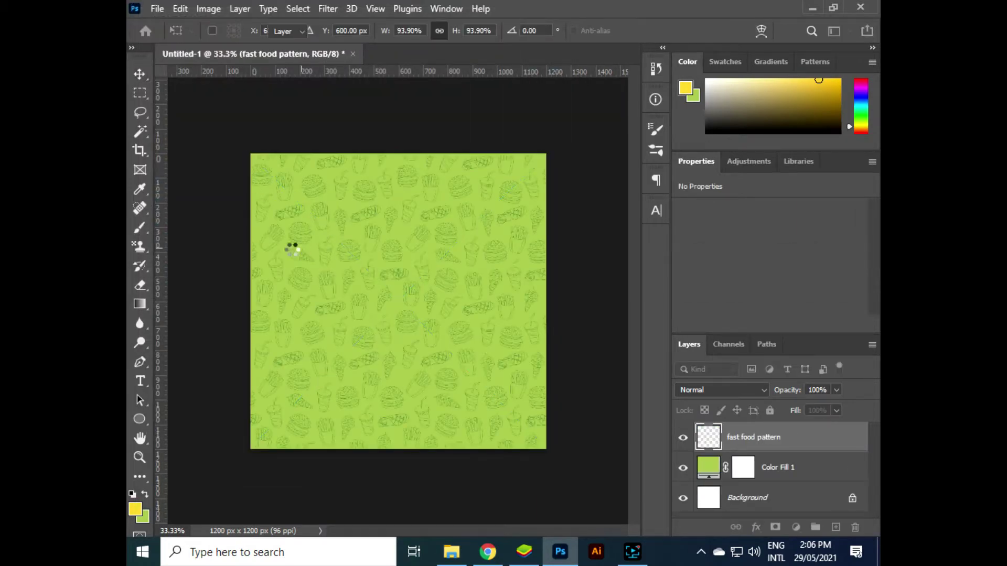
Give the pattern layer a dark green #638101 Color Overlay
{"action": "right_click", "coordinate": [699, 441]}
{"action": "left_click", "coordinate": [591, 21]}
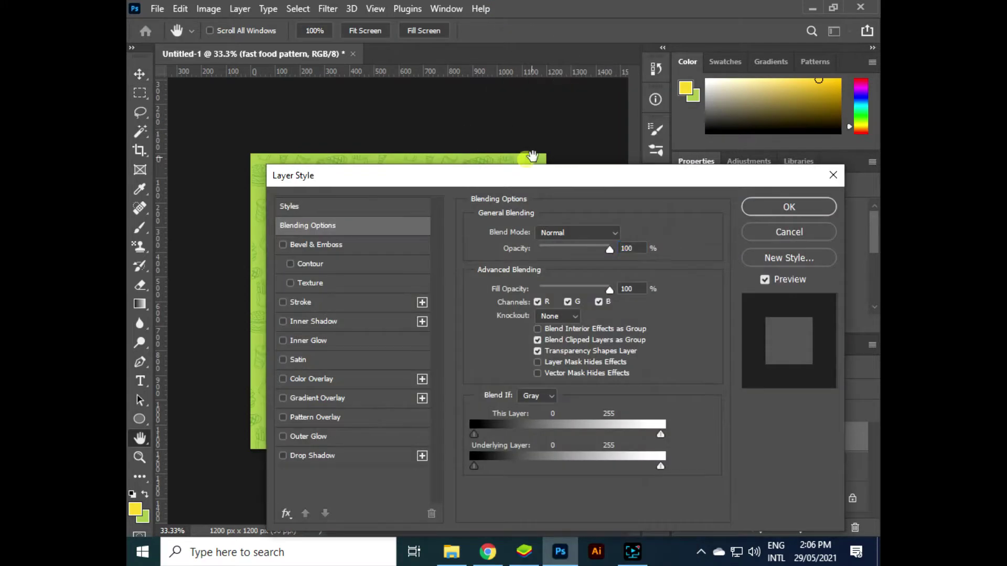
{"action": "left_click_drag", "start_coordinate": [532, 176], "coordinate": [702, 127]}
{"action": "left_click", "coordinate": [505, 330]}
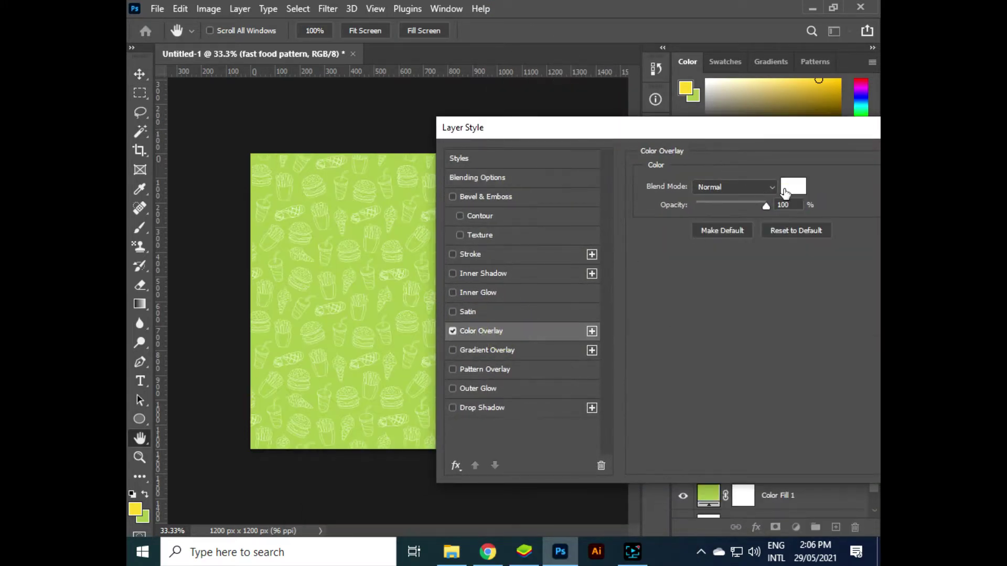
{"action": "left_click", "coordinate": [785, 192]}
{"action": "left_click", "coordinate": [359, 263]}
{"action": "left_click", "coordinate": [603, 286]}
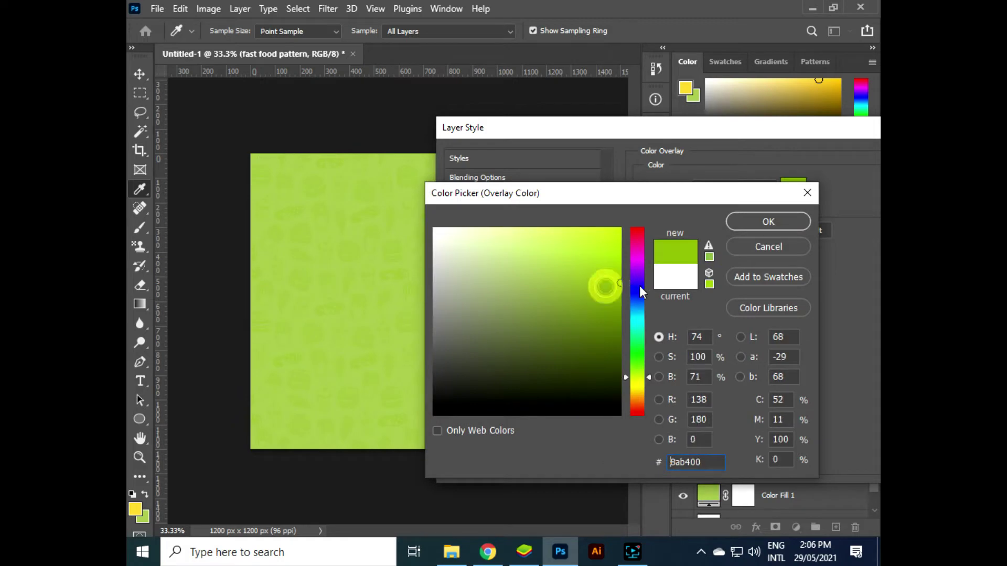
{"action": "mouse_move", "coordinate": [623, 259]}
{"action": "left_mouse_down"}
{"action": "mouse_move", "coordinate": [621, 322]}
{"action": "mouse_move", "coordinate": [585, 306]}
{"action": "left_mouse_up"}
{"action": "left_click", "coordinate": [750, 223]}
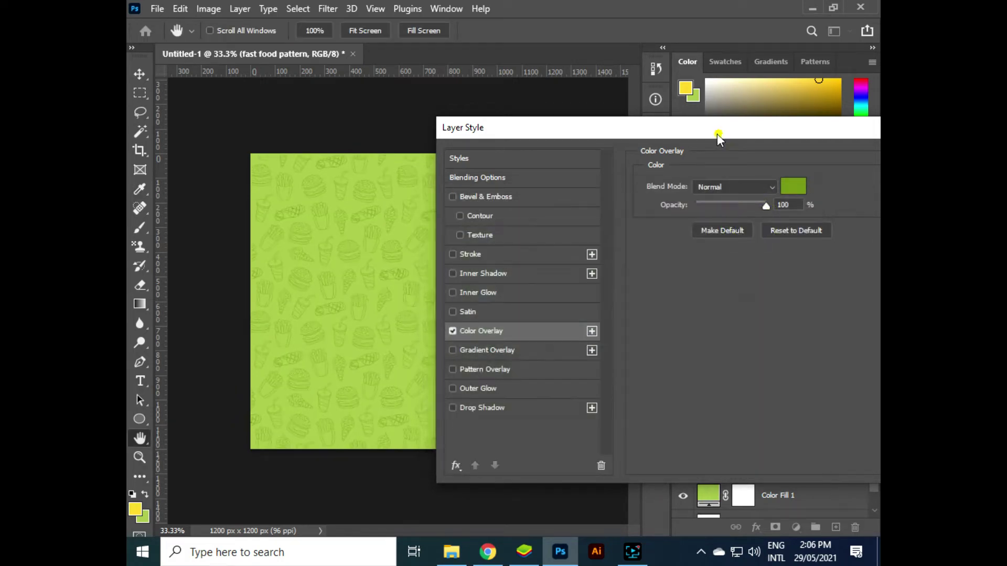
{"action": "left_click", "coordinate": [756, 158]}
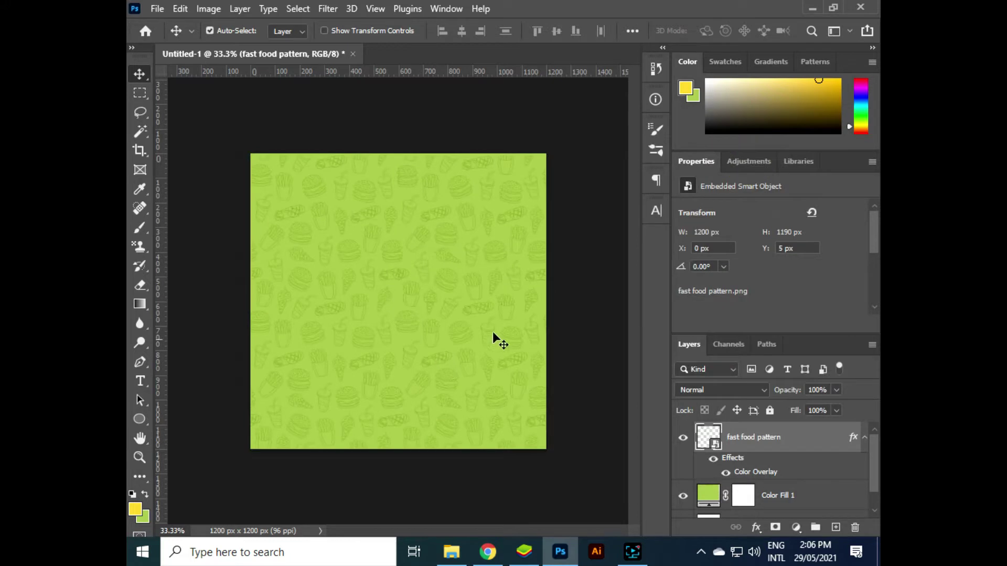
Add a 'Brush' layer and set a rough brush tip with 1000% spacing and 1000 px size
{"action": "left_click", "coordinate": [835, 527]}
{"action": "double_click", "coordinate": [740, 437]}
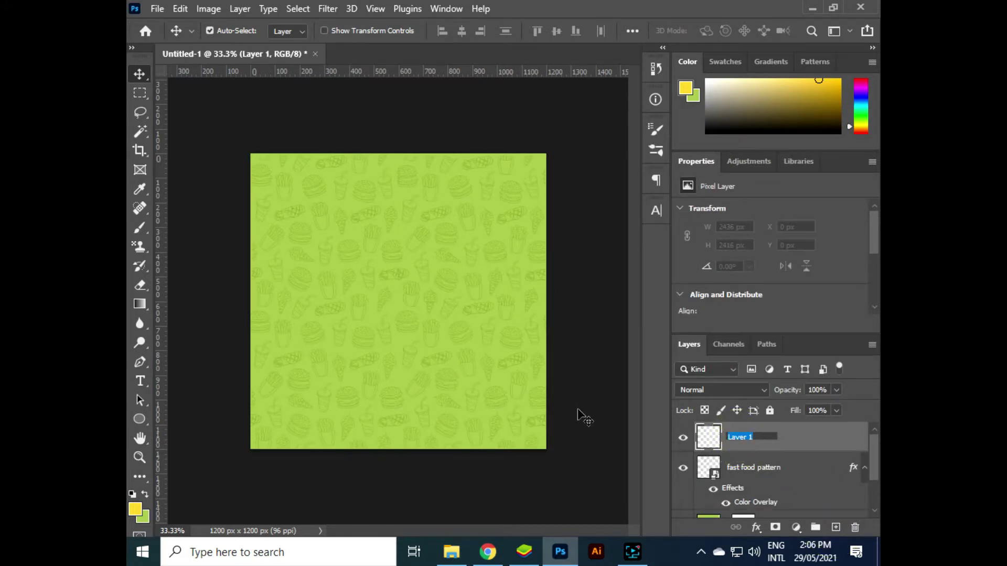
{"action": "type", "text": "Brush"}
{"action": "key", "text": "Return"}
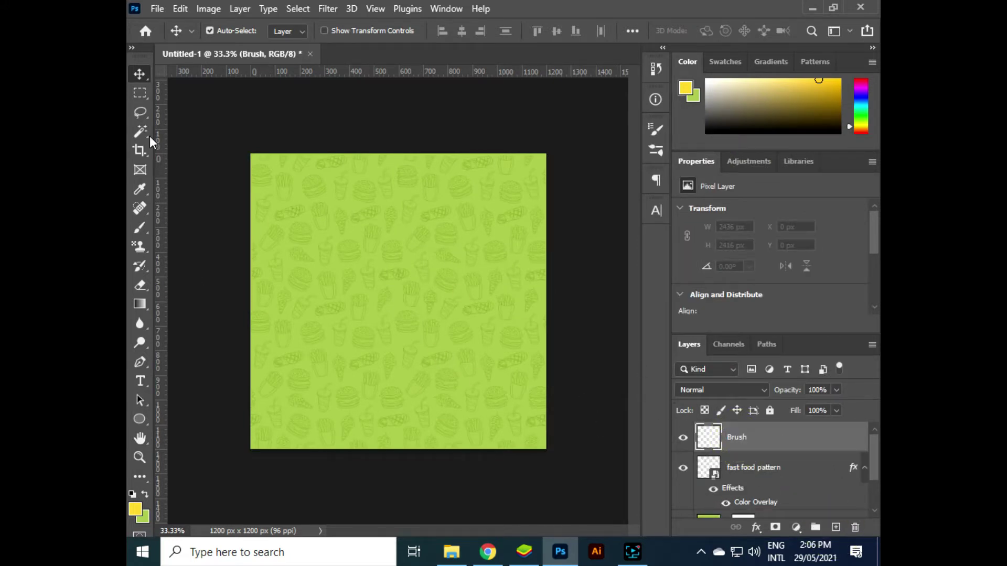
{"action": "left_click", "coordinate": [139, 226]}
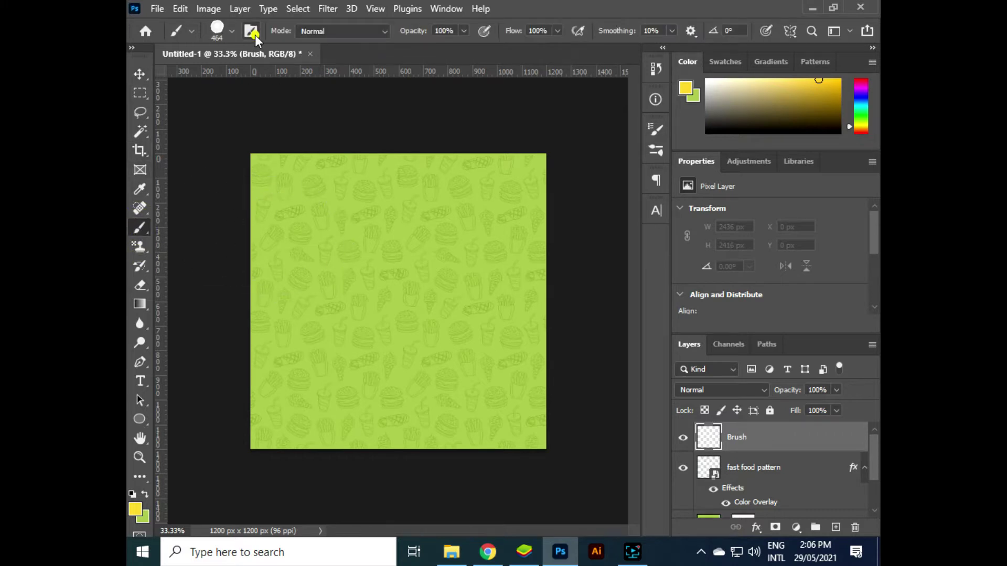
{"action": "left_click", "coordinate": [253, 31]}
{"action": "left_click", "coordinate": [567, 206]}
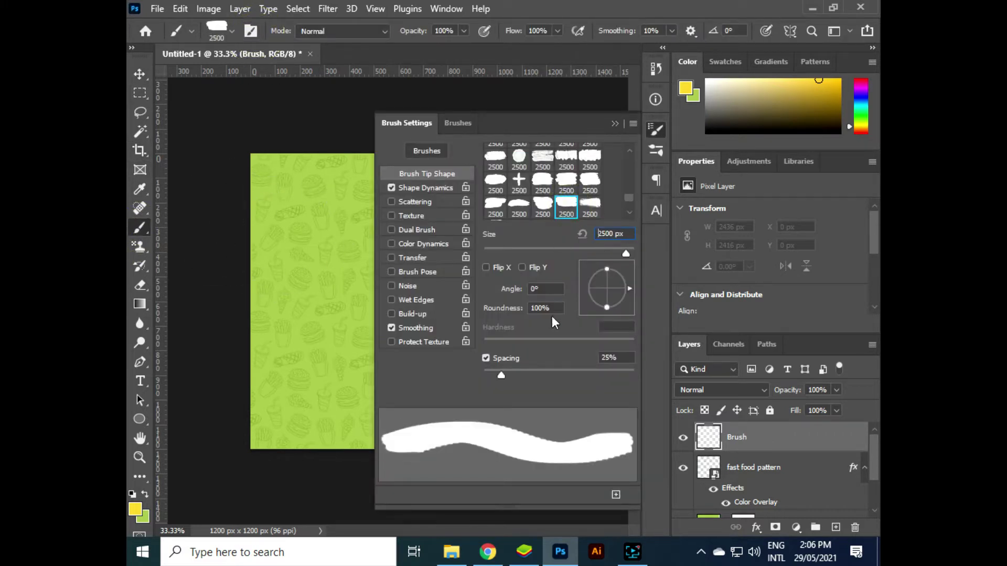
{"action": "left_click_drag", "start_coordinate": [500, 376], "coordinate": [634, 376]}
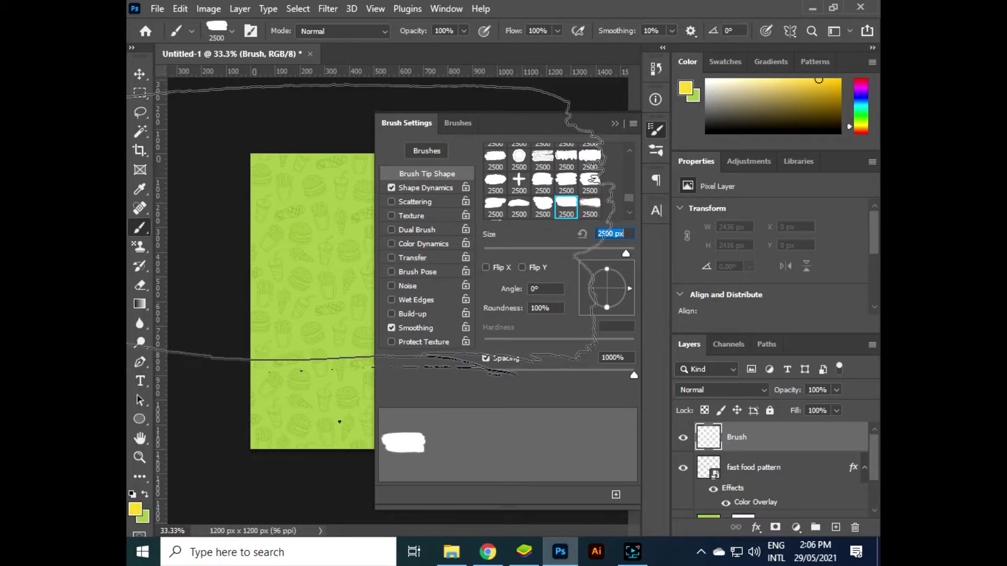
{"action": "left_click", "coordinate": [603, 234]}
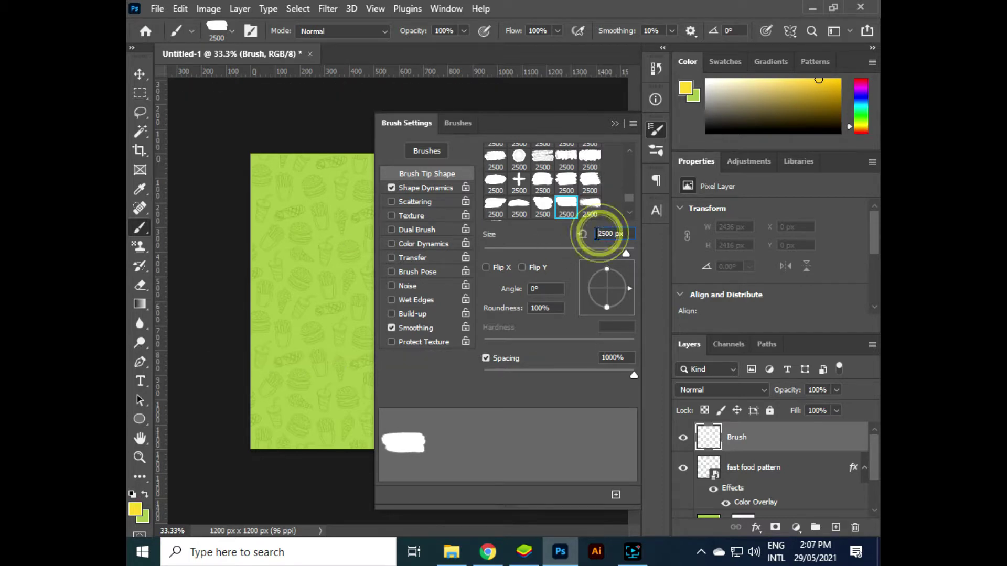
{"action": "type", "text": "1000"}
{"action": "key", "text": "Return"}
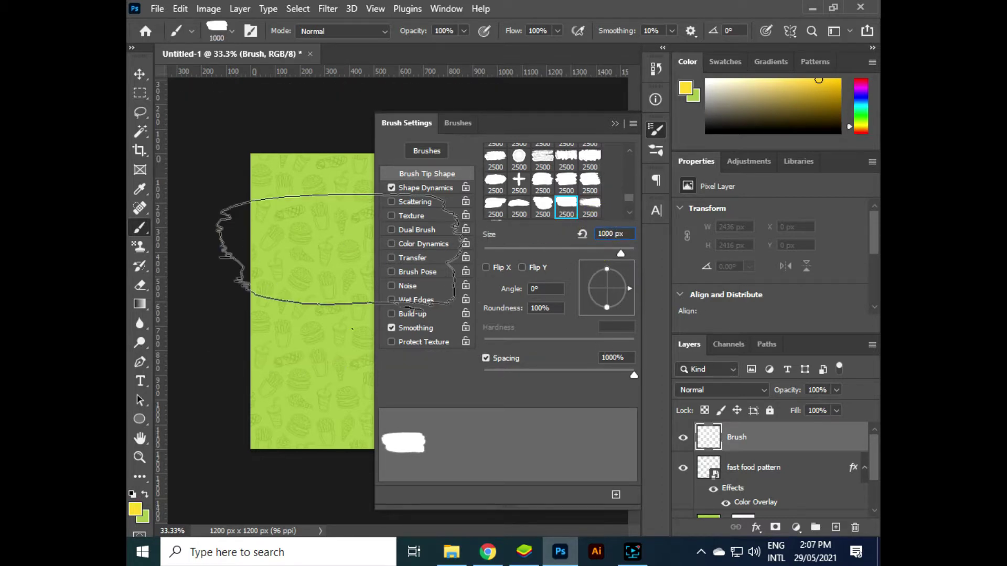
{"action": "left_click", "coordinate": [615, 124]}
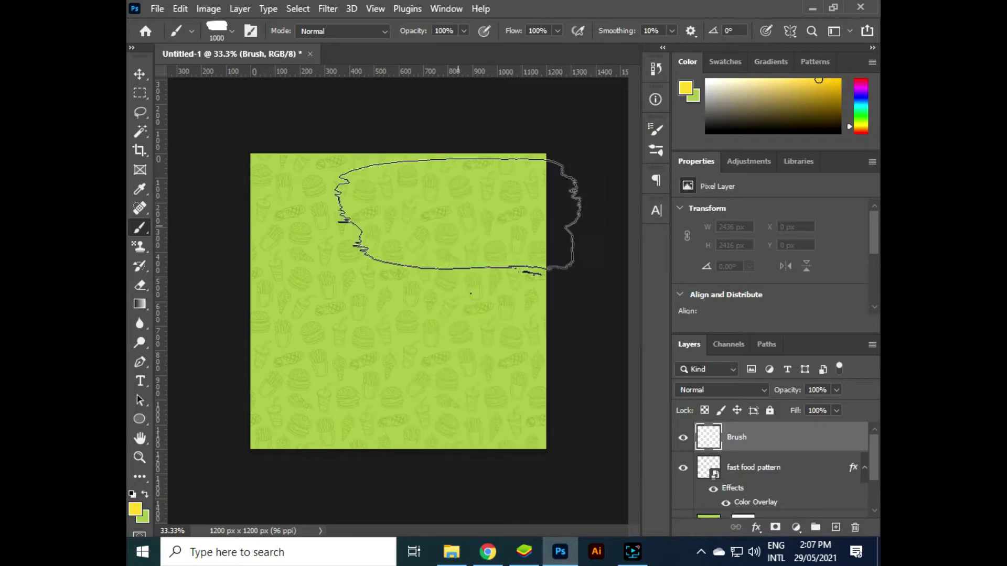
Paint a 500 px brush stroke near the top of the canvas
{"action": "key", "text": "ctrl+plus"}
{"action": "key", "text": "ctrl+minus"}
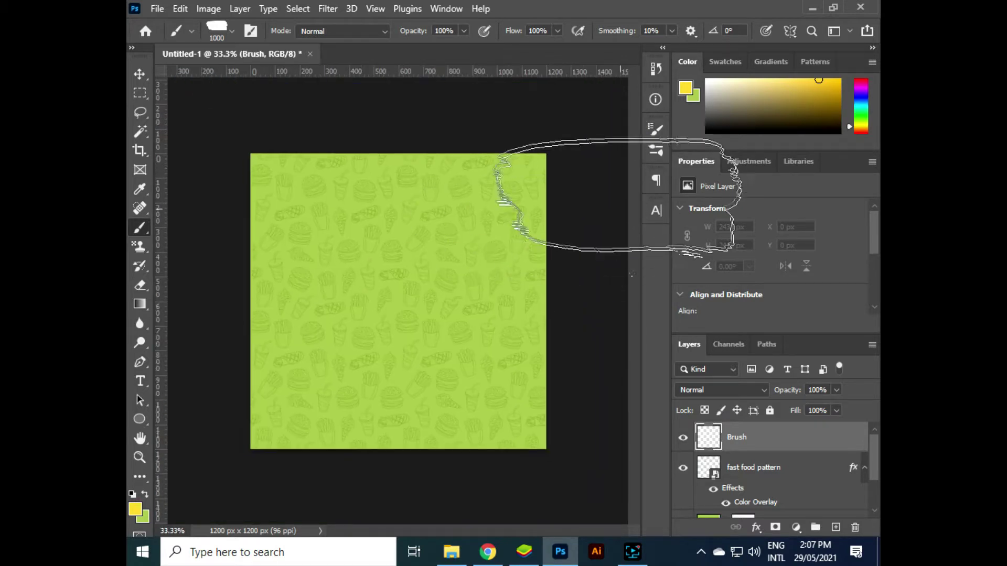
{"action": "left_click", "coordinate": [216, 33]}
{"action": "double_click", "coordinate": [273, 59]}
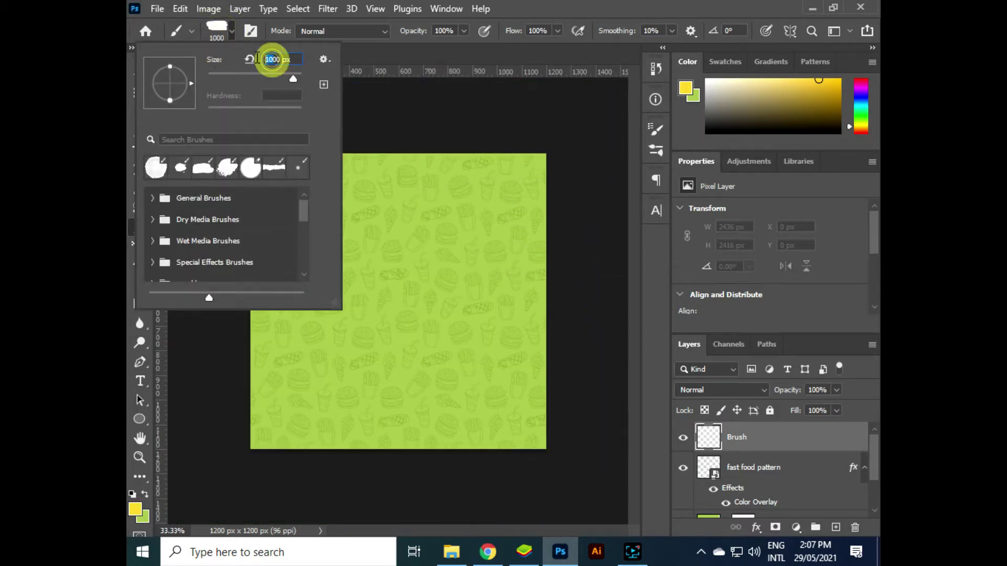
{"action": "type", "text": "800"}
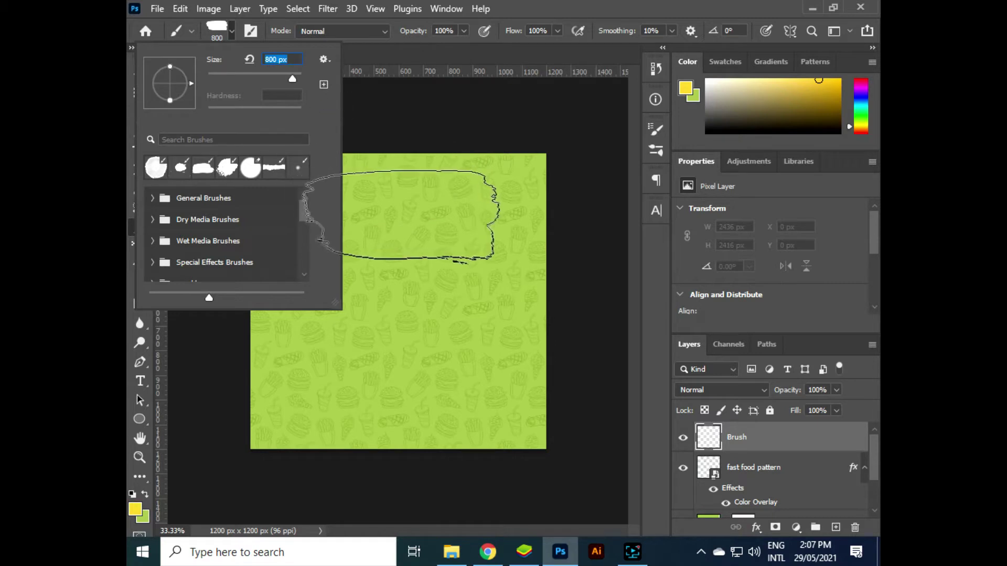
{"action": "key", "text": "BackSpace"}
{"action": "type", "text": "5"}
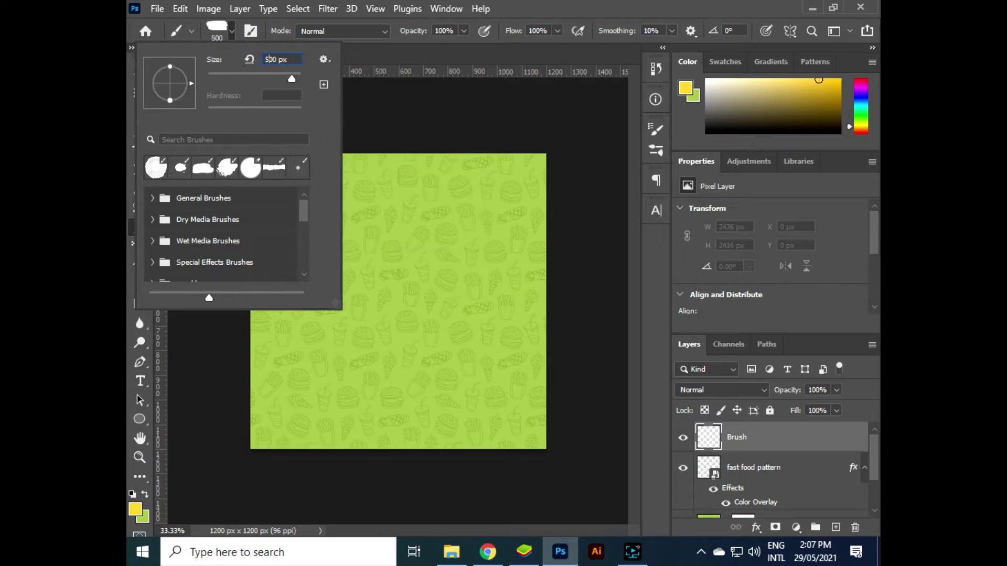
{"action": "key", "text": "Return"}
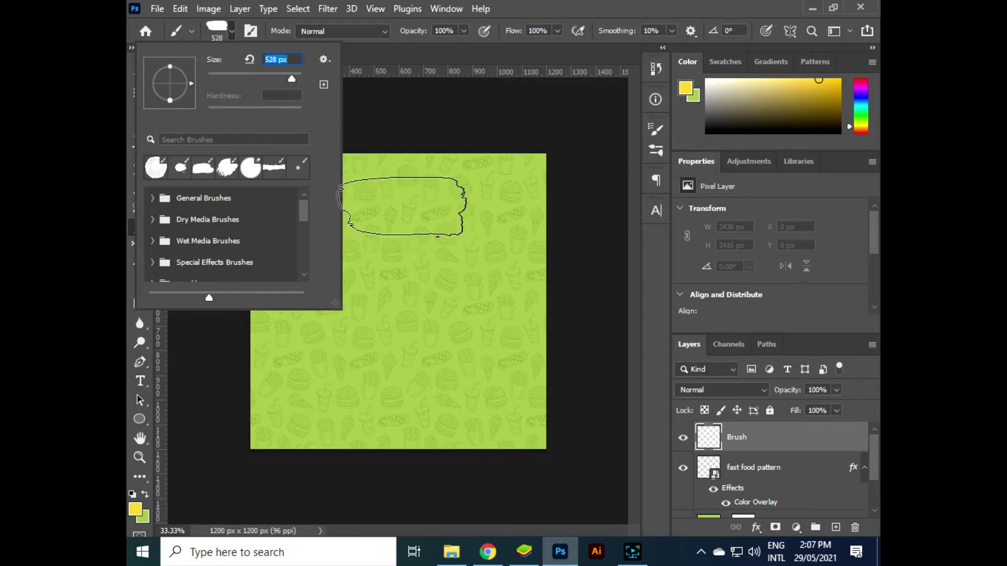
{"action": "left_click", "coordinate": [397, 214]}
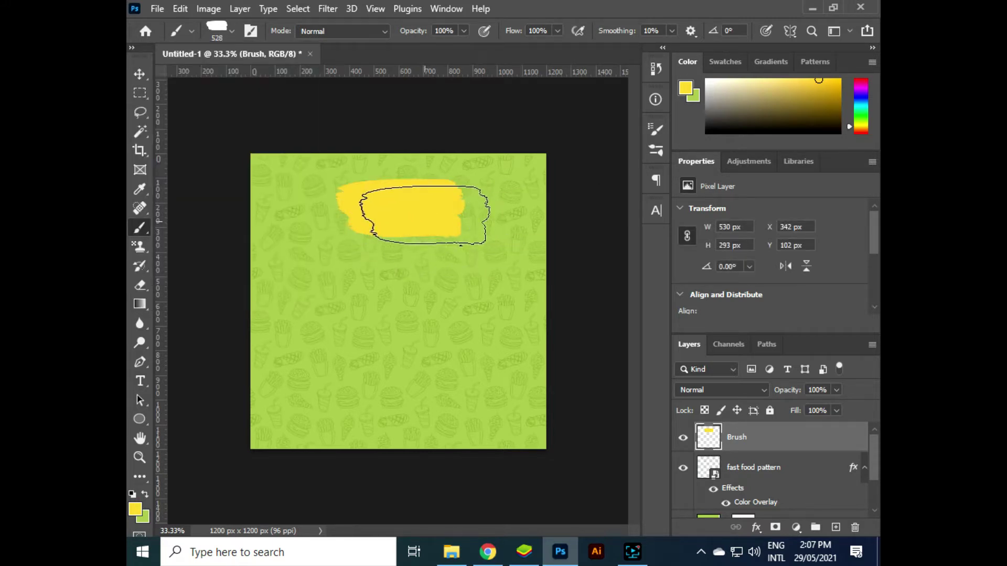
Give the Brush layer a black #000000 Color Overlay
{"action": "left_click", "coordinate": [140, 74]}
{"action": "double_click", "coordinate": [714, 439]}
{"action": "left_click_drag", "start_coordinate": [436, 125], "coordinate": [650, 132]}
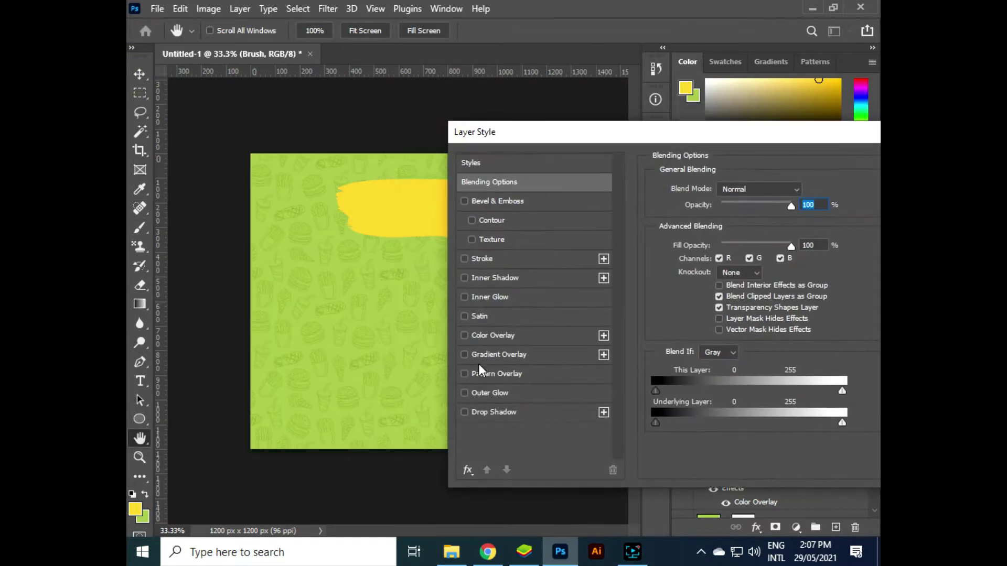
{"action": "left_click", "coordinate": [493, 335]}
{"action": "left_click", "coordinate": [804, 190]}
{"action": "type", "text": "000000"}
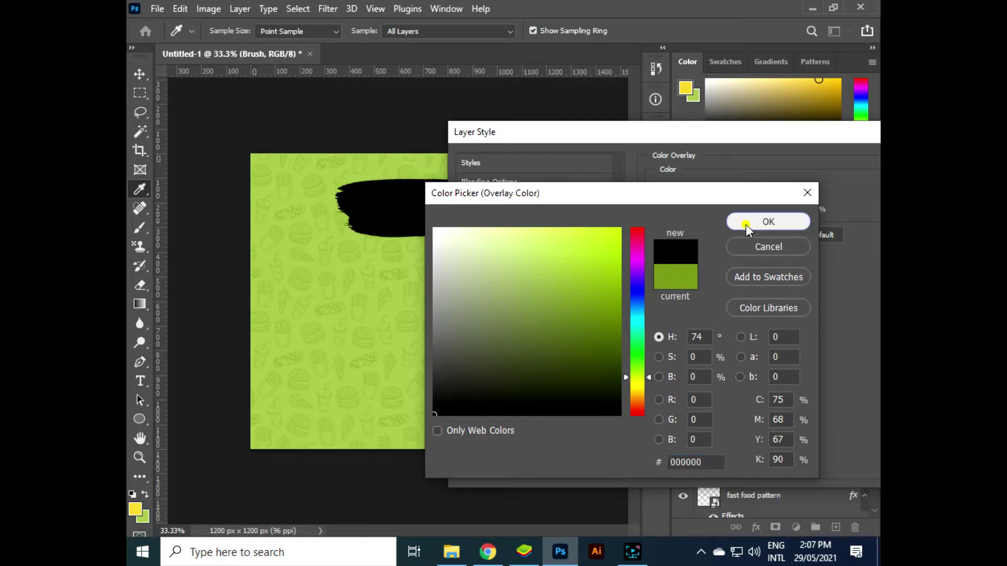
{"action": "left_click", "coordinate": [766, 222]}
{"action": "left_click", "coordinate": [787, 188]}
Stretch the brush stroke wider to 650 px across the top
{"action": "key", "text": "ctrl+t"}
{"action": "left_click_drag", "start_coordinate": [463, 214], "coordinate": [483, 214]}
{"action": "left_click_drag", "start_coordinate": [334, 216], "coordinate": [325, 215]}
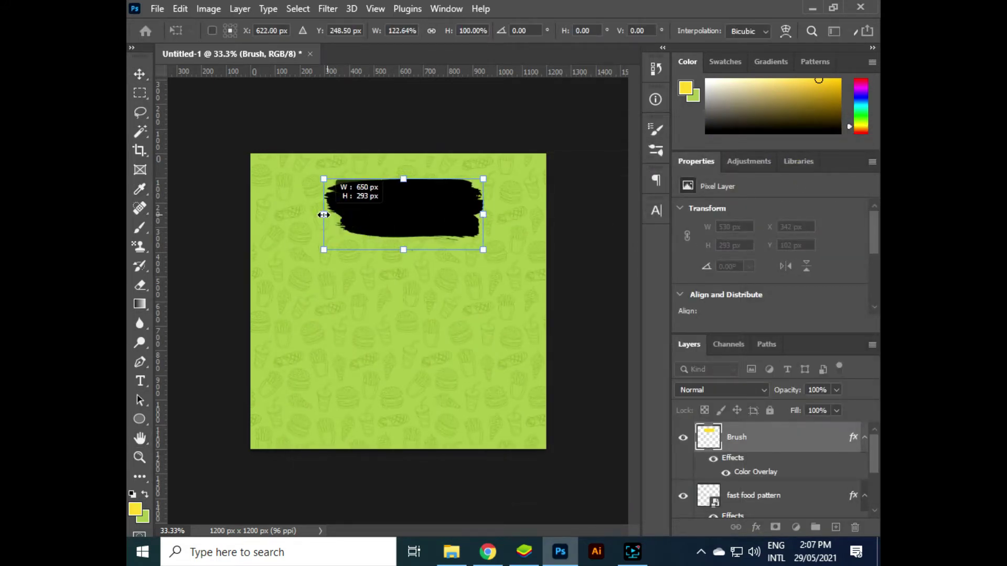
{"action": "key", "text": "Return"}
{"action": "key", "text": "ctrl+plus"}
{"action": "key", "text": "ctrl+minus"}
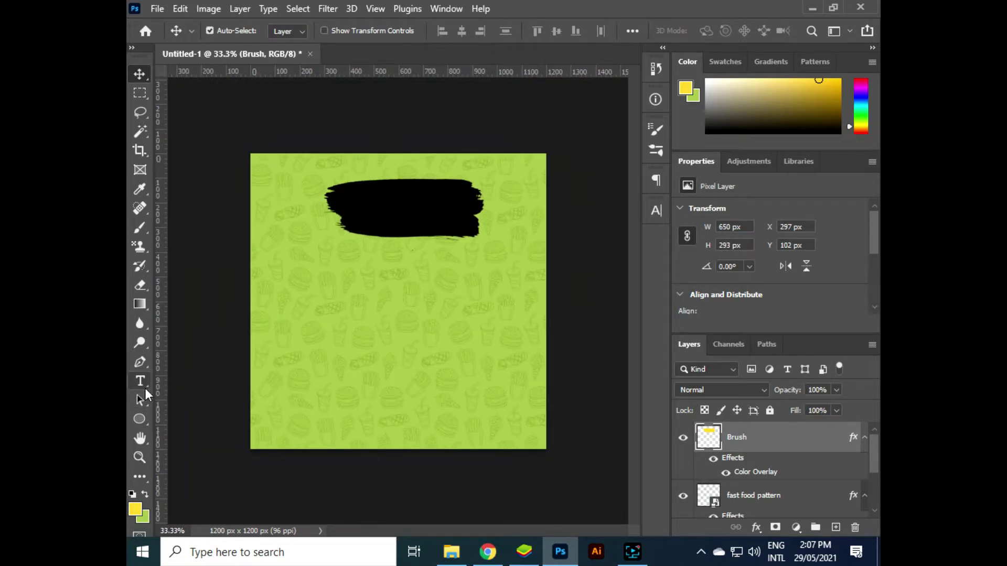
{"action": "left_click", "coordinate": [140, 383]}
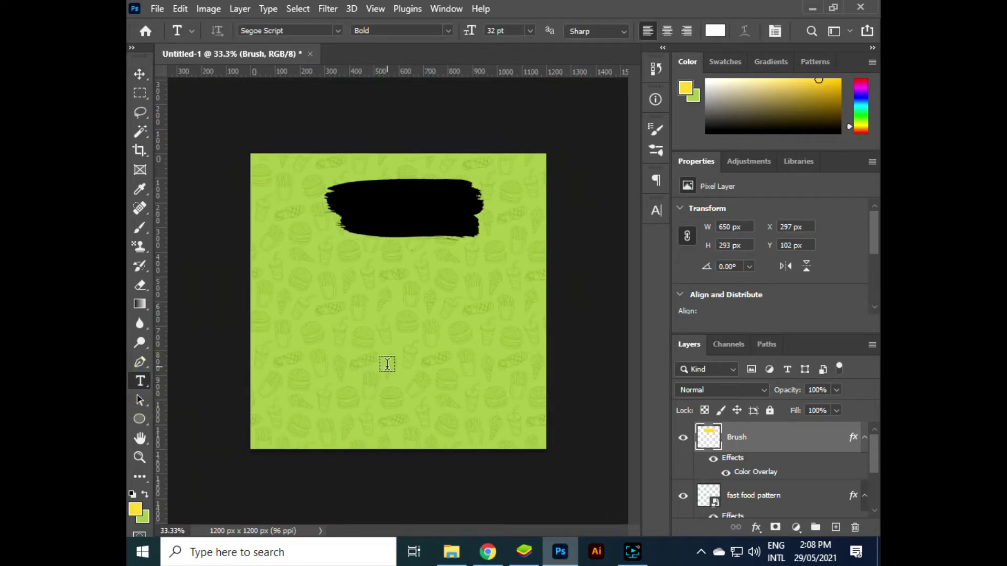
Type 'Hot & Juicy' and position it on the black brush stroke
{"action": "left_click", "coordinate": [338, 306]}
{"action": "type", "text": "H"}
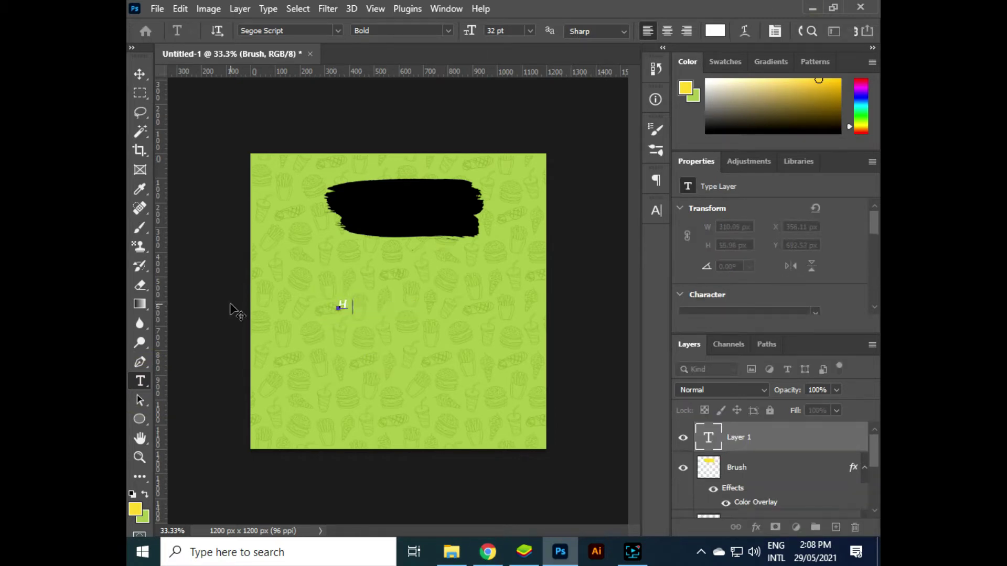
{"action": "type", "text": "ot & Juicy"}
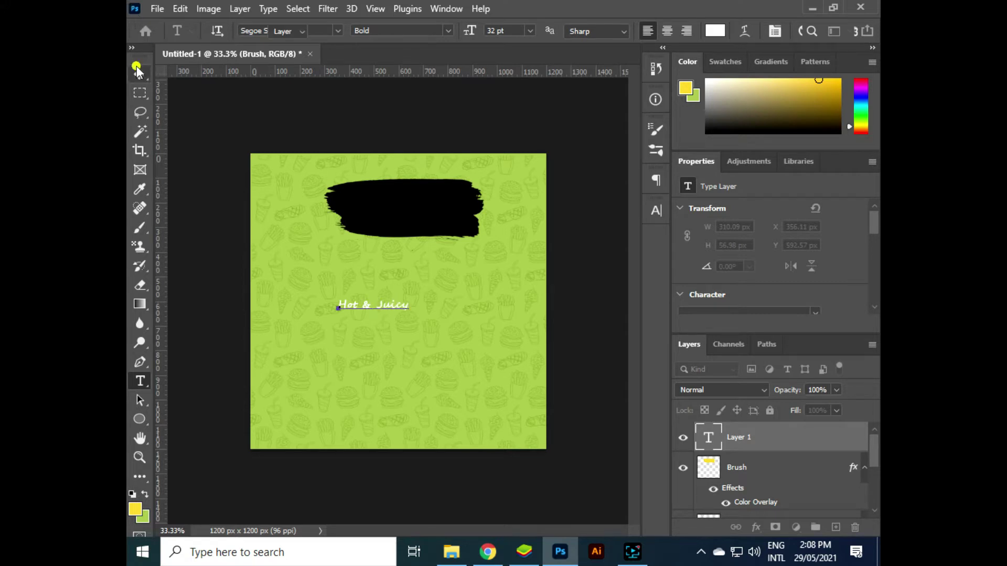
{"action": "left_click", "coordinate": [138, 72]}
{"action": "left_click_drag", "start_coordinate": [395, 305], "coordinate": [407, 202]}
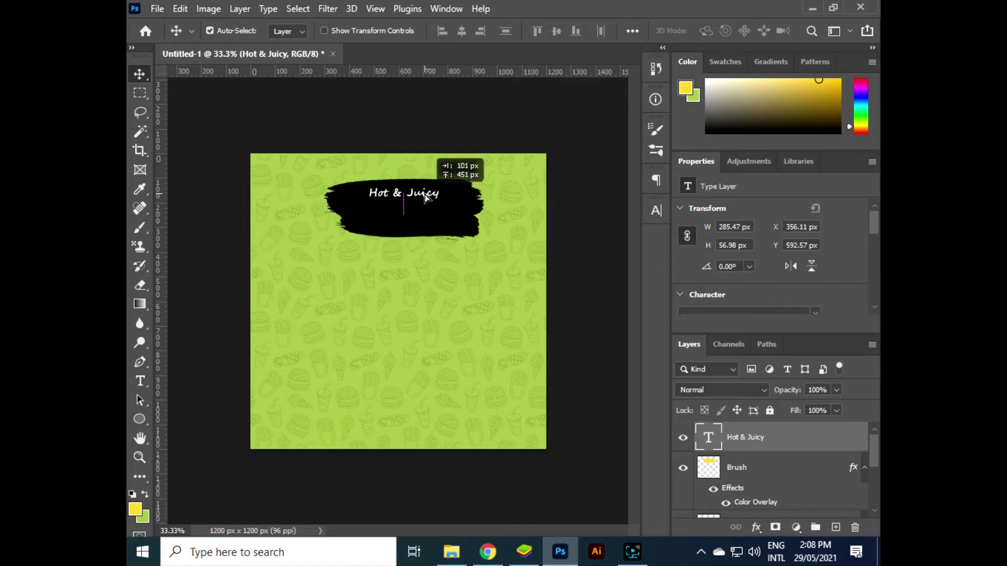
{"action": "left_click_drag", "start_coordinate": [407, 203], "coordinate": [422, 194]}
{"action": "key", "text": "ctrl+plus"}
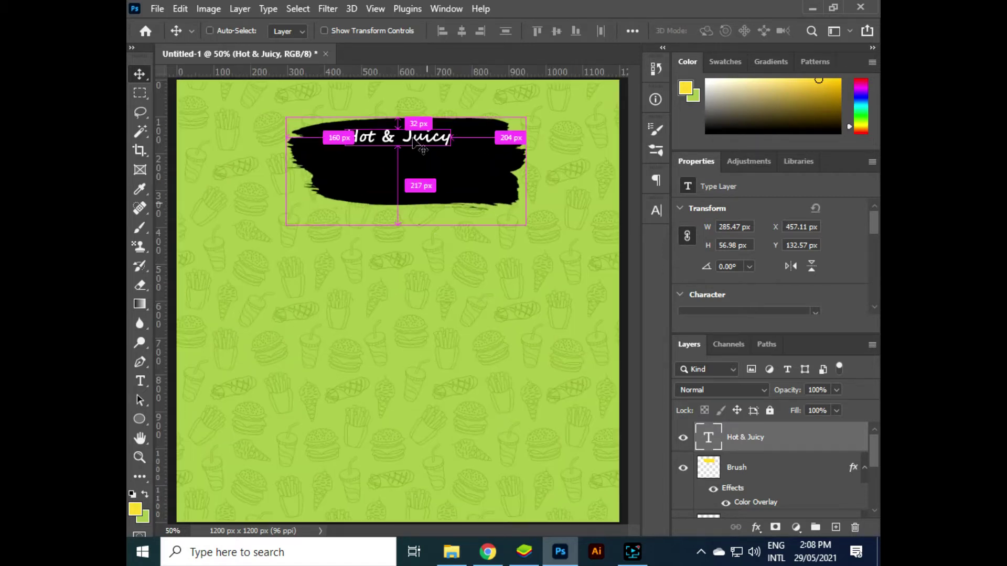
{"action": "left_click_drag", "start_coordinate": [427, 144], "coordinate": [454, 146]}
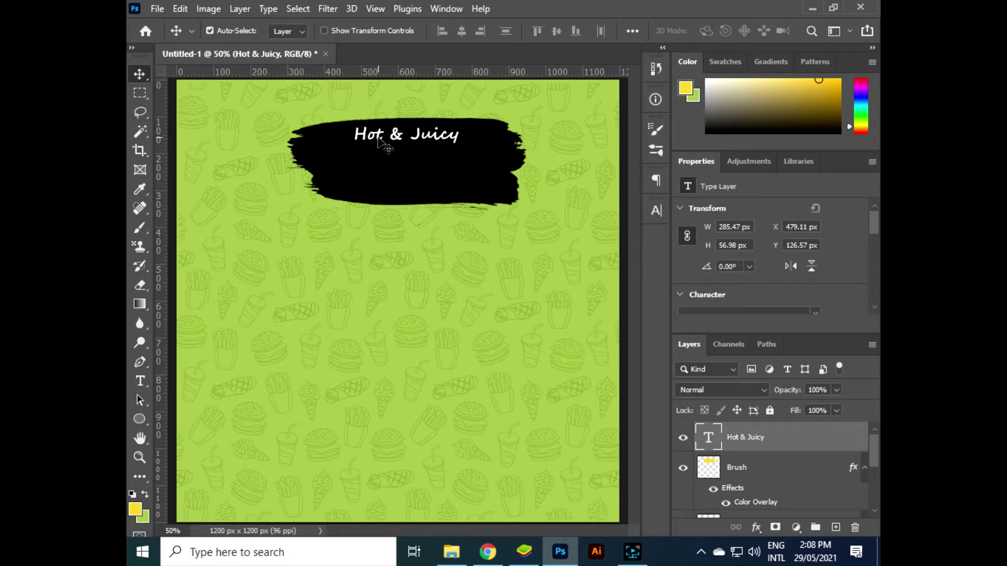
{"action": "left_click_drag", "start_coordinate": [380, 142], "coordinate": [391, 145]}
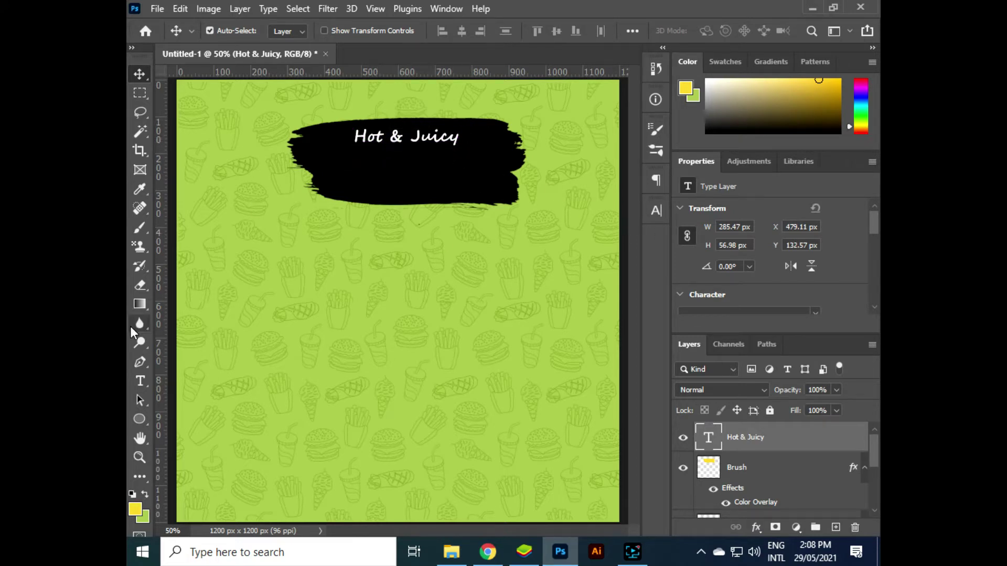
Add a 'Burger' text layer below the black stroke
{"action": "left_click", "coordinate": [654, 213]}
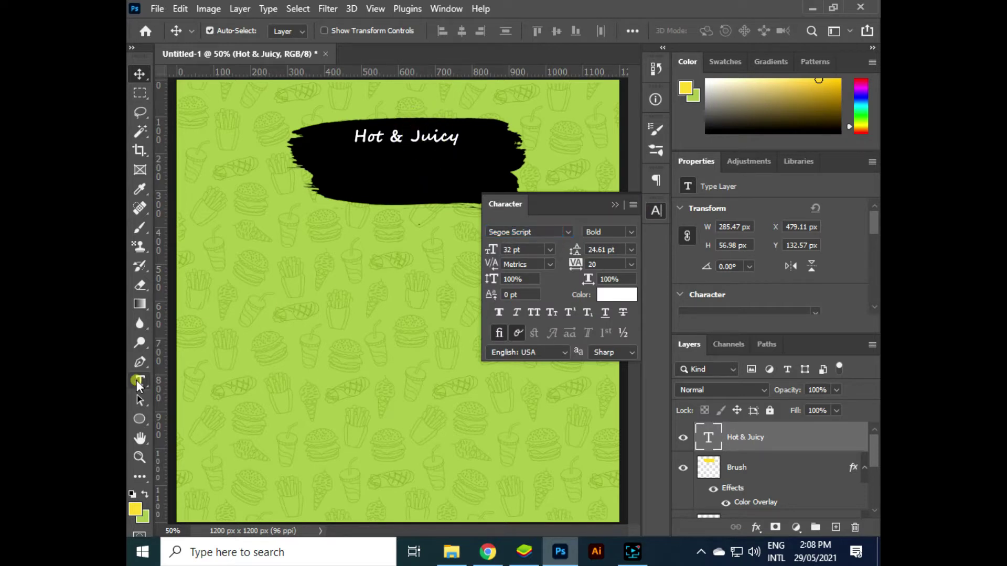
{"action": "left_click", "coordinate": [139, 383]}
{"action": "left_click", "coordinate": [323, 369]}
{"action": "type", "text": "Bur"}
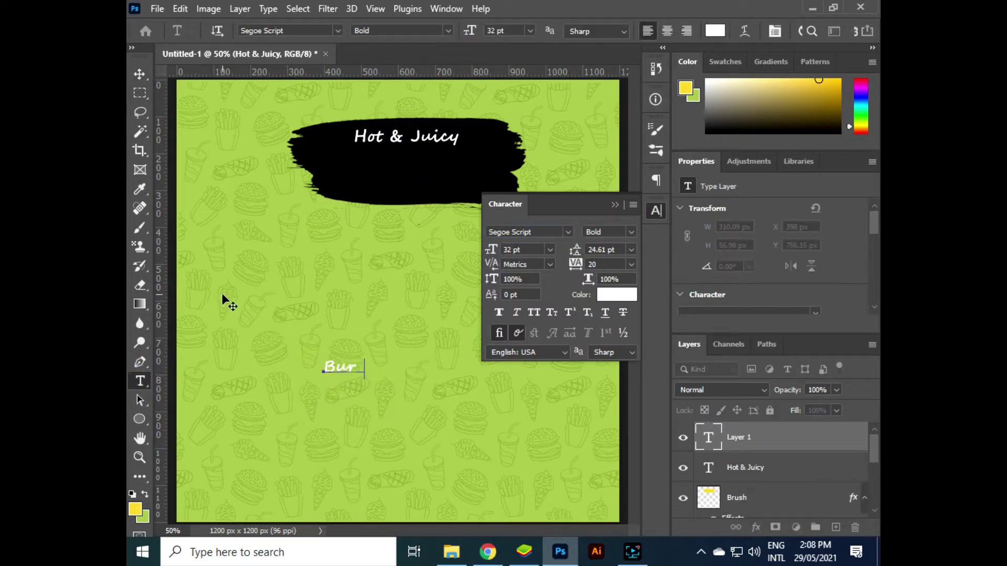
{"action": "type", "text": "ger"}
{"action": "left_click", "coordinate": [136, 76]}
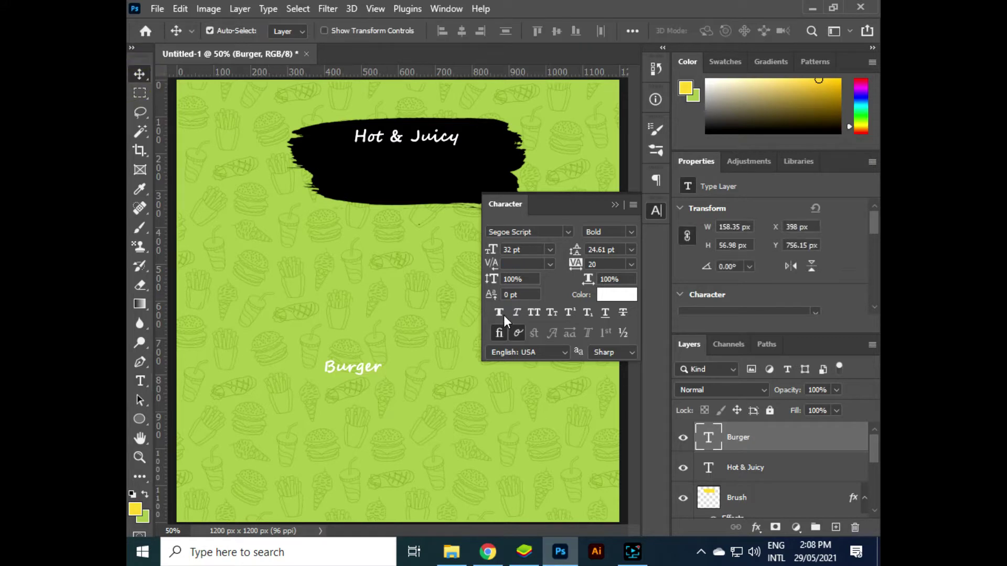
Format Burger as All Caps Sports World at 36 pt
{"action": "left_click", "coordinate": [533, 313]}
{"action": "left_click", "coordinate": [530, 232]}
{"action": "type", "text": "spor"}
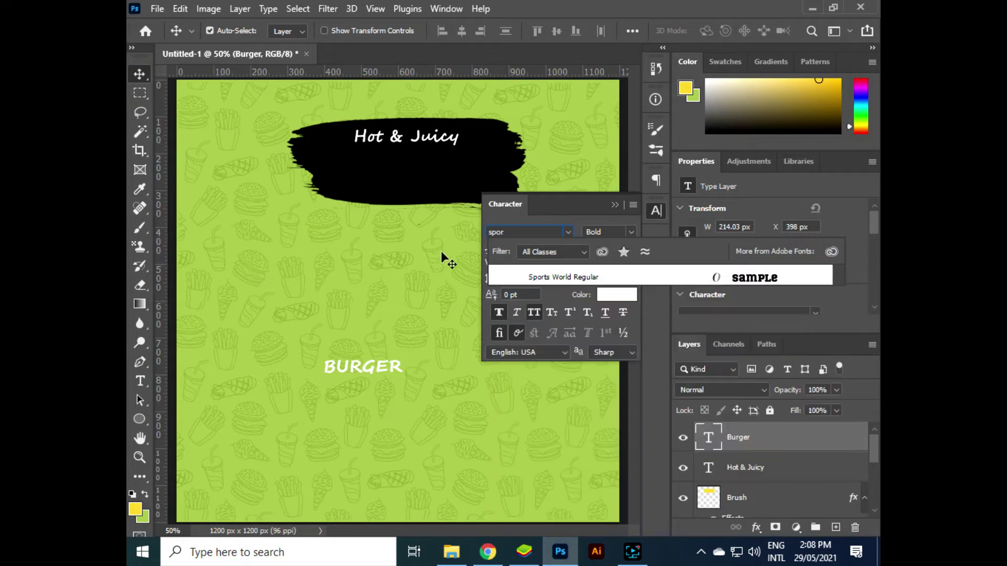
{"action": "left_click", "coordinate": [546, 278]}
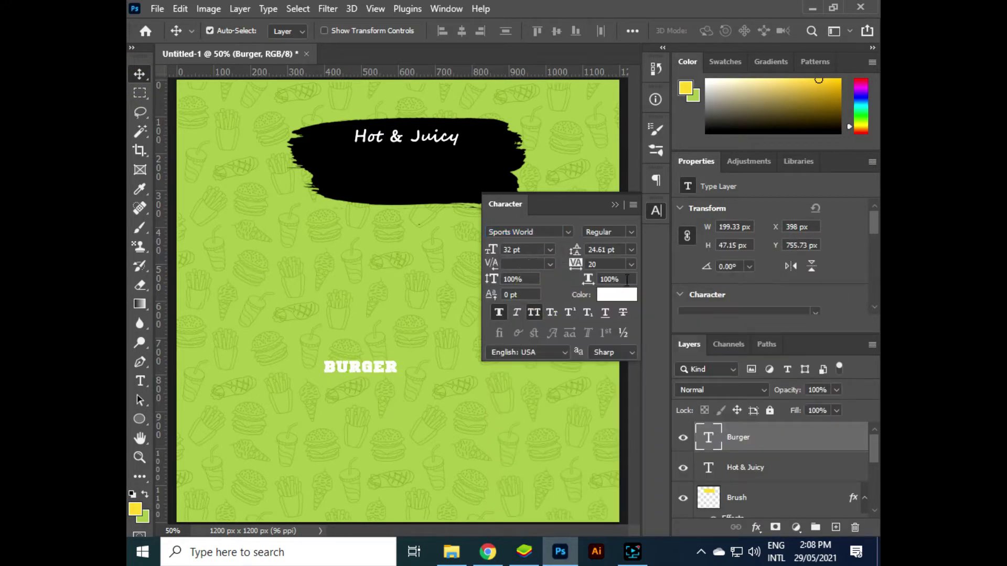
{"action": "left_click", "coordinate": [528, 250]}
{"action": "key", "text": "Up"}
{"action": "key", "text": "Up"}
{"action": "key", "text": "Up"}
{"action": "key", "text": "Up"}
{"action": "left_click", "coordinate": [614, 205]}
Move BURGER onto the stroke under Hot & Juicy and scale it to about 485 × 115 px
{"action": "left_click_drag", "start_coordinate": [386, 346], "coordinate": [418, 179]}
{"action": "key", "text": "ctrl+t"}
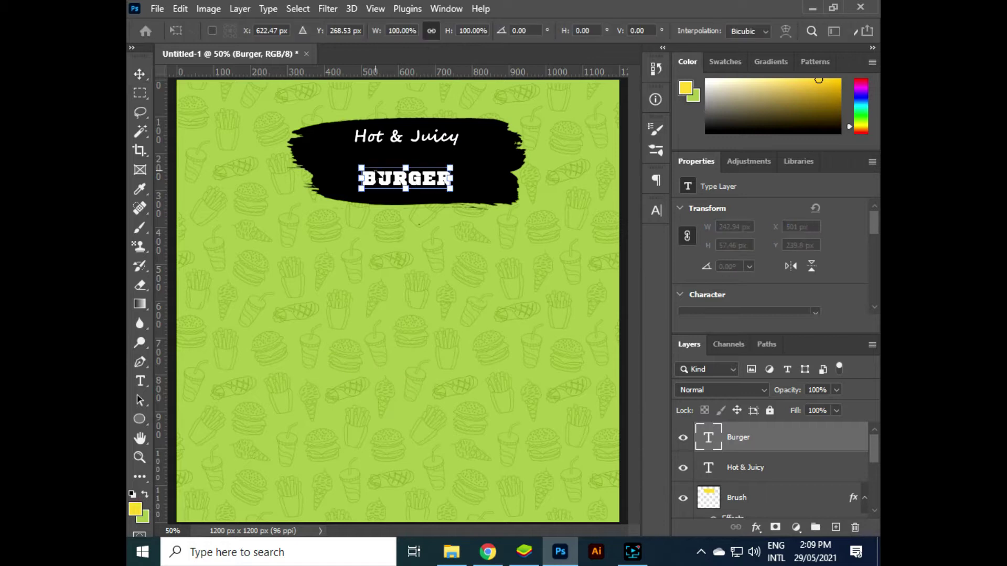
{"action": "left_click_drag", "start_coordinate": [361, 169], "coordinate": [306, 141]}
{"action": "left_click_drag", "start_coordinate": [509, 140], "coordinate": [459, 176]}
{"action": "left_click_drag", "start_coordinate": [310, 194], "coordinate": [317, 189]}
{"action": "key", "text": "Return"}
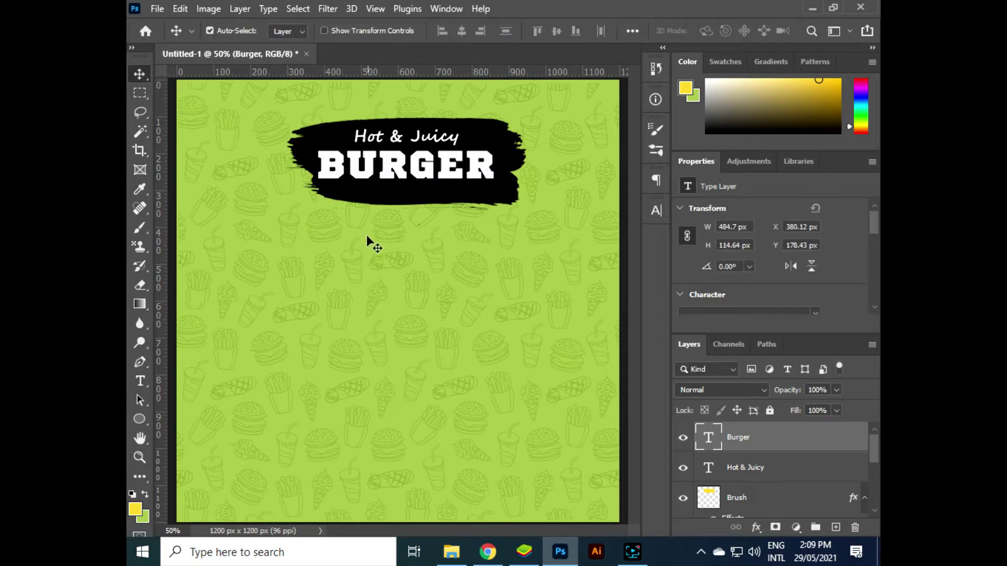
{"action": "key", "text": "ctrl+minus"}
{"action": "key", "text": "ctrl+plus"}
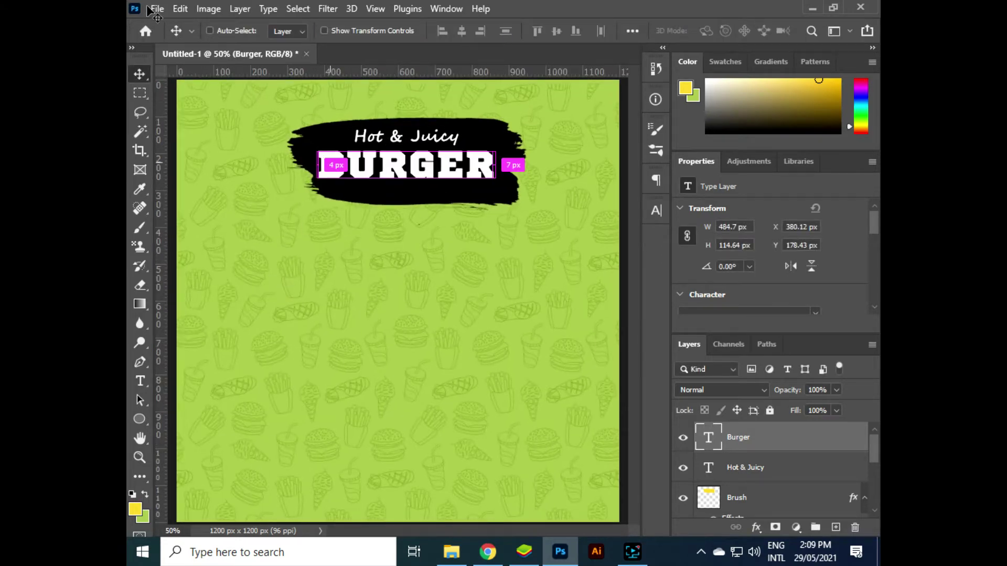
{"action": "left_click", "coordinate": [157, 9]}
Place the Food logo.png embedded and size it to 146 × 97 px in the top-left corner
{"action": "left_click", "coordinate": [205, 301]}
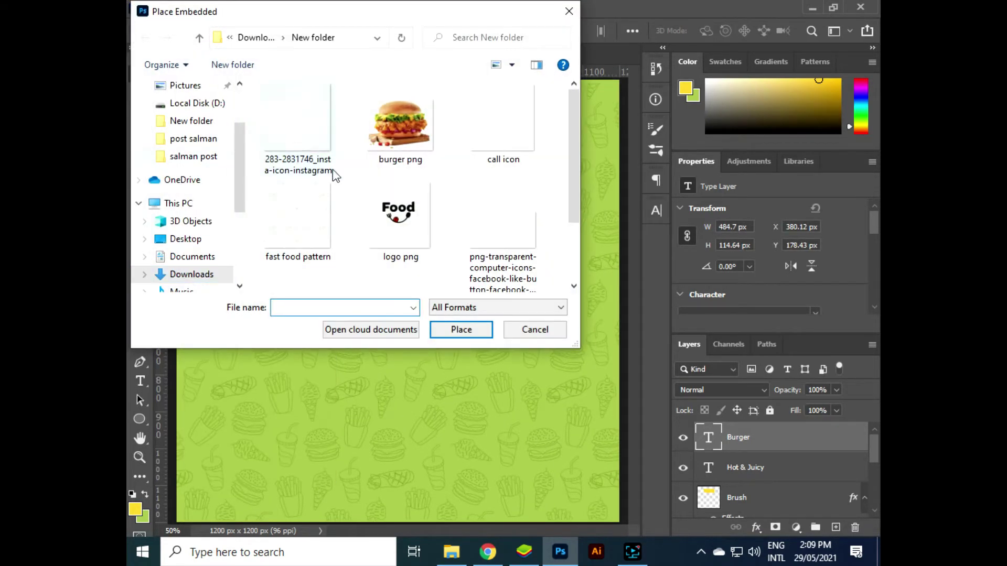
{"action": "double_click", "coordinate": [394, 221]}
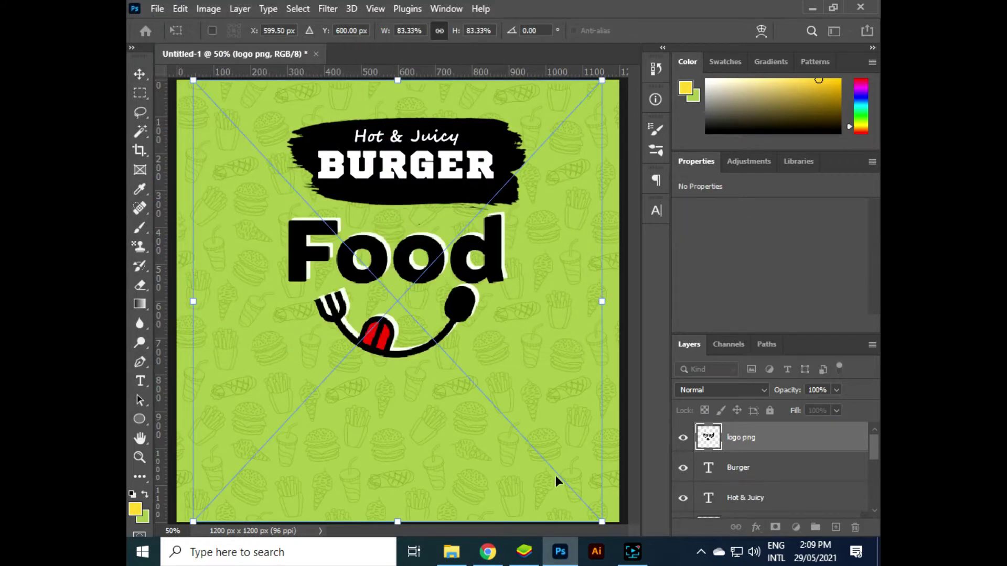
{"action": "left_click_drag", "start_coordinate": [603, 520], "coordinate": [275, 168]}
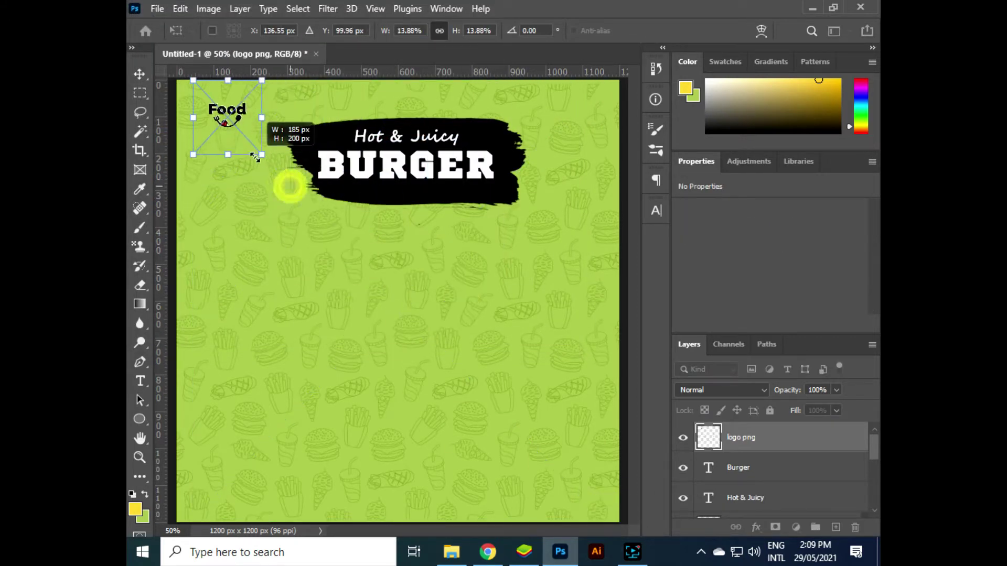
{"action": "left_click_drag", "start_coordinate": [233, 137], "coordinate": [217, 134]}
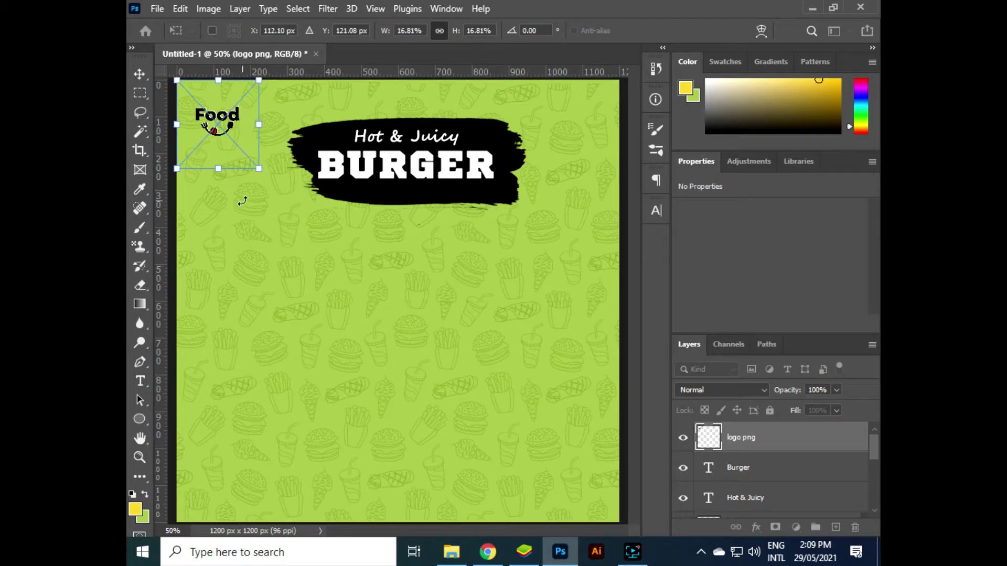
{"action": "key", "text": "Return"}
{"action": "scroll", "coordinate": [249, 200], "scroll_direction": "down", "scroll_amount": 2}
{"action": "key", "text": "ctrl+minus"}
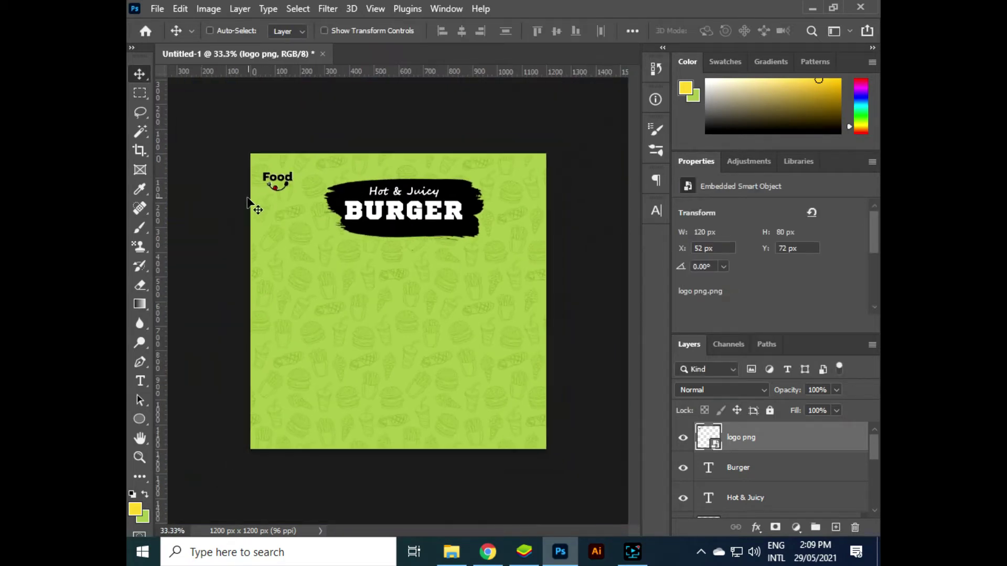
{"action": "key", "text": "ctrl+plus"}
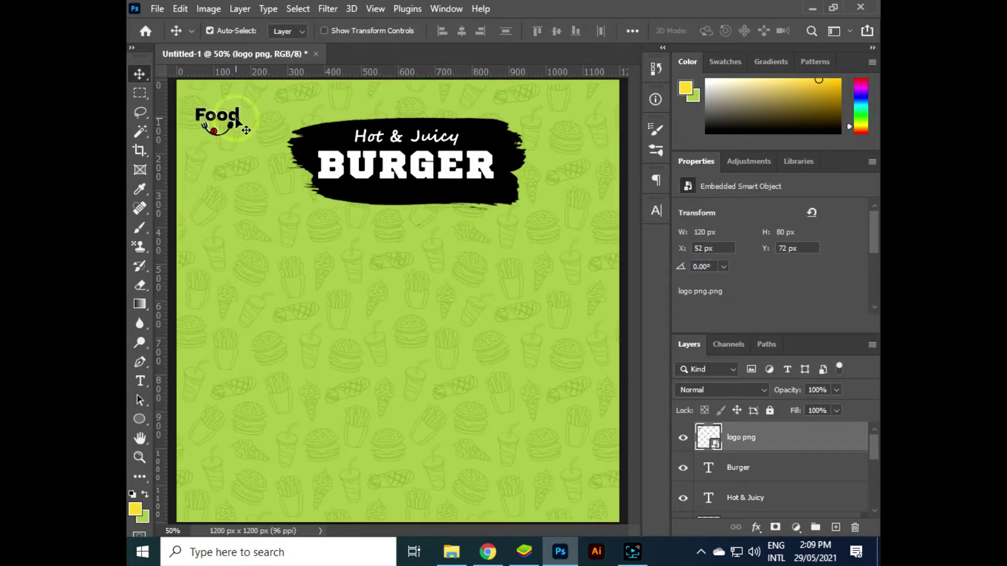
{"action": "key", "text": "ctrl+t"}
{"action": "left_click_drag", "start_coordinate": [258, 168], "coordinate": [276, 184]}
{"action": "key", "text": "Return"}
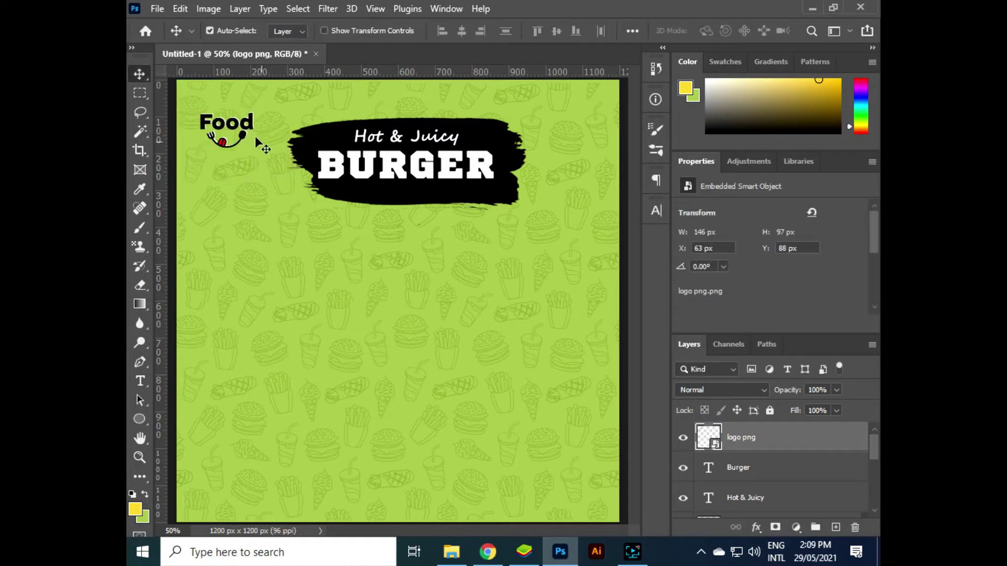
{"action": "key", "text": "Up"}
{"action": "key", "text": "Up"}
{"action": "key", "text": "Up"}
{"action": "key", "text": "Up"}
{"action": "key", "text": "Up"}
{"action": "key", "text": "Up"}
{"action": "key", "text": "Up"}
{"action": "key", "text": "Up"}
{"action": "key", "text": "Up"}
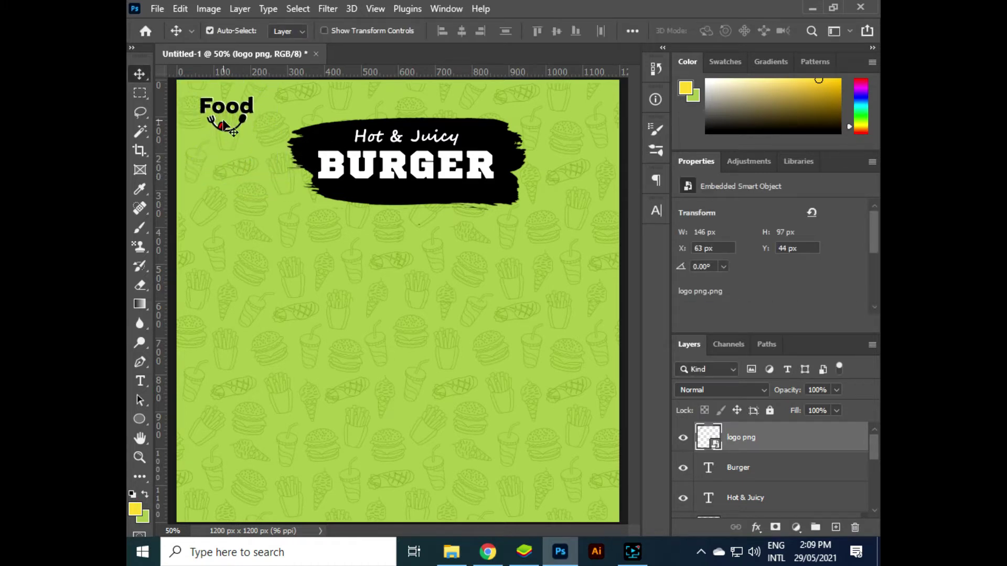
Drag guides near the top, left, right and bottom canvas edges as margins
{"action": "left_click_drag", "start_coordinate": [256, 76], "coordinate": [255, 96]}
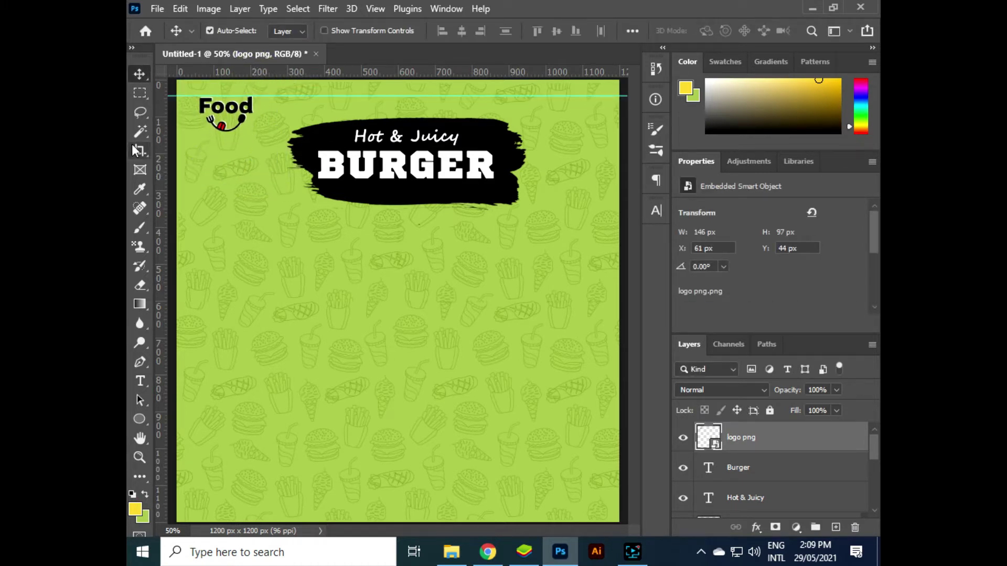
{"action": "left_click_drag", "start_coordinate": [158, 152], "coordinate": [199, 181]}
{"action": "left_click_drag", "start_coordinate": [159, 226], "coordinate": [594, 225]}
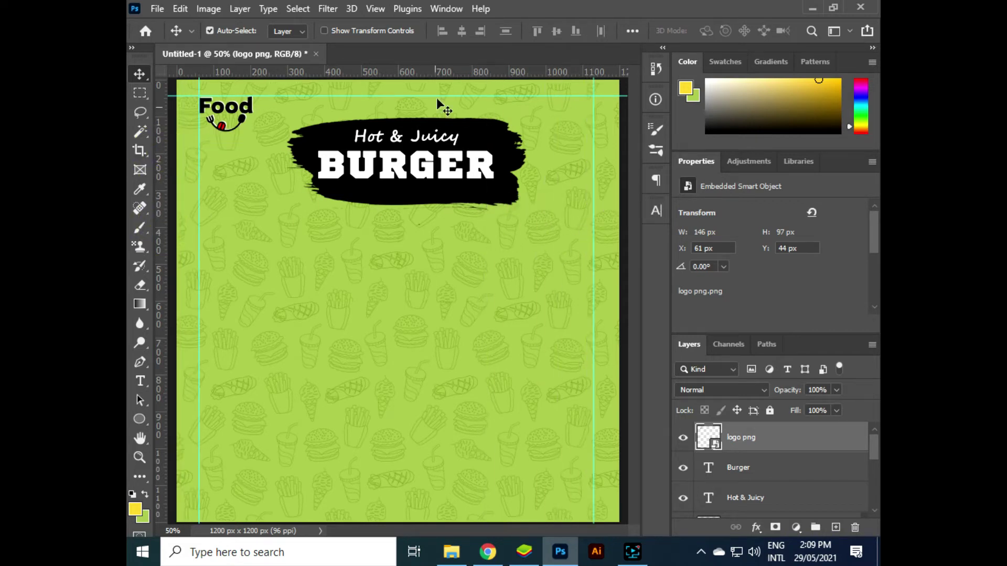
{"action": "left_click_drag", "start_coordinate": [439, 72], "coordinate": [425, 502]}
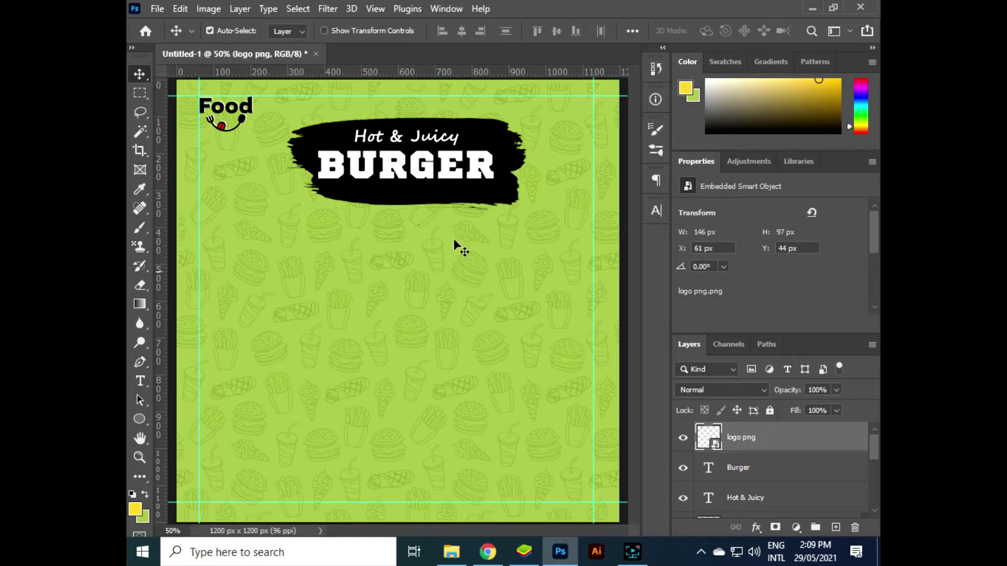
{"action": "left_click", "coordinate": [371, 179]}
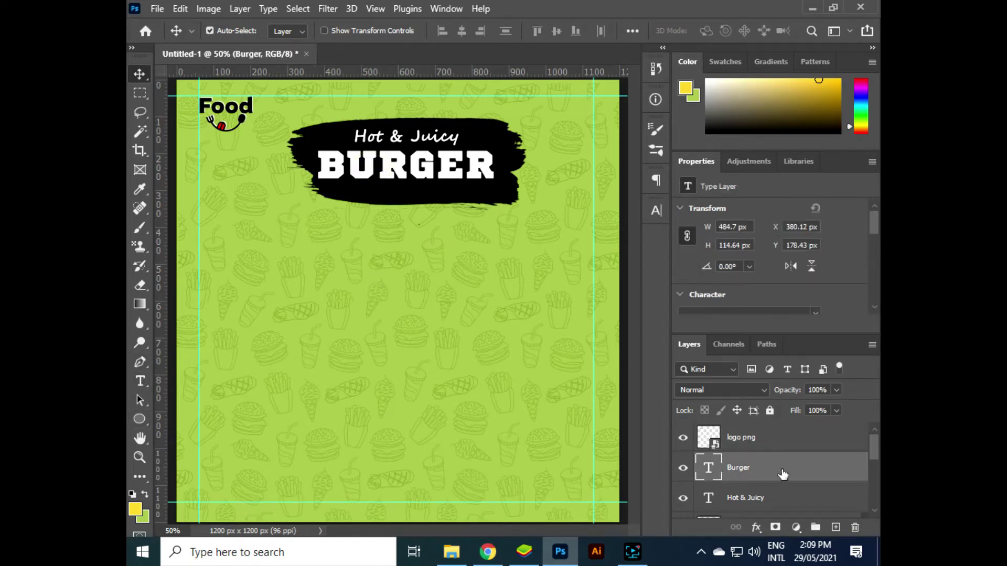
Duplicate the Burger layer as 'Burger big' and move the copy down the canvas
{"action": "right_click", "coordinate": [782, 469]}
{"action": "left_click", "coordinate": [618, 74]}
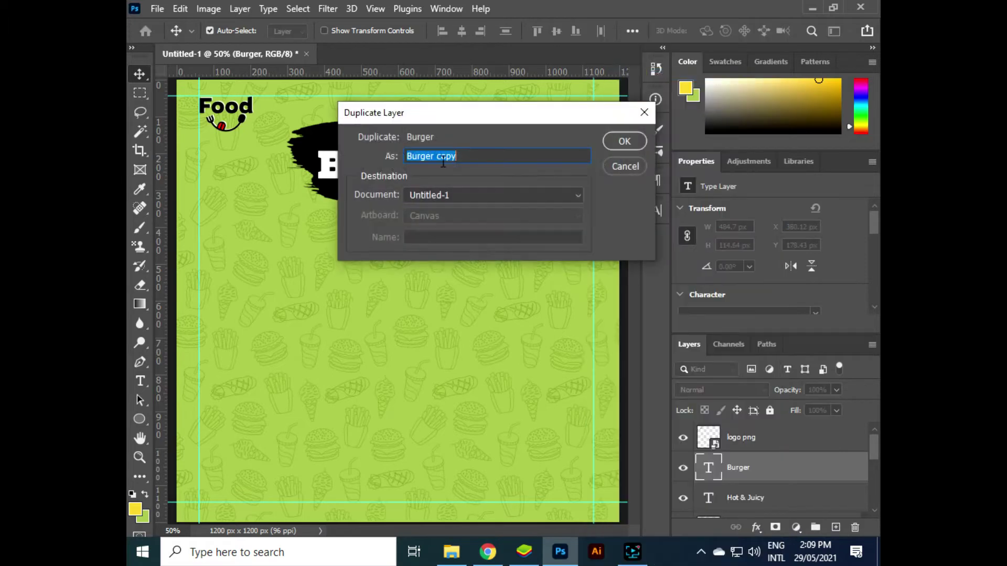
{"action": "left_click", "coordinate": [481, 155]}
{"action": "key", "text": "BackSpace"}
{"action": "key", "text": "BackSpace"}
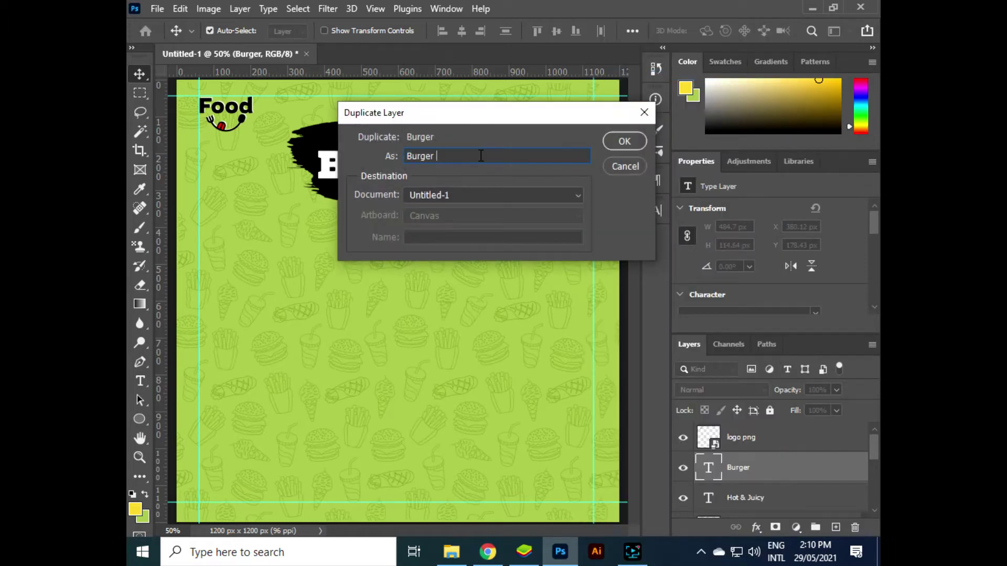
{"action": "type", "text": "bg"}
{"action": "key", "text": "Return"}
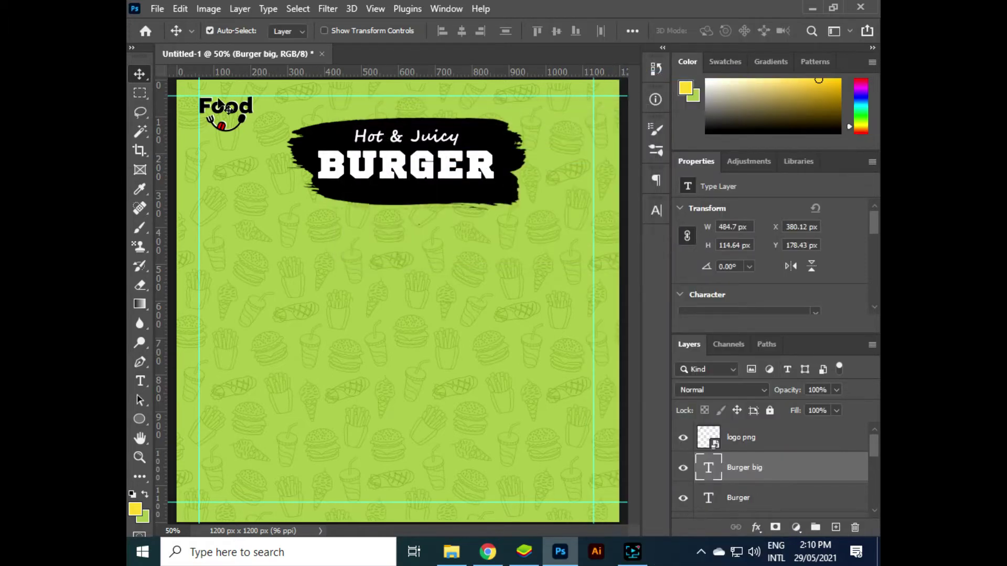
{"action": "left_click_drag", "start_coordinate": [359, 177], "coordinate": [358, 337]}
Rotate 'Burger big' 90° clockwise and scale it to 1141.73 px tall along the right edge
{"action": "key", "text": "ctrl+t"}
{"action": "right_click", "coordinate": [410, 329]}
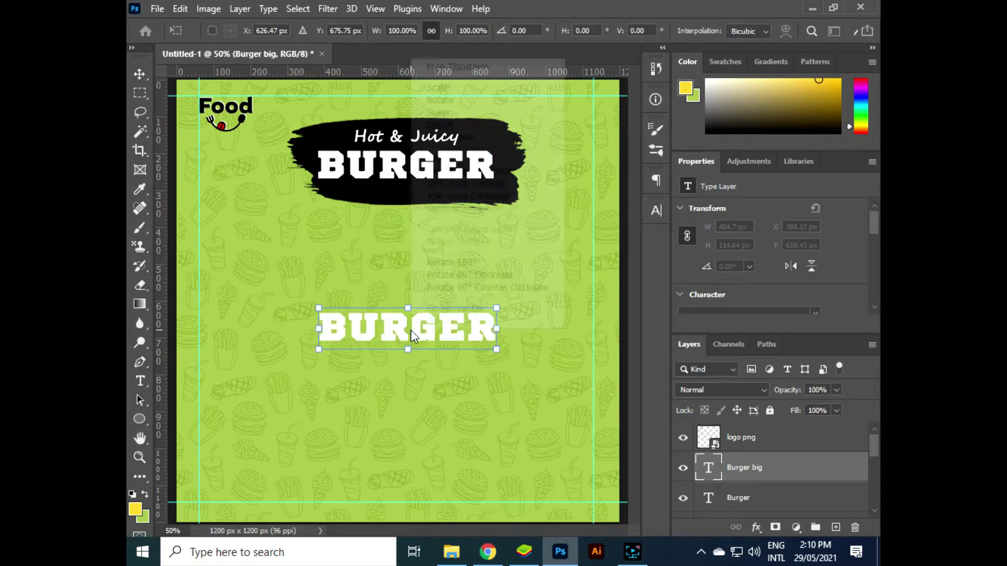
{"action": "left_click", "coordinate": [468, 274]}
{"action": "left_click_drag", "start_coordinate": [434, 231], "coordinate": [438, 80]}
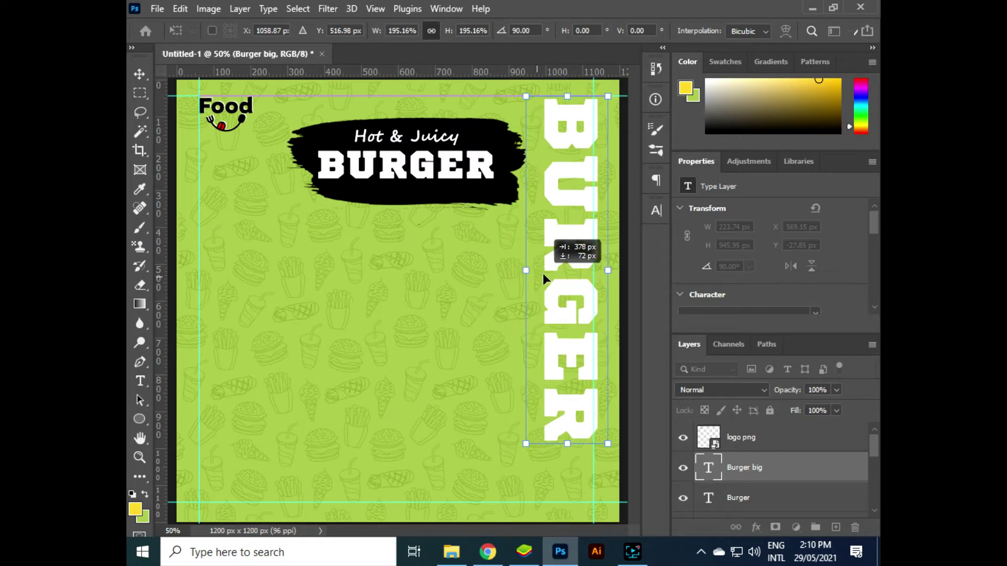
{"action": "left_click_drag", "start_coordinate": [457, 313], "coordinate": [584, 314]}
{"action": "left_click_drag", "start_coordinate": [608, 430], "coordinate": [616, 504]}
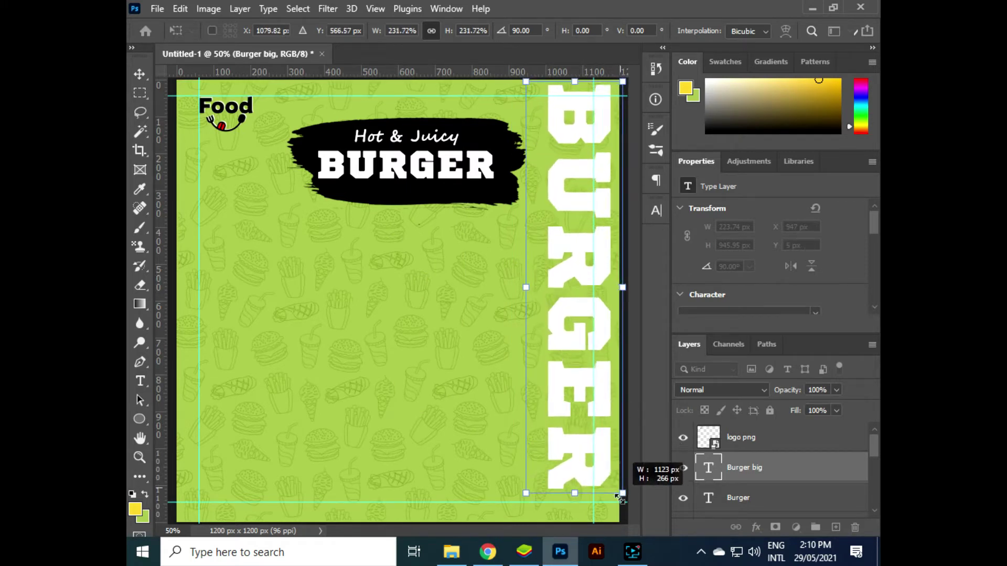
{"action": "left_click_drag", "start_coordinate": [578, 448], "coordinate": [572, 449]}
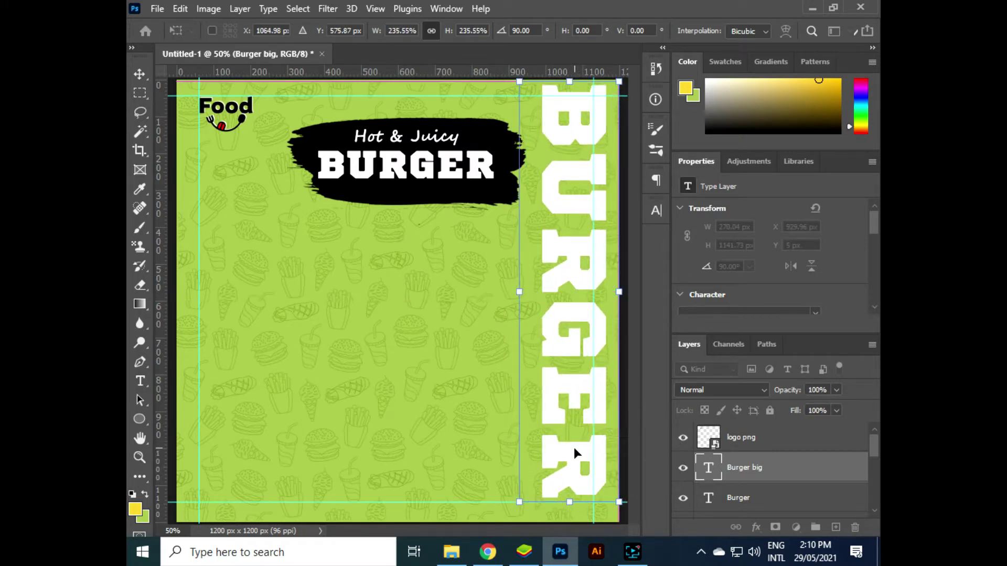
{"action": "key", "text": "Right"}
{"action": "key", "text": "Right"}
{"action": "key", "text": "Down"}
{"action": "key", "text": "Down"}
{"action": "key", "text": "Down"}
{"action": "key", "text": "Down"}
{"action": "key", "text": "Down"}
{"action": "key", "text": "Down"}
{"action": "key", "text": "Down"}
{"action": "key", "text": "Down"}
{"action": "key", "text": "Down"}
{"action": "key", "text": "Up"}
{"action": "key", "text": "Up"}
{"action": "left_click", "coordinate": [140, 76]}
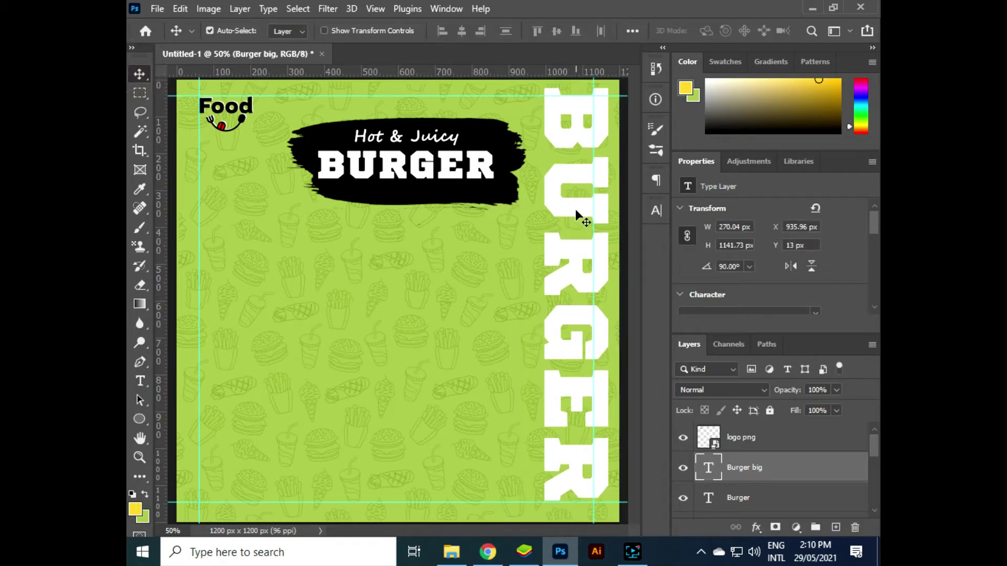
Try fading the vertical BURGER's opacity while keeping its text colour white
{"action": "left_click", "coordinate": [836, 390]}
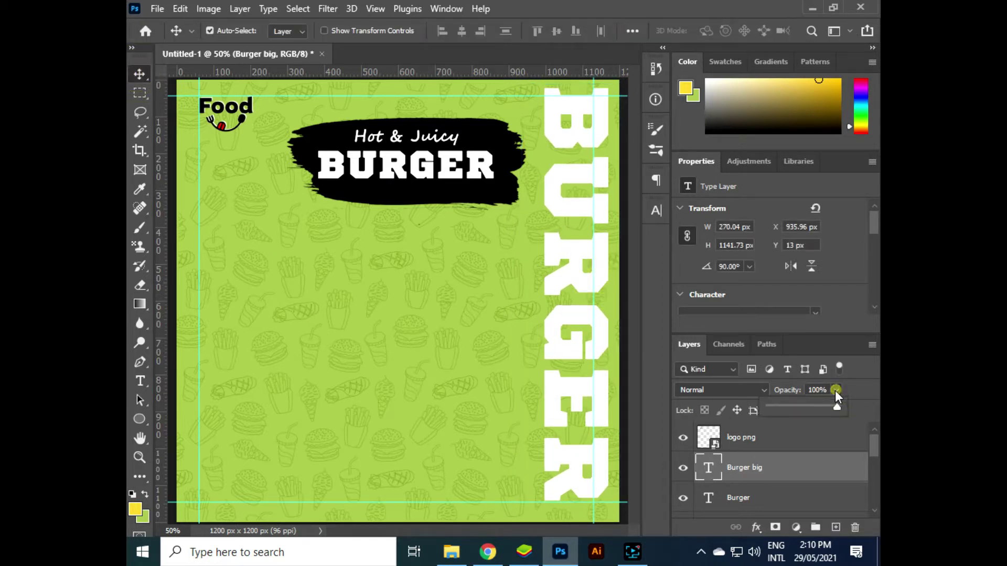
{"action": "left_click_drag", "start_coordinate": [802, 408], "coordinate": [792, 408]}
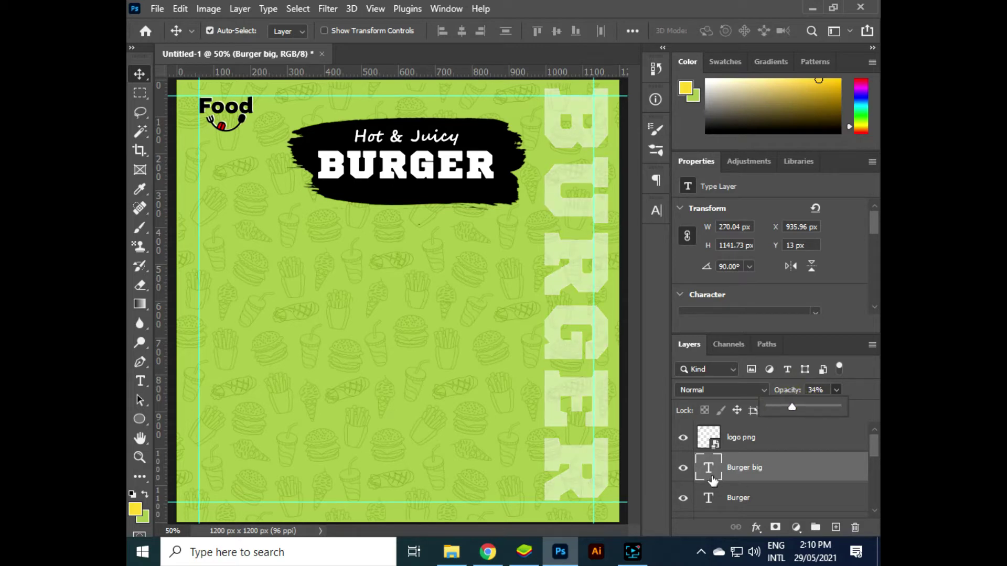
{"action": "left_click", "coordinate": [656, 210]}
{"action": "left_click", "coordinate": [608, 296]}
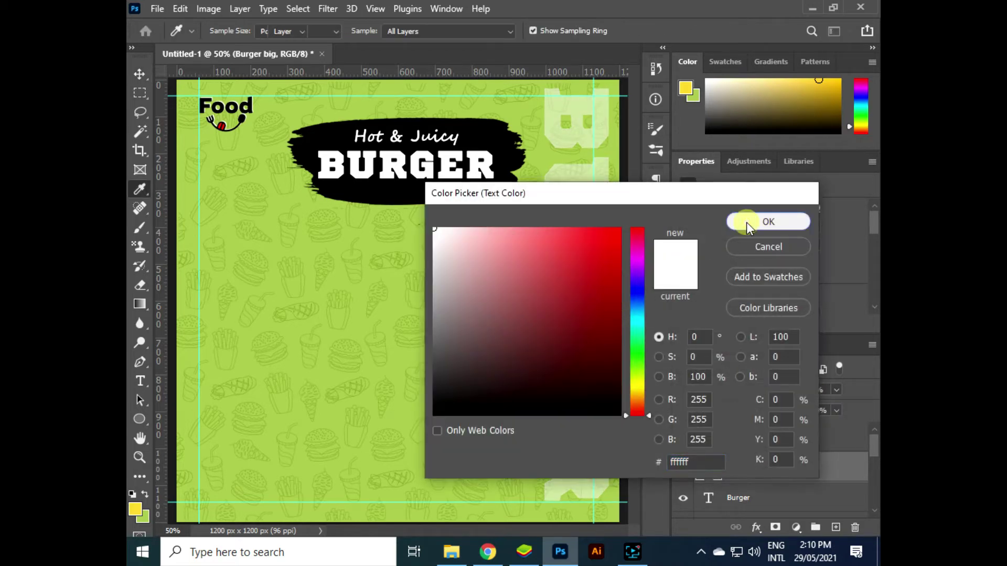
{"action": "left_click", "coordinate": [750, 221]}
Blend the vertical BURGER layer in Soft Light at 36% opacity
{"action": "left_click", "coordinate": [834, 390]}
{"action": "left_click_drag", "start_coordinate": [824, 408], "coordinate": [873, 408]}
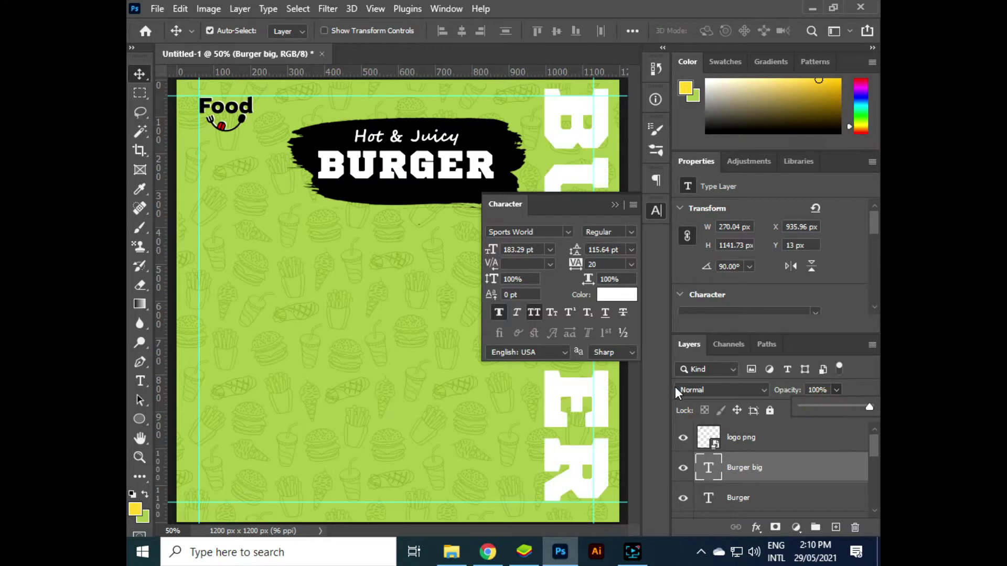
{"action": "left_click", "coordinate": [681, 390]}
{"action": "left_click", "coordinate": [692, 385]}
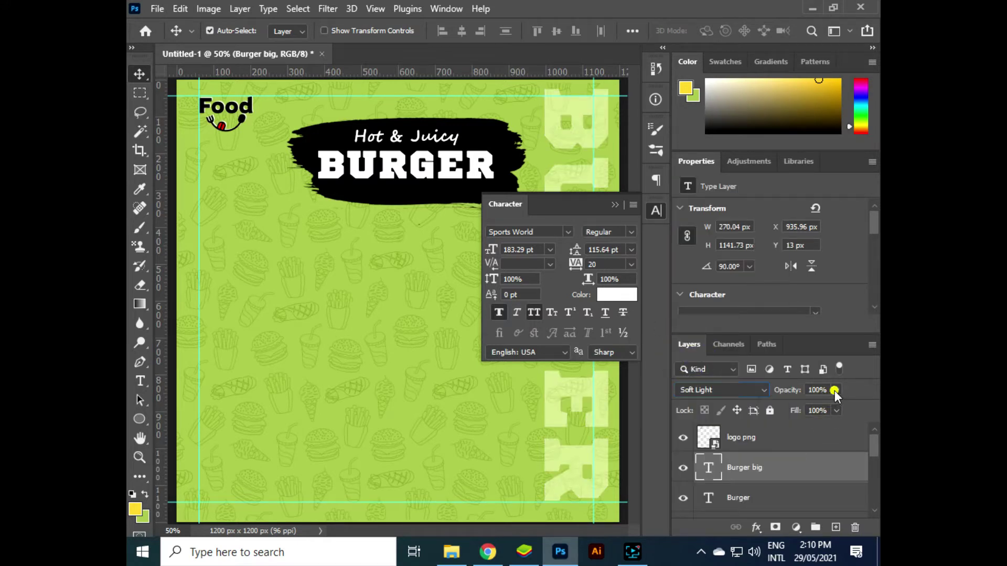
{"action": "left_click_drag", "start_coordinate": [809, 406], "coordinate": [797, 406]}
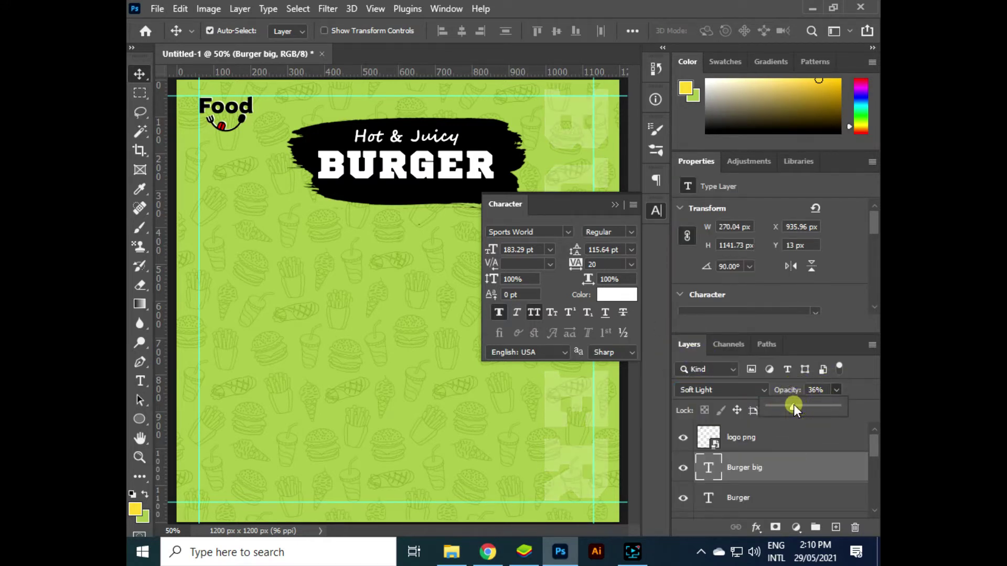
Give BURGER a 5 px black Stroke and an 8 px Outer Glow
{"action": "right_click", "coordinate": [694, 469]}
{"action": "left_click", "coordinate": [721, 183]}
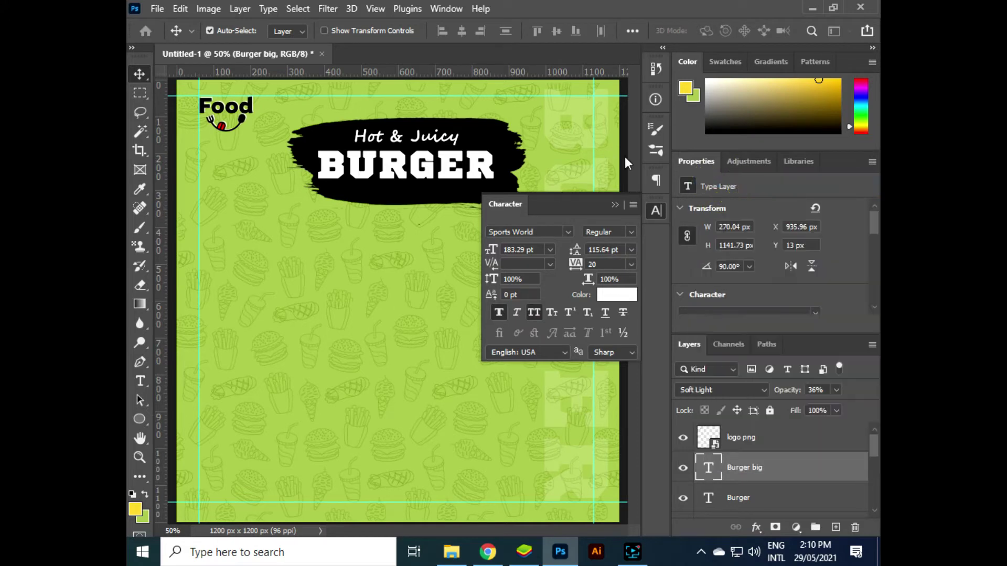
{"action": "left_click", "coordinate": [325, 287]}
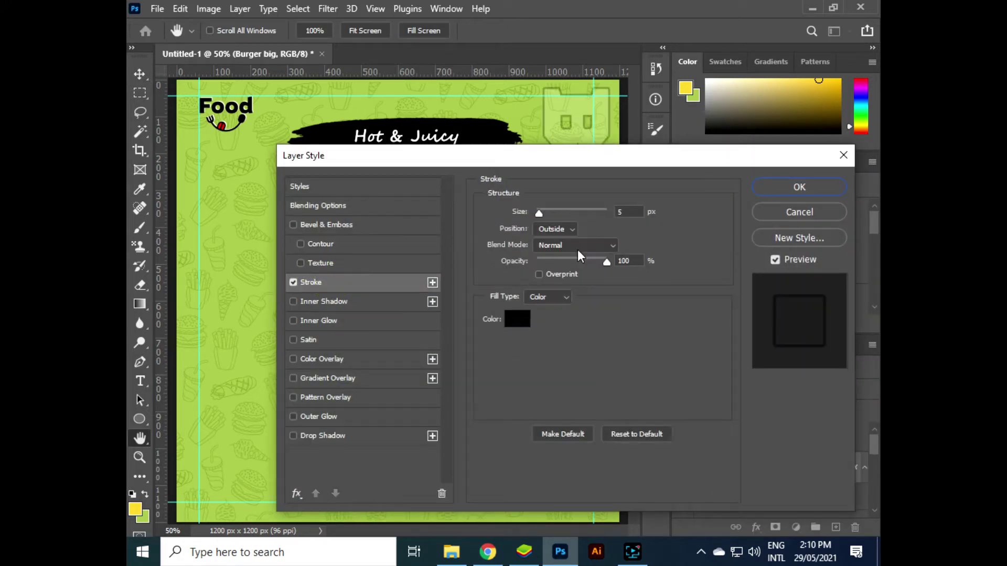
{"action": "left_click", "coordinate": [314, 417]}
{"action": "left_click_drag", "start_coordinate": [537, 343], "coordinate": [544, 343]}
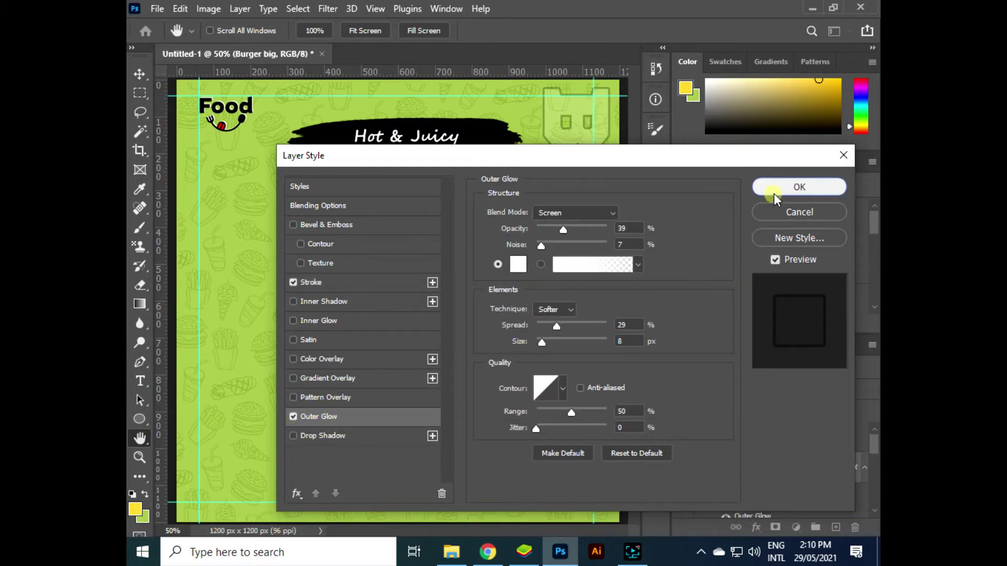
{"action": "left_click", "coordinate": [773, 194]}
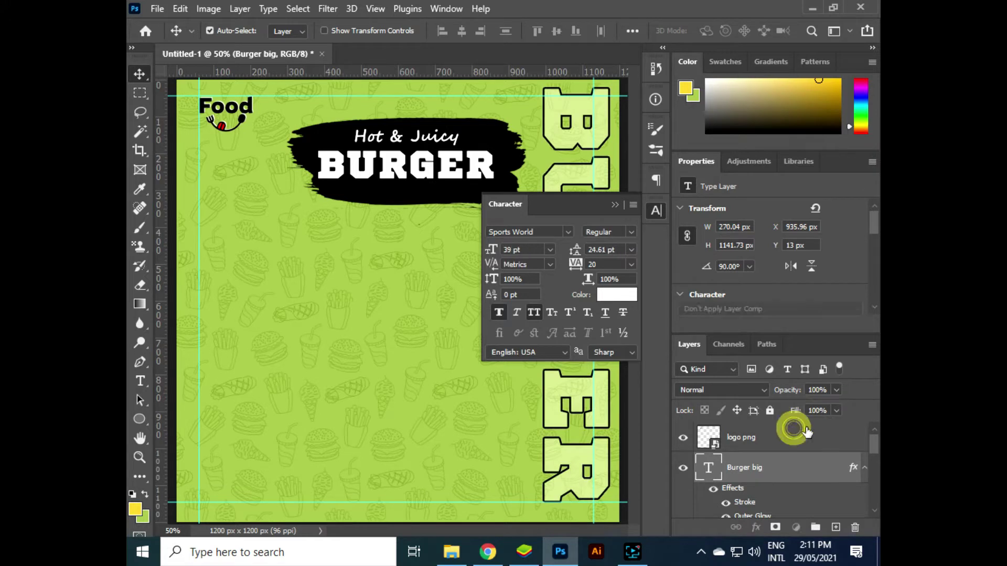
Undo a Food logo fill change and bring the Burger big layer back to full opacity
{"action": "left_click", "coordinate": [741, 437]}
{"action": "left_click", "coordinate": [836, 410]}
{"action": "left_click_drag", "start_coordinate": [840, 426], "coordinate": [794, 428]}
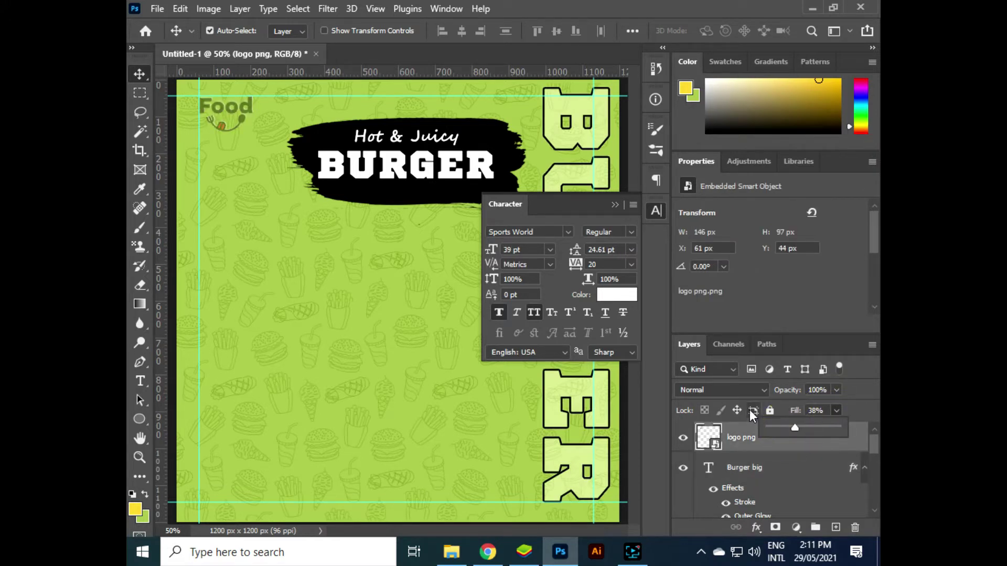
{"action": "key", "text": "Escape"}
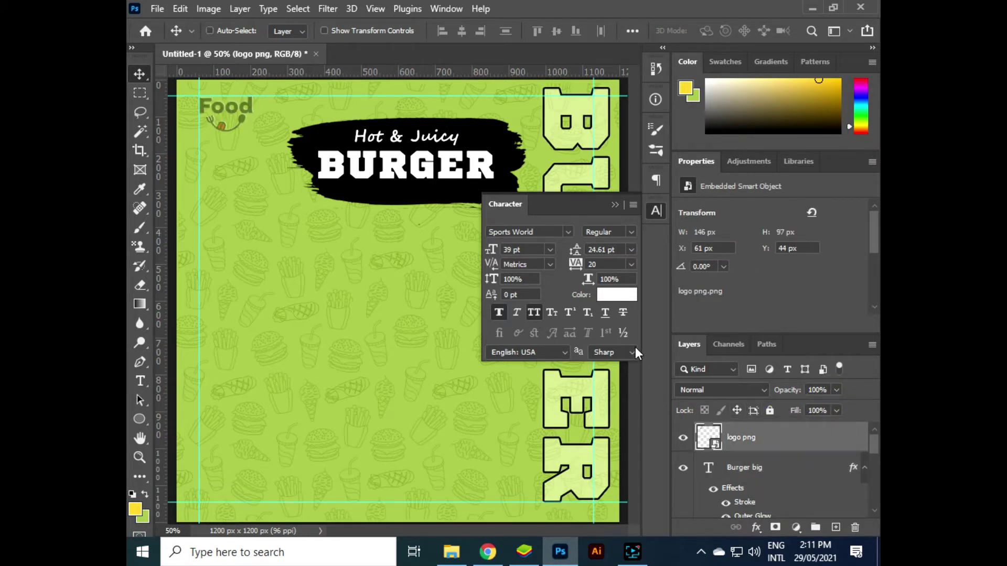
{"action": "left_click", "coordinate": [574, 137]}
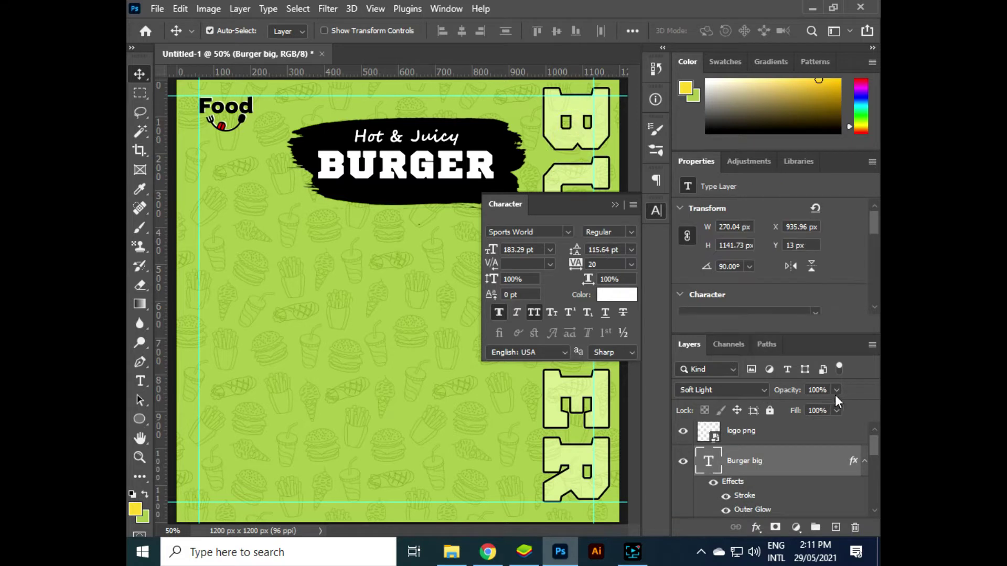
{"action": "left_click_drag", "start_coordinate": [801, 408], "coordinate": [847, 412]}
Drop BURGER's fill to 14% so mainly the outline shows, and enlarge its Outer Glow
{"action": "left_click", "coordinate": [808, 430]}
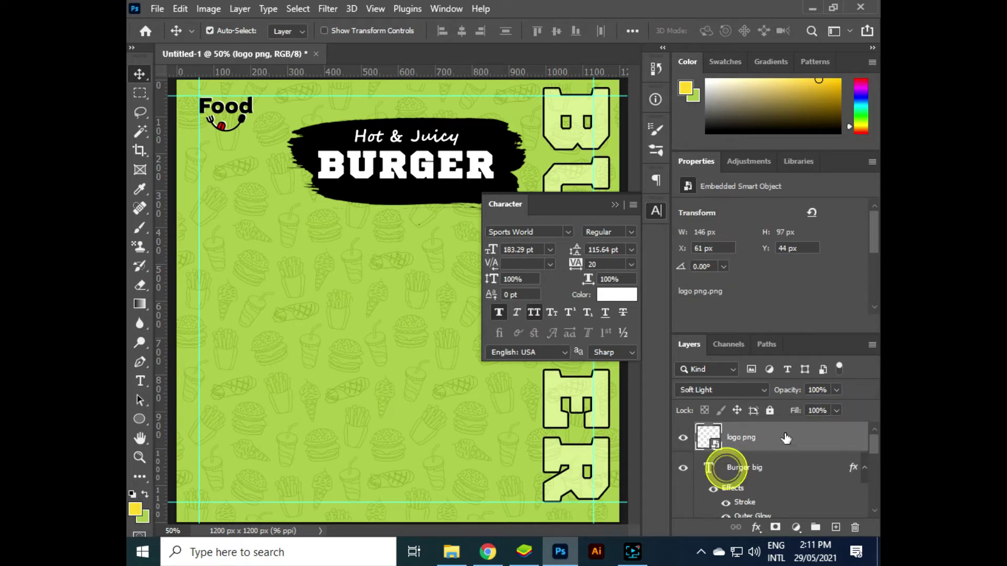
{"action": "left_click", "coordinate": [726, 469]}
{"action": "left_click_drag", "start_coordinate": [836, 410], "coordinate": [790, 429]}
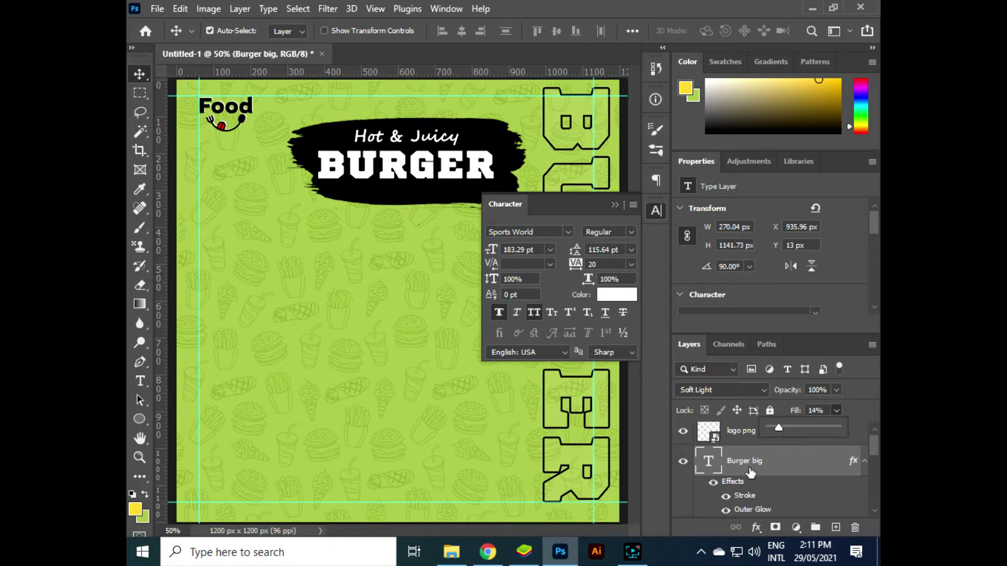
{"action": "double_click", "coordinate": [752, 509]}
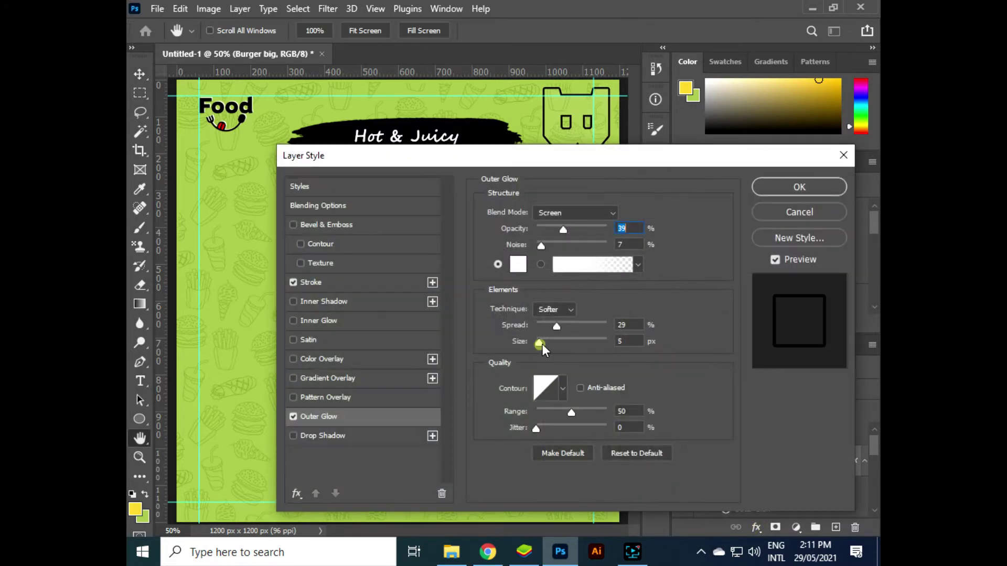
{"action": "left_click_drag", "start_coordinate": [550, 344], "coordinate": [555, 342]}
{"action": "left_click", "coordinate": [774, 192]}
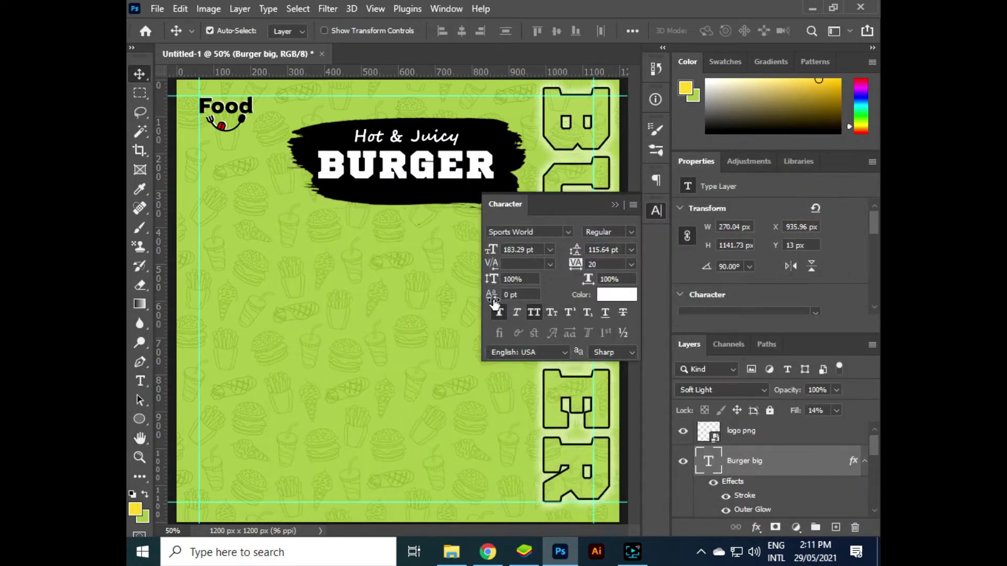
Place the burger png image as an embedded file
{"action": "left_click", "coordinate": [615, 205]}
{"action": "left_click", "coordinate": [157, 9]}
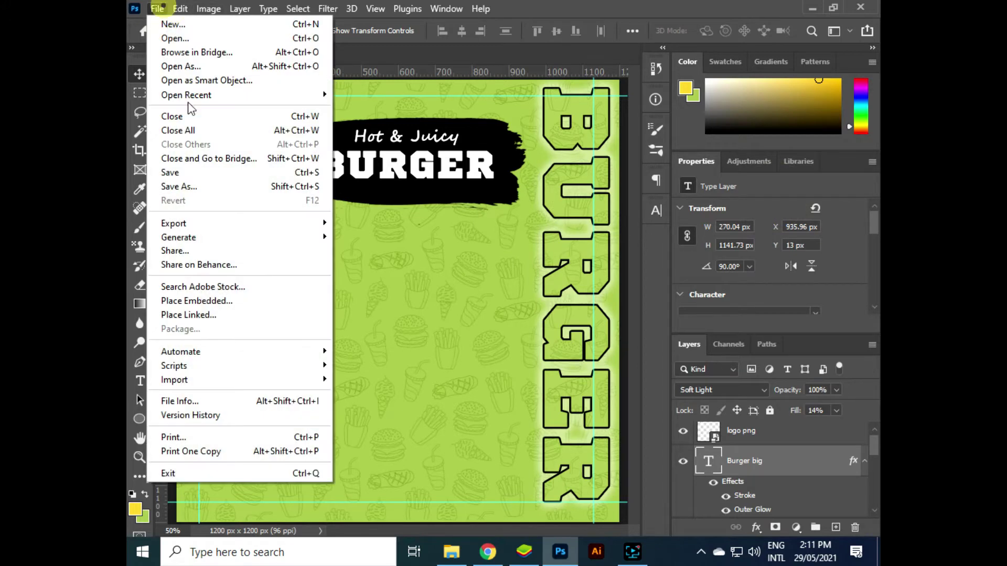
{"action": "left_click", "coordinate": [197, 300]}
{"action": "double_click", "coordinate": [392, 103]}
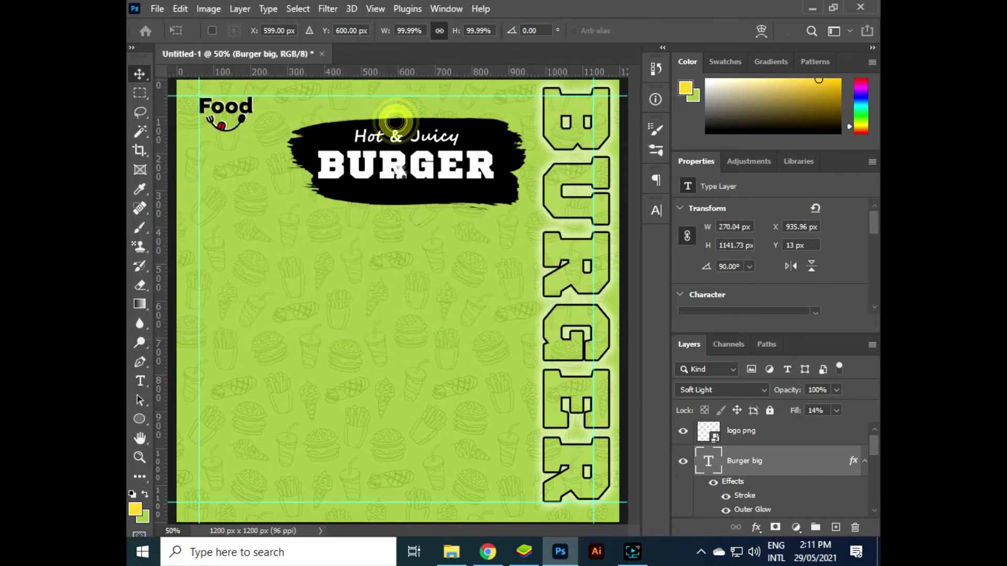
Enlarge the placed burger png and centre it under the title
{"action": "left_click_drag", "start_coordinate": [551, 421], "coordinate": [570, 442]}
{"action": "left_click_drag", "start_coordinate": [456, 397], "coordinate": [458, 407]}
{"action": "key", "text": "Return"}
Flatten the black brush stroke behind the title by pulling its bottom edge up
{"action": "left_click", "coordinate": [418, 210]}
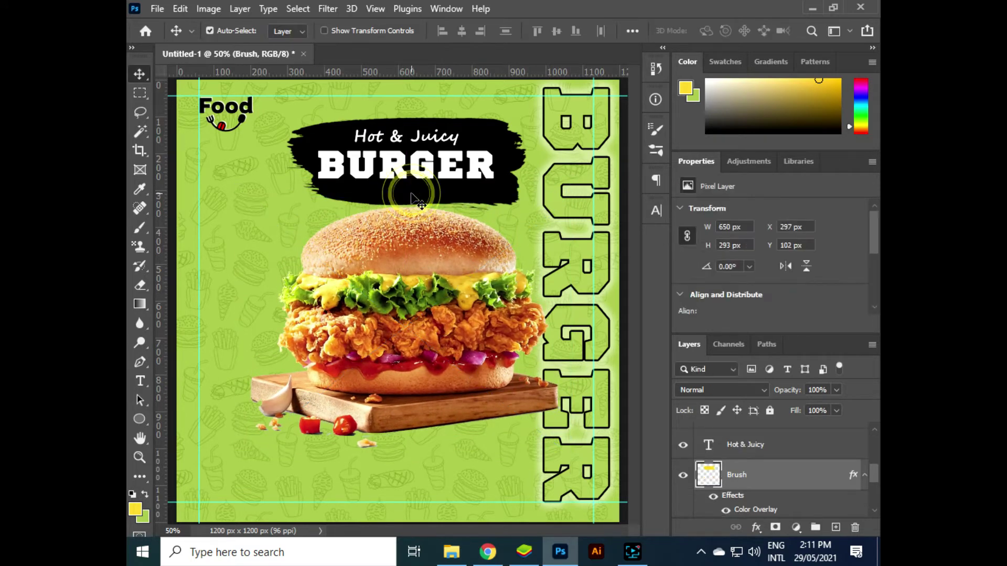
{"action": "key", "text": "ctrl+t"}
{"action": "left_click_drag", "start_coordinate": [405, 226], "coordinate": [407, 215]}
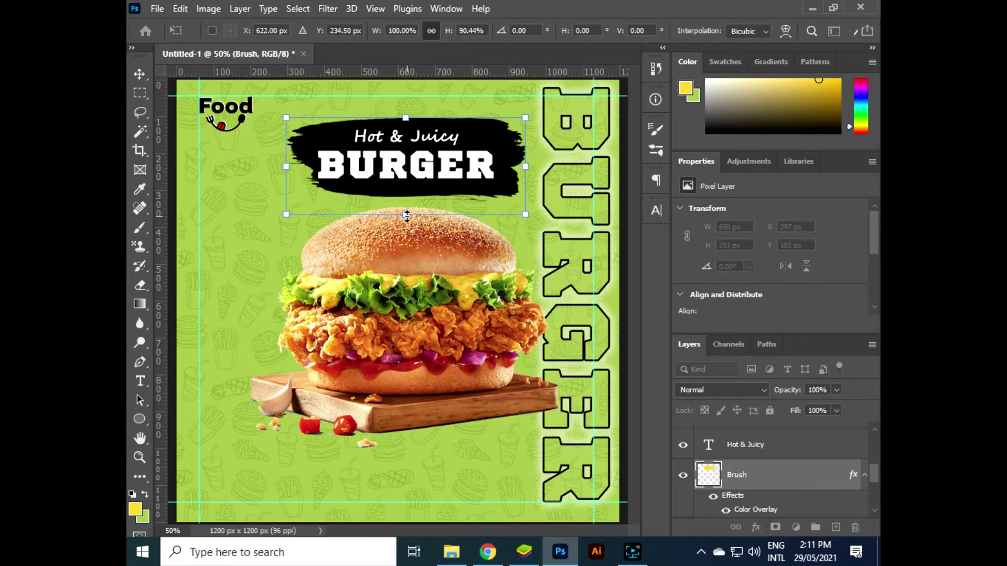
{"action": "key", "text": "Return"}
Add a new empty layer above Burger big and begin renaming it
{"action": "left_click", "coordinate": [412, 230]}
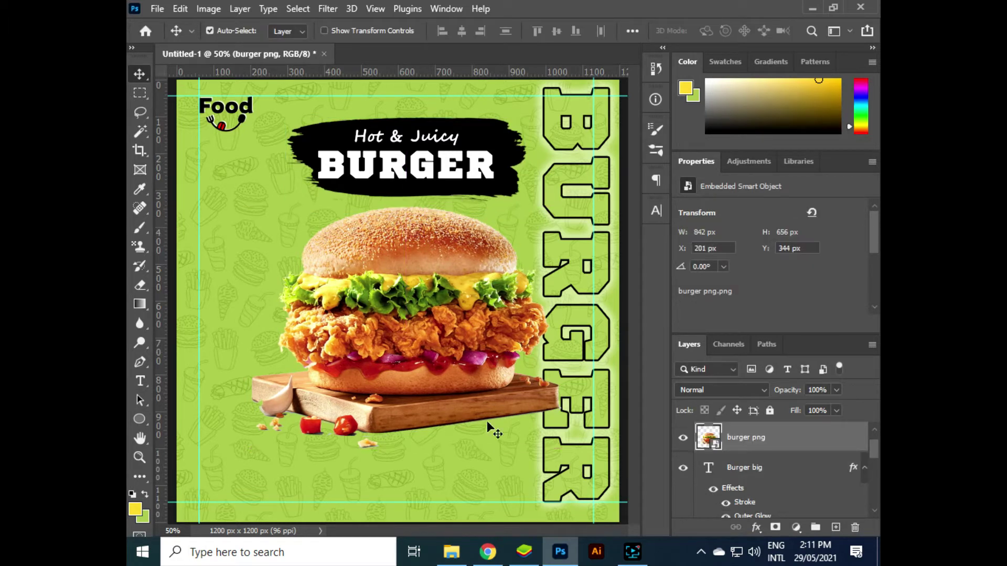
{"action": "left_click", "coordinate": [746, 467]}
{"action": "left_click", "coordinate": [836, 527]}
{"action": "double_click", "coordinate": [737, 460]}
{"action": "type", "text": "Round brush"}
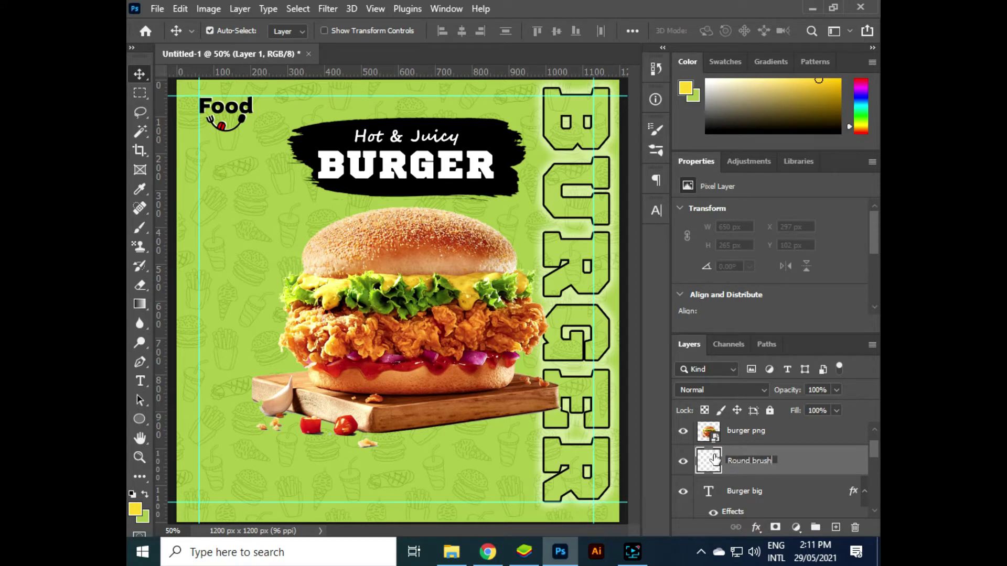
Name the layer Round brush and pick a round brush tip with 1000% spacing
{"action": "key", "text": "Return"}
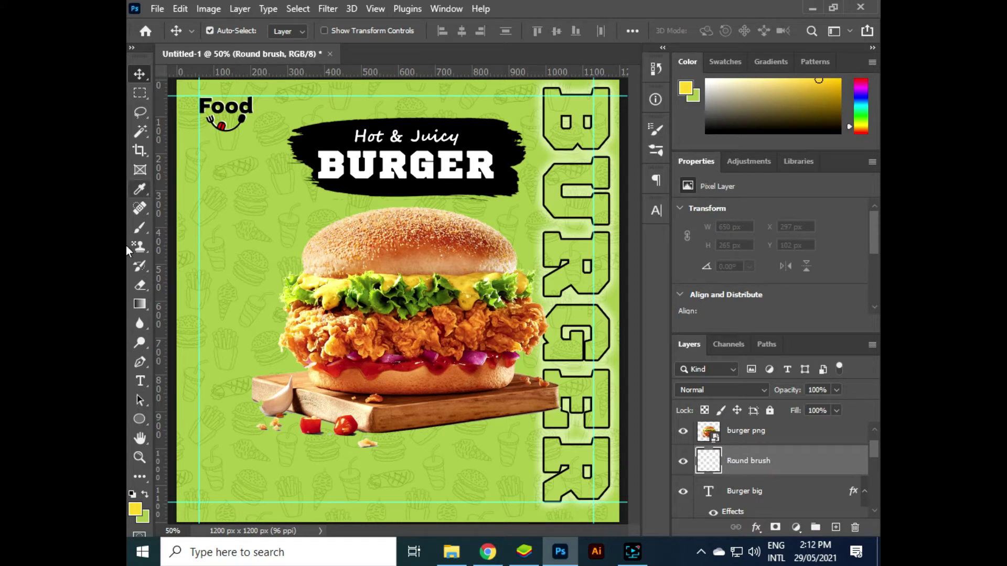
{"action": "left_click", "coordinate": [138, 228]}
{"action": "left_click", "coordinate": [251, 31]}
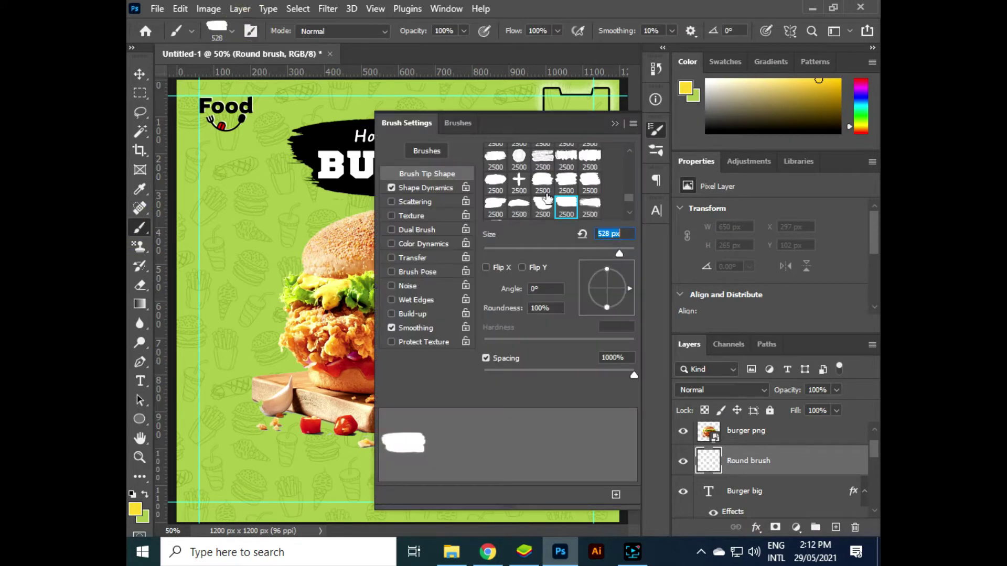
{"action": "scroll", "coordinate": [530, 183], "scroll_direction": "up", "scroll_amount": 2}
{"action": "left_click", "coordinate": [518, 181]}
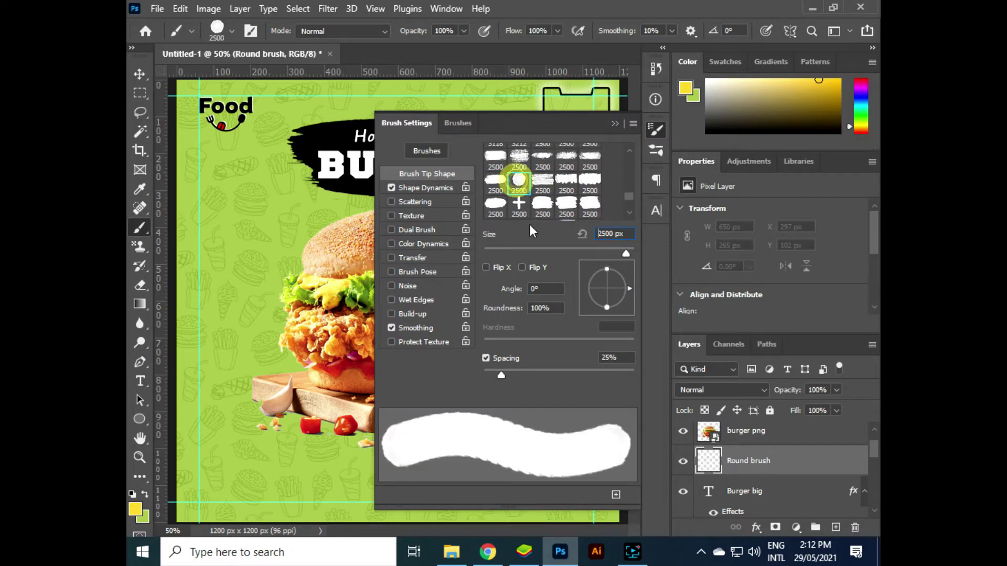
{"action": "left_click_drag", "start_coordinate": [501, 375], "coordinate": [634, 375]}
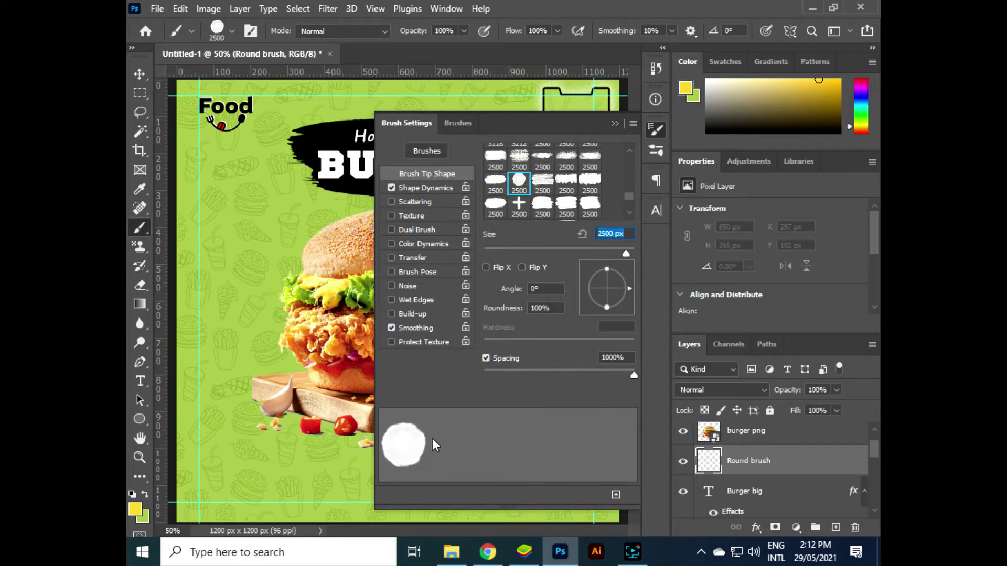
{"action": "left_click", "coordinate": [614, 127]}
Cut the brush size from 2500 px to 275 px and paint a yellow dab left of the burger
{"action": "left_click", "coordinate": [217, 30]}
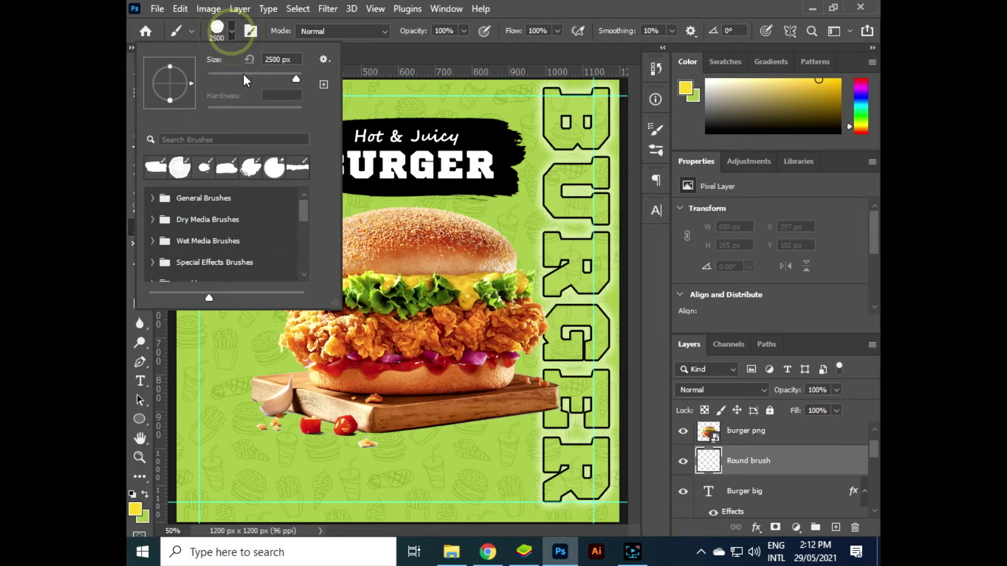
{"action": "left_click", "coordinate": [270, 60]}
{"action": "key", "text": "BackSpace"}
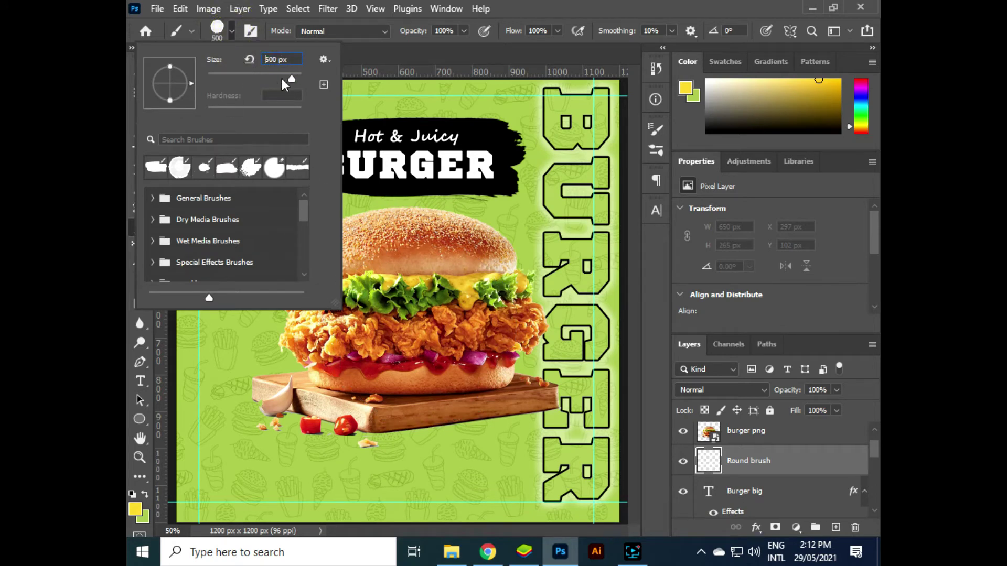
{"action": "left_click_drag", "start_coordinate": [291, 76], "coordinate": [263, 80]}
{"action": "left_click", "coordinate": [223, 32]}
{"action": "left_click", "coordinate": [282, 307]}
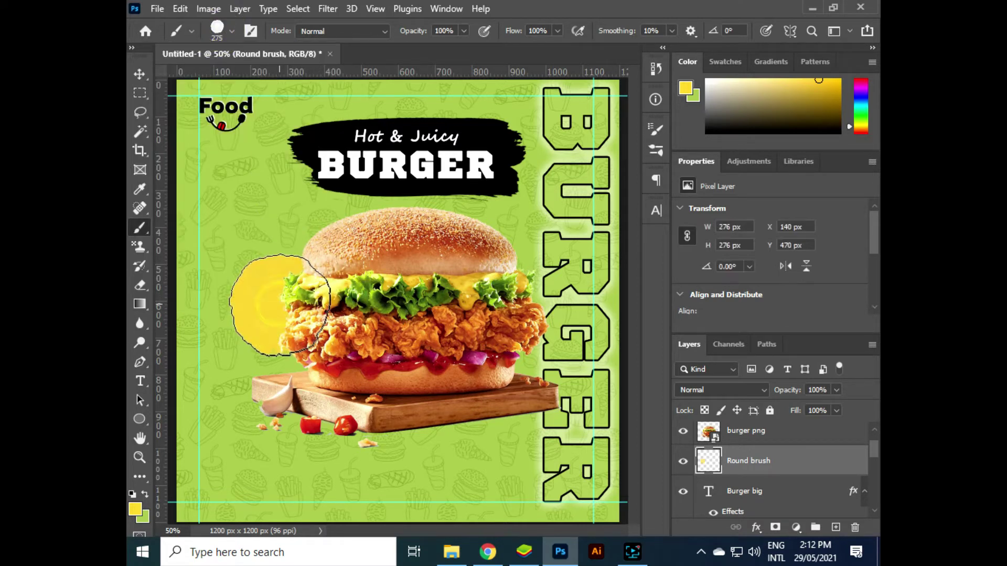
{"action": "left_click", "coordinate": [139, 74]}
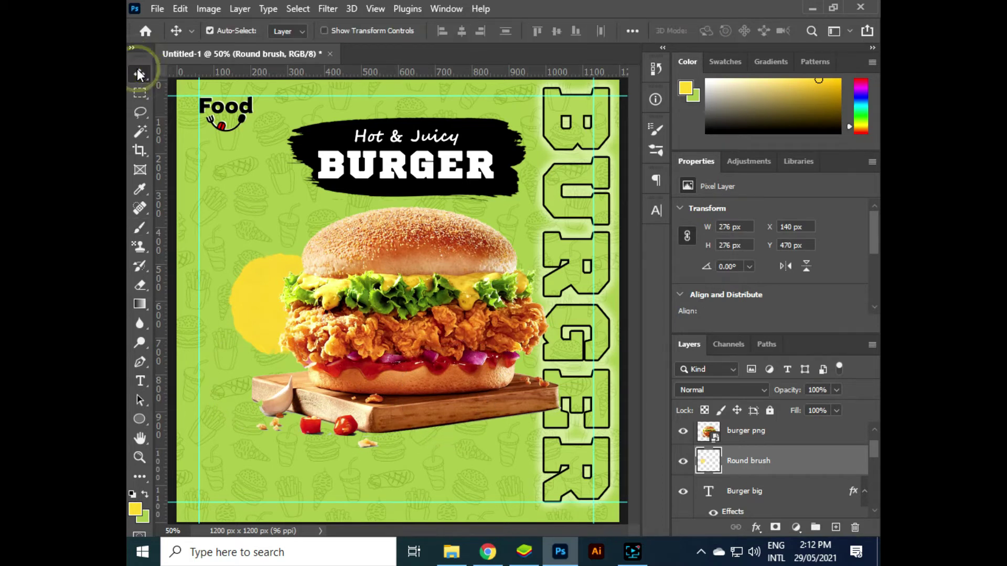
Shrink the yellow dab slightly and move it down a bit
{"action": "key", "text": "ctrl+t"}
{"action": "left_click_drag", "start_coordinate": [324, 251], "coordinate": [312, 265]}
{"action": "left_click_drag", "start_coordinate": [247, 304], "coordinate": [251, 325]}
{"action": "key", "text": "Return"}
Type '20 %' in black (000000) on the yellow dab
{"action": "left_click", "coordinate": [140, 380]}
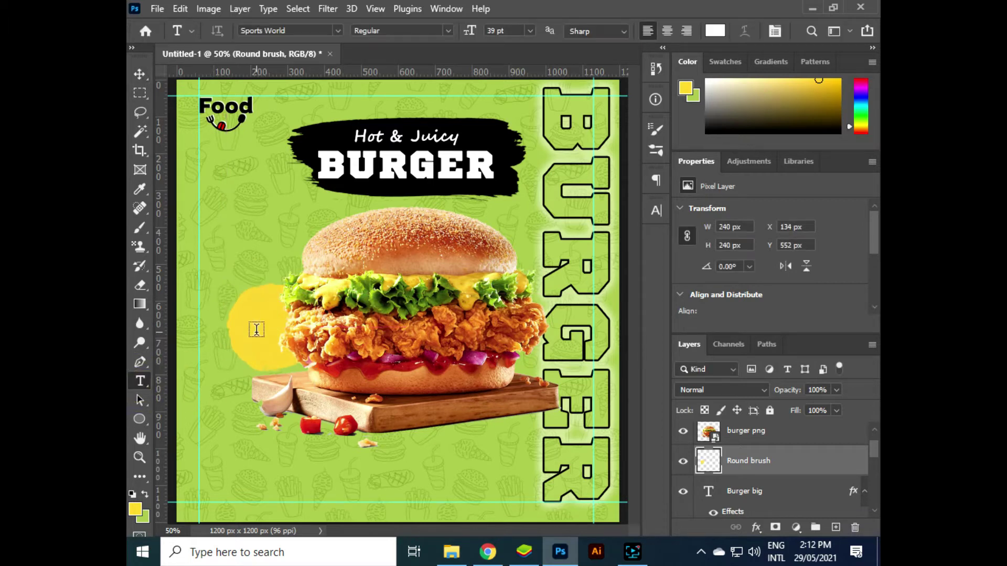
{"action": "left_click", "coordinate": [135, 508]}
{"action": "type", "text": "000000"}
{"action": "left_click", "coordinate": [769, 220]}
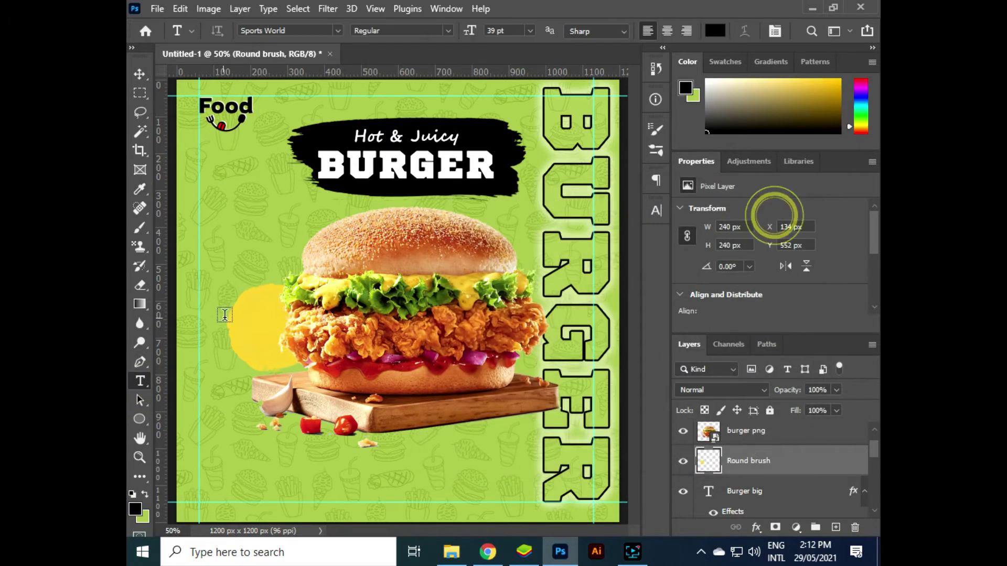
{"action": "left_click", "coordinate": [253, 320]}
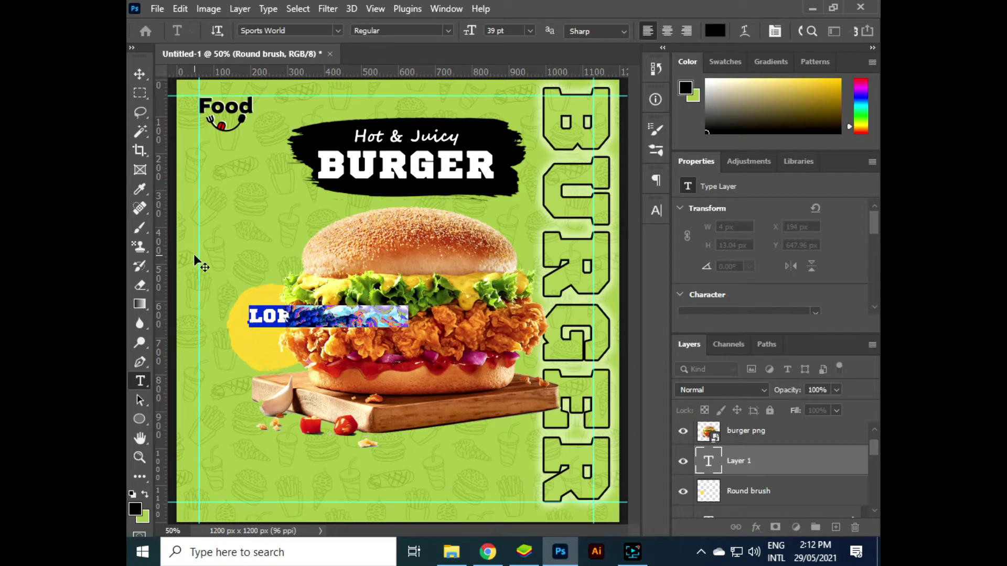
{"action": "type", "text": "20"}
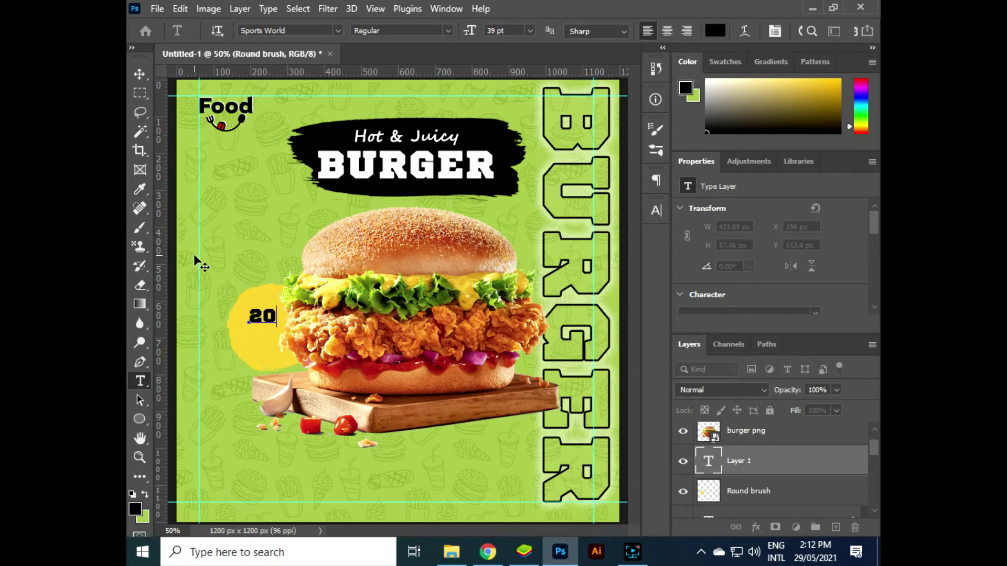
{"action": "type", "text": " %"}
Tighten the letter spacing after 20 to -120
{"action": "left_click_drag", "start_coordinate": [285, 315], "coordinate": [277, 315]}
{"action": "left_click", "coordinate": [657, 210]}
{"action": "left_click", "coordinate": [601, 264]}
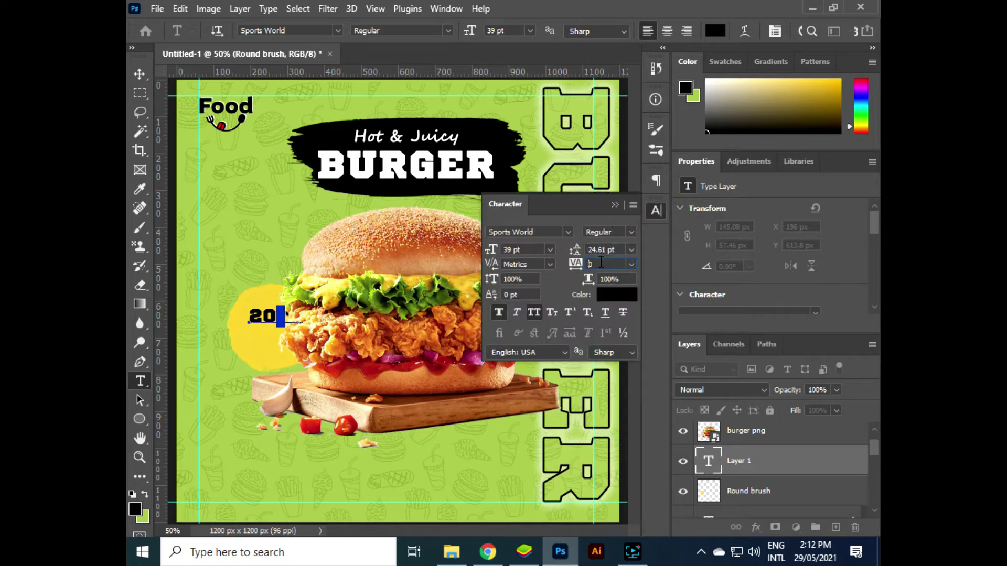
{"action": "type", "text": "-80-120"}
{"action": "key", "text": "Return"}
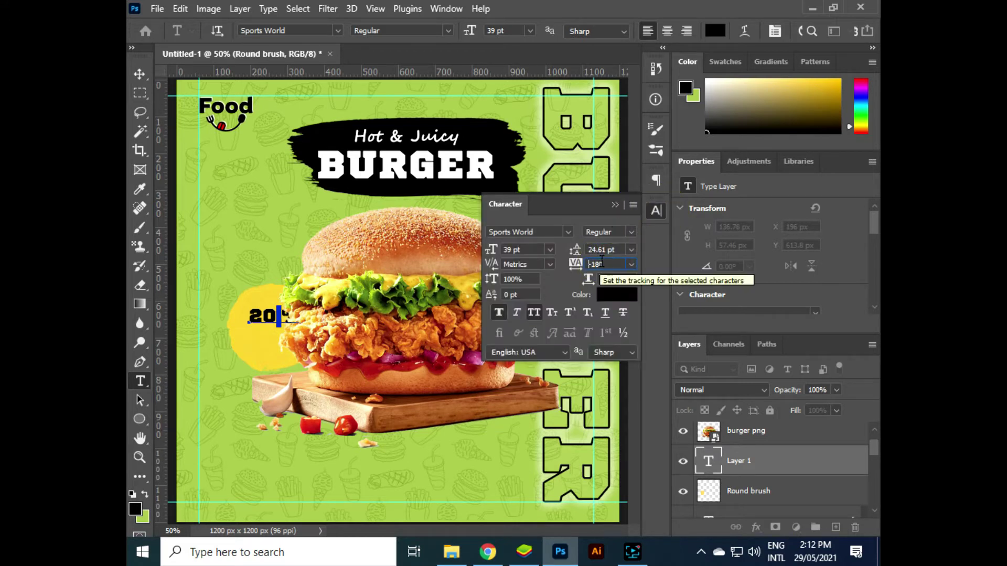
{"action": "key", "text": "Return"}
{"action": "left_click", "coordinate": [615, 204]}
Nudge the 20% text into place on the yellow dab
{"action": "left_click", "coordinate": [140, 74]}
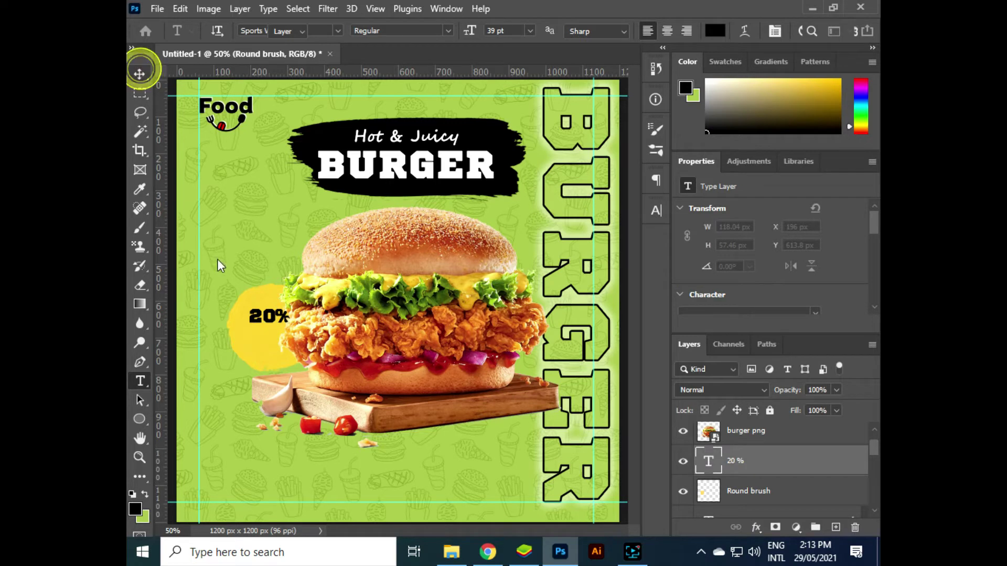
{"action": "mouse_move", "coordinate": [276, 329]}
{"action": "left_mouse_down"}
{"action": "mouse_move", "coordinate": [325, 329]}
{"action": "mouse_move", "coordinate": [322, 342]}
{"action": "mouse_move", "coordinate": [277, 328]}
{"action": "mouse_move", "coordinate": [277, 342]}
{"action": "left_mouse_up"}
{"action": "left_click", "coordinate": [656, 211]}
Set the 20% text font to Adobe Caslon Pro Italic
{"action": "left_click", "coordinate": [533, 232]}
{"action": "type", "text": "adobe"}
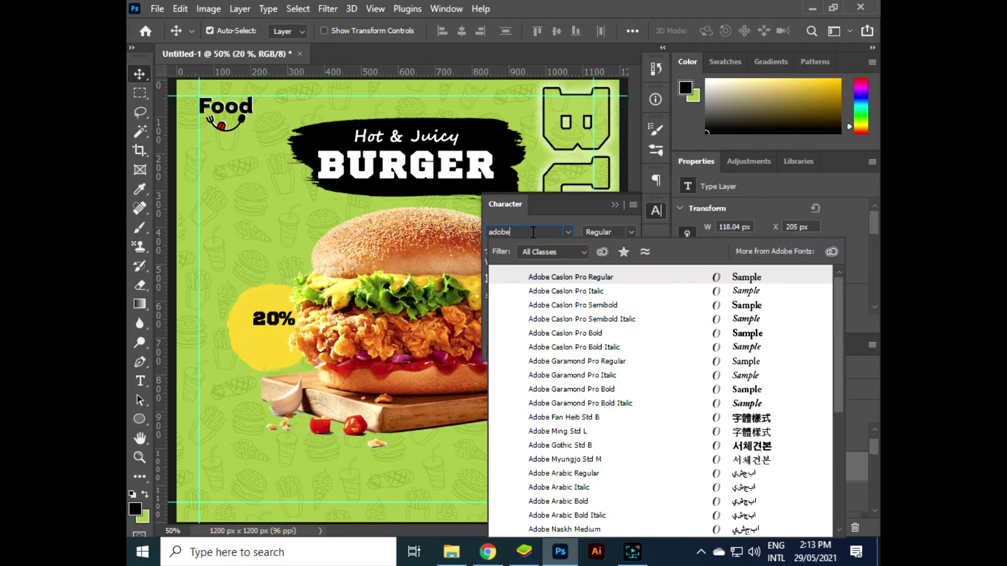
{"action": "left_click", "coordinate": [566, 279]}
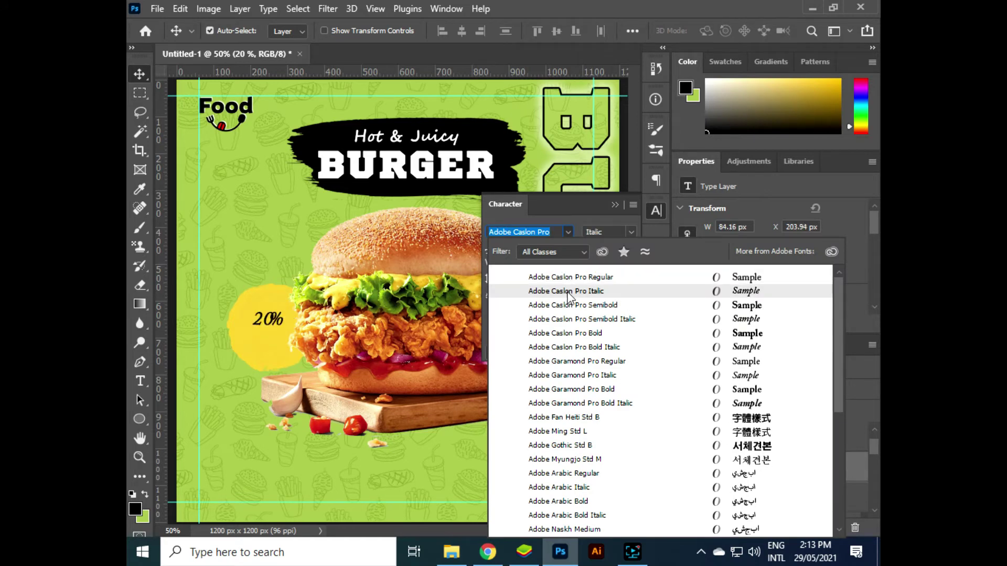
{"action": "left_click", "coordinate": [567, 294]}
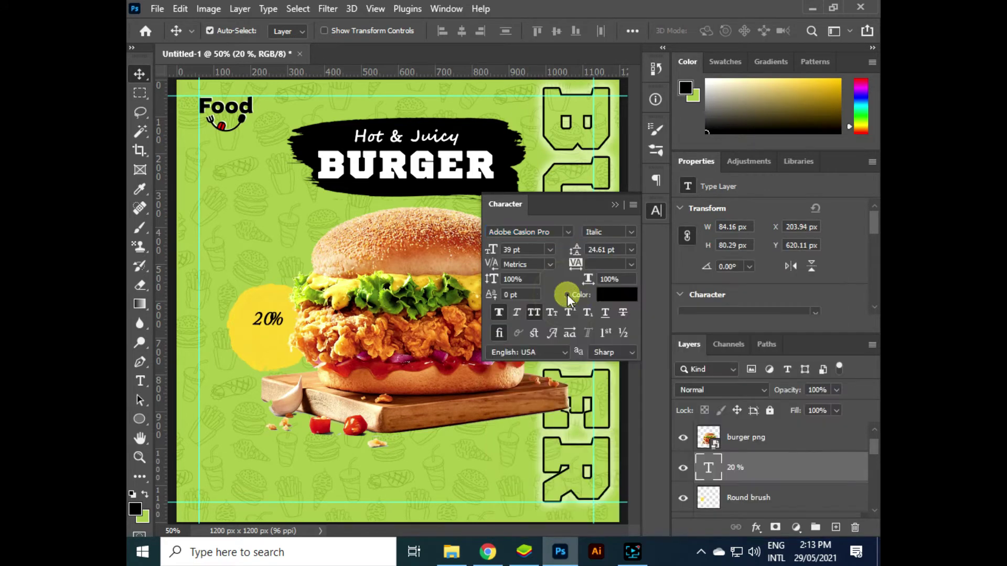
Widen the kerning before the % sign to 50
{"action": "left_click", "coordinate": [140, 382]}
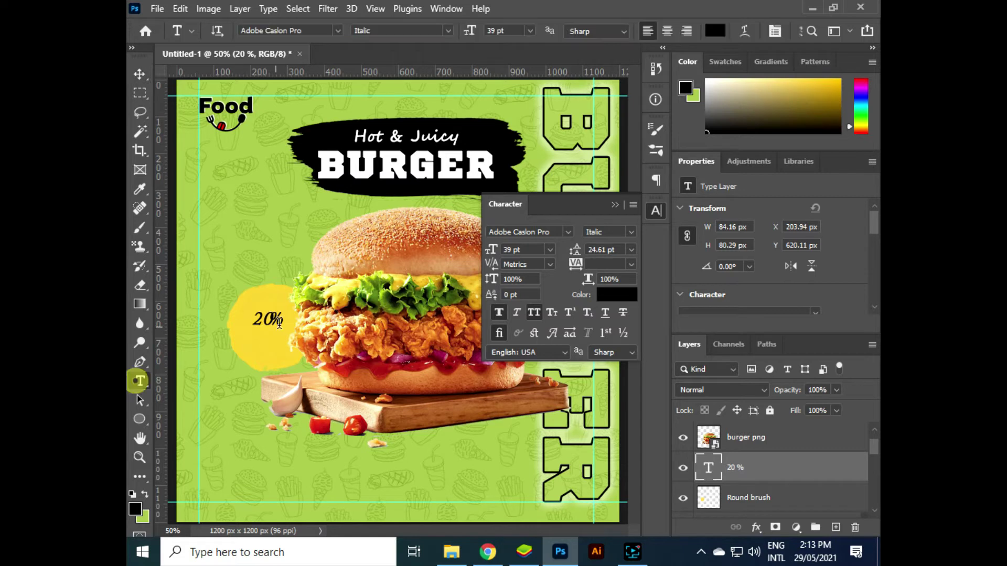
{"action": "left_click", "coordinate": [273, 321]}
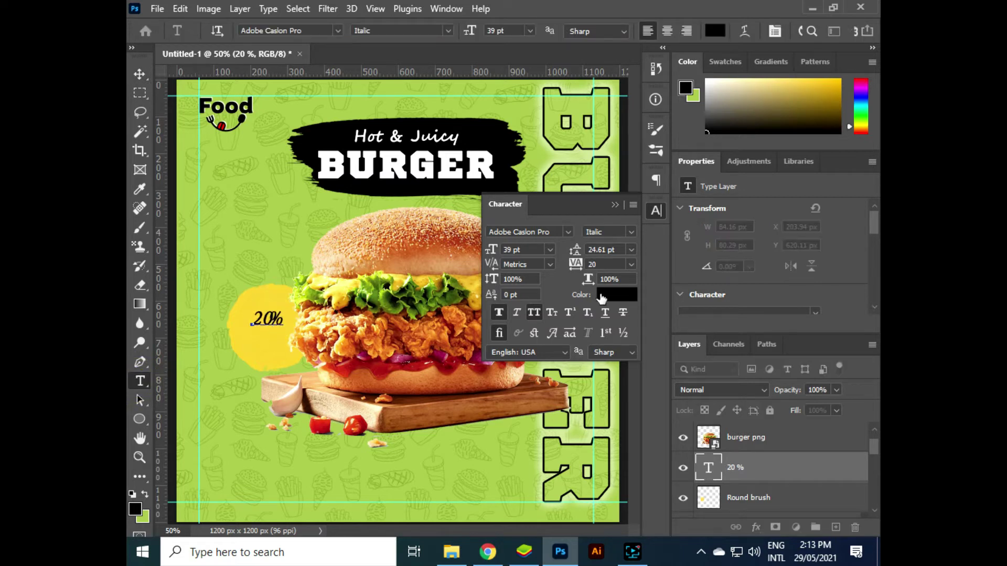
{"action": "key", "text": "alt+Right"}
{"action": "type", "text": "50"}
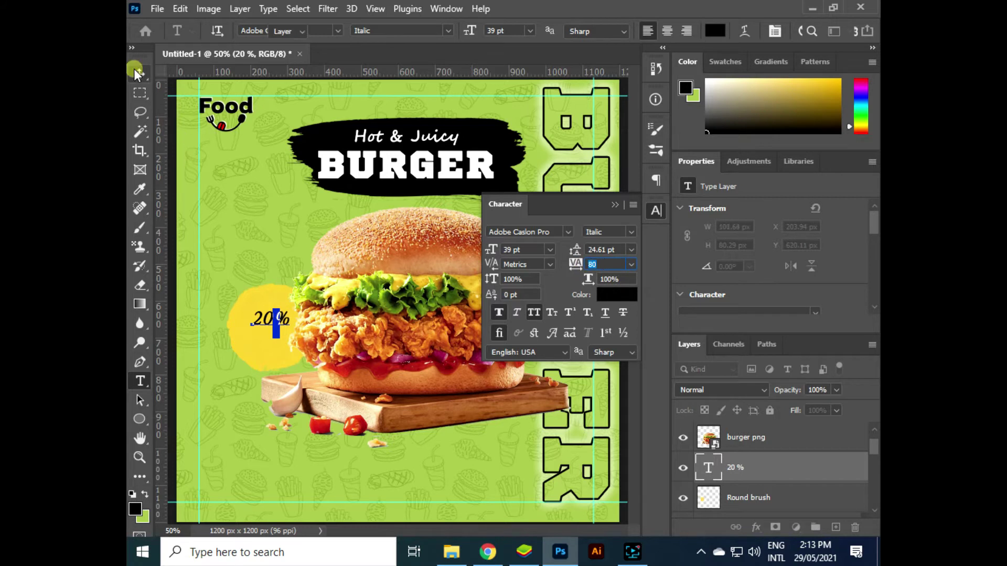
{"action": "left_click", "coordinate": [140, 73]}
Add a smaller 'OFF' text line positioned beneath 20%
{"action": "left_click", "coordinate": [140, 382]}
{"action": "left_click", "coordinate": [257, 346]}
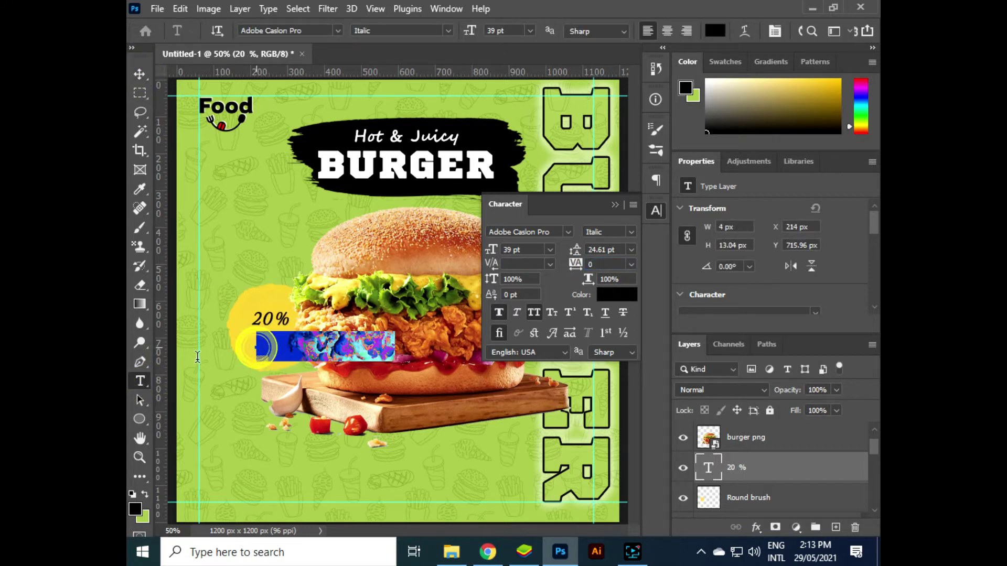
{"action": "type", "text": "off"}
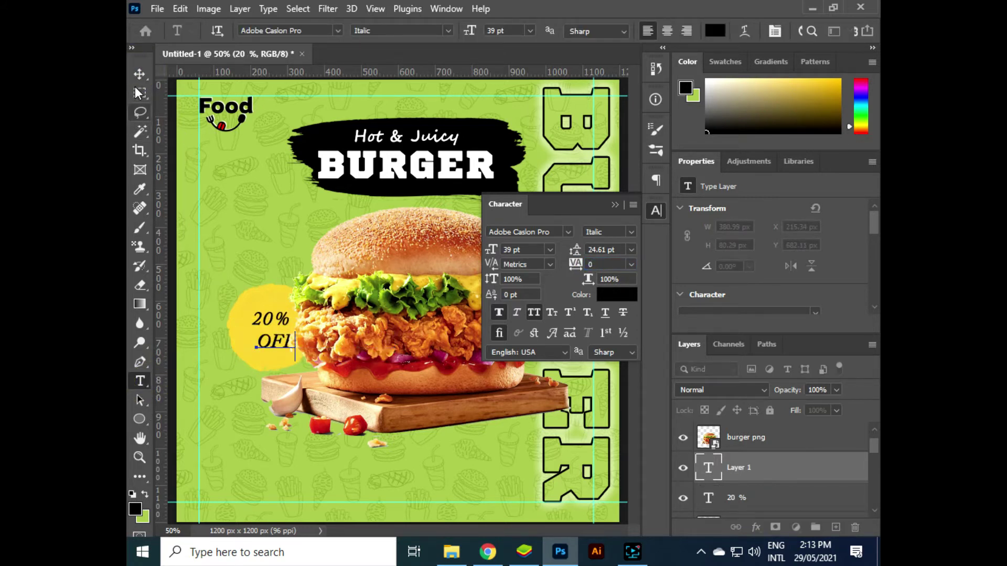
{"action": "left_click", "coordinate": [140, 73]}
{"action": "left_click_drag", "start_coordinate": [272, 351], "coordinate": [267, 345]}
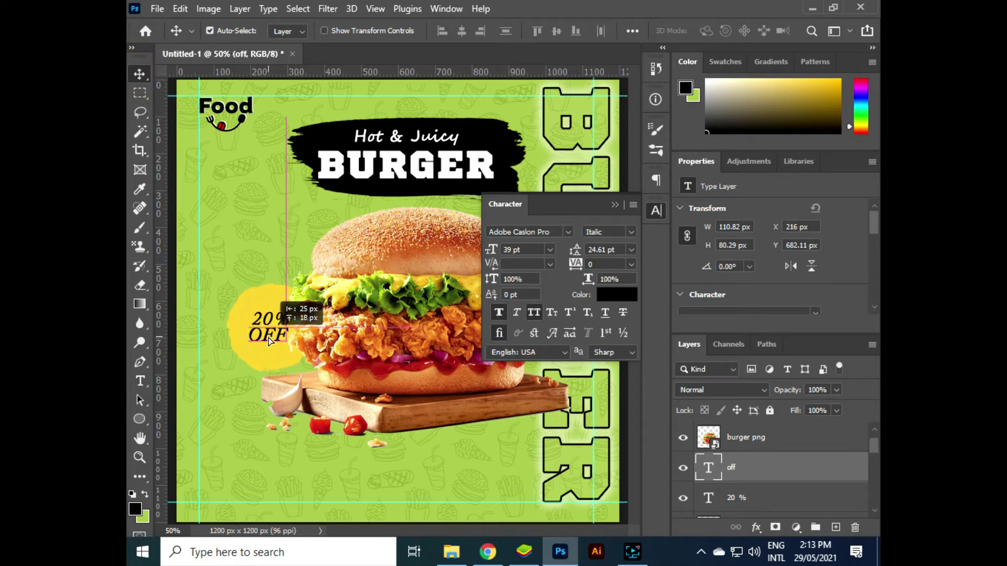
{"action": "key", "text": "Down"}
{"action": "key", "text": "Down"}
{"action": "key", "text": "Down"}
{"action": "key", "text": "Down"}
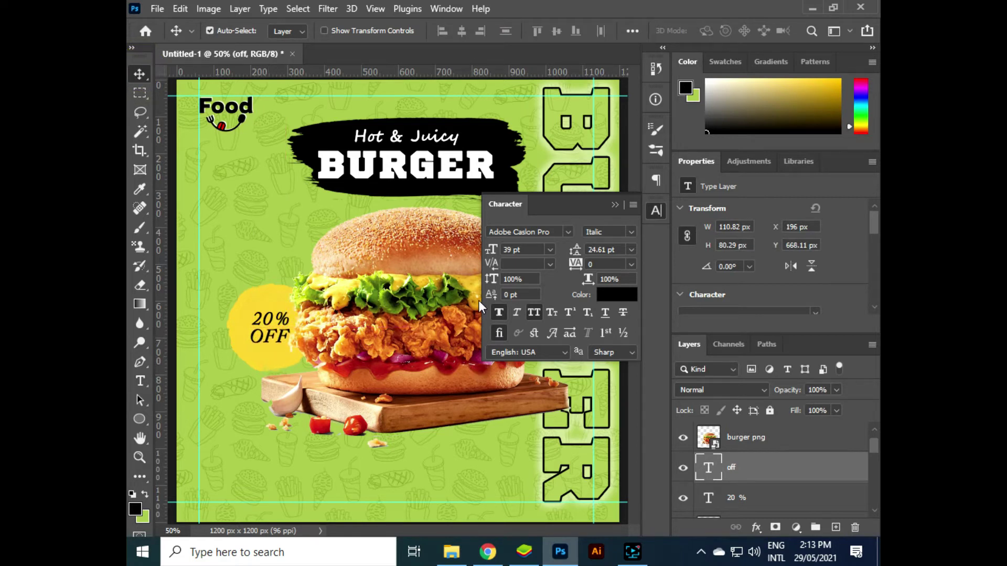
{"action": "key", "text": "ctrl+t"}
{"action": "left_click_drag", "start_coordinate": [290, 346], "coordinate": [276, 338]}
{"action": "key", "text": "Return"}
{"action": "left_click", "coordinate": [657, 210]}
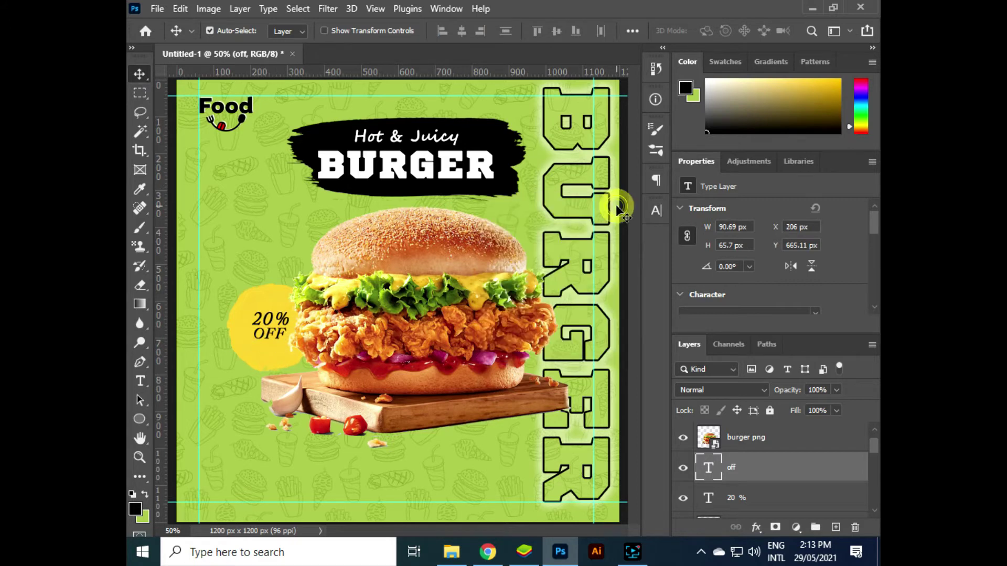
Nudge the yellow dab up slightly
{"action": "scroll", "coordinate": [325, 357], "scroll_direction": "down", "scroll_amount": 4}
{"action": "scroll", "coordinate": [325, 357], "scroll_direction": "up", "scroll_amount": 2}
{"action": "scroll", "coordinate": [282, 354], "scroll_direction": "up", "scroll_amount": 1}
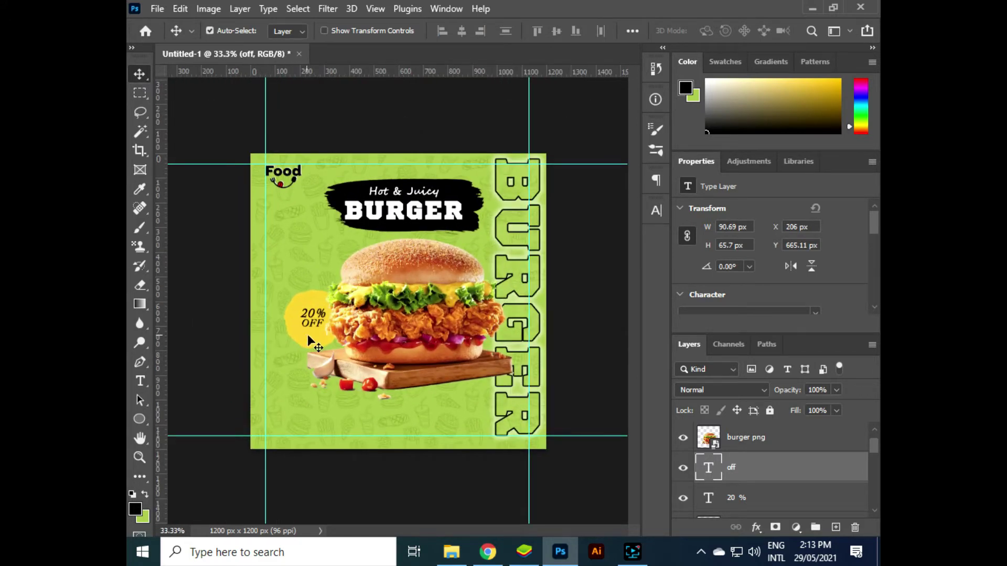
{"action": "left_click_drag", "start_coordinate": [306, 334], "coordinate": [308, 332]}
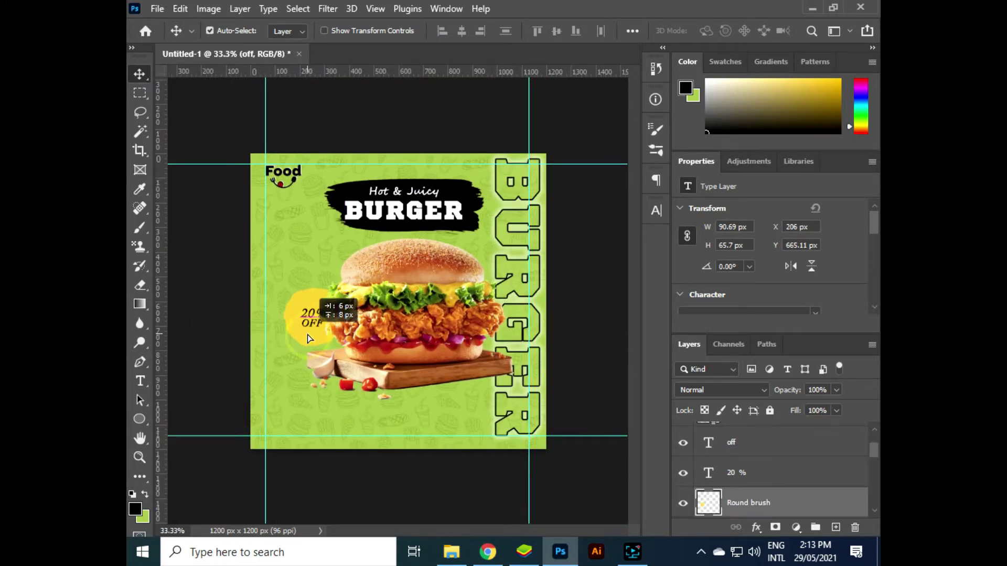
Set both the 20% and OFF text to Adobe Caslon Pro Bold Italic
{"action": "left_click", "coordinate": [656, 211]}
{"action": "left_click", "coordinate": [631, 231]}
{"action": "left_click", "coordinate": [624, 296]}
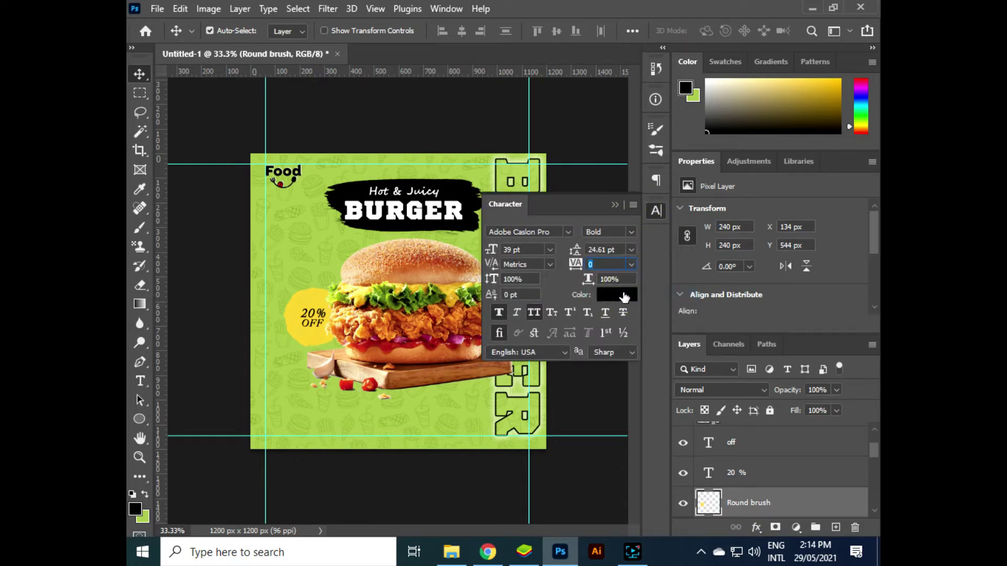
{"action": "left_click", "coordinate": [307, 326]}
{"action": "left_click", "coordinate": [631, 232]}
{"action": "left_click", "coordinate": [607, 294]}
{"action": "left_click", "coordinate": [314, 319]}
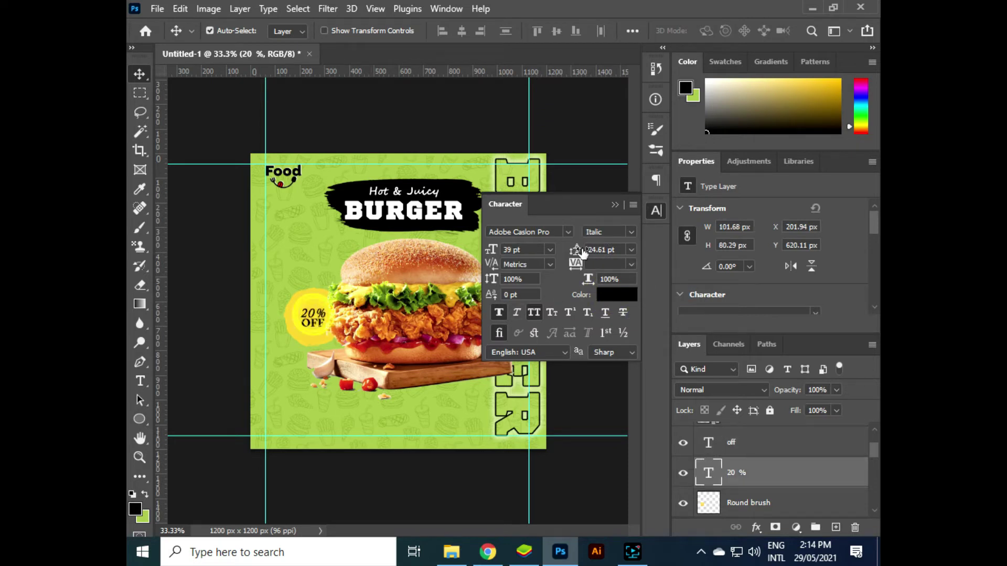
{"action": "left_click", "coordinate": [632, 232]}
{"action": "left_click", "coordinate": [600, 305]}
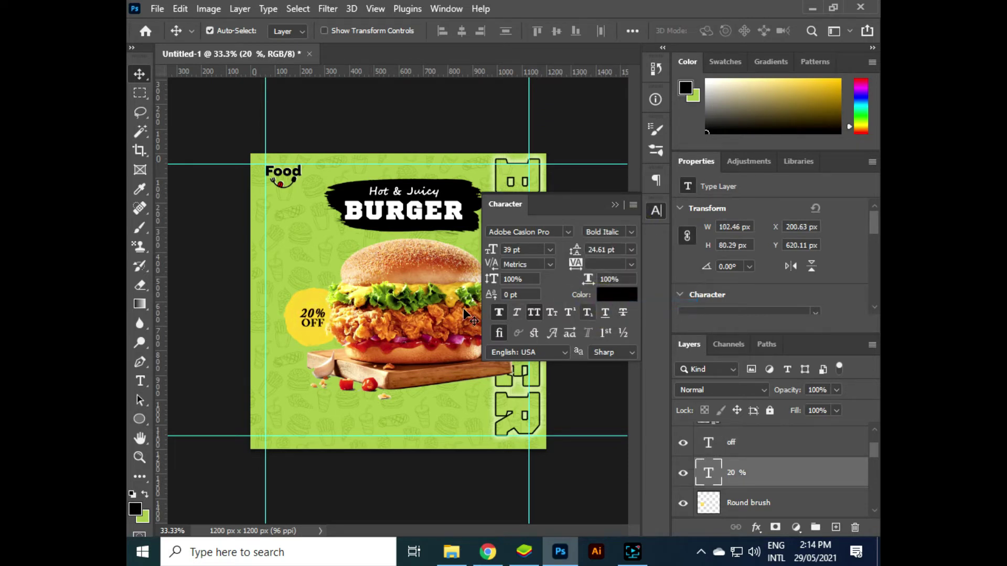
{"action": "left_click", "coordinate": [313, 323]}
{"action": "left_click", "coordinate": [631, 232]}
{"action": "left_click", "coordinate": [615, 304]}
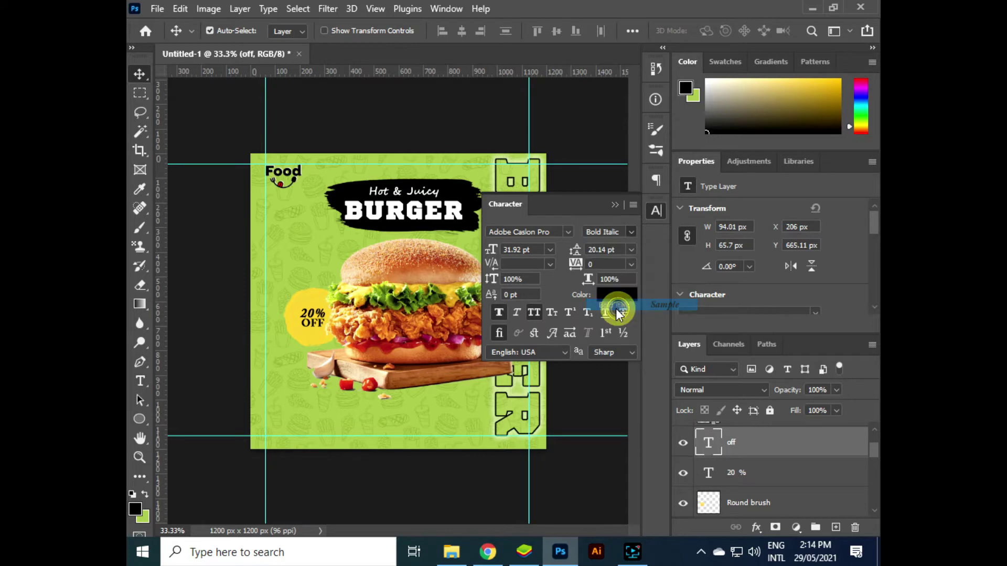
Open the Layer Style settings for the burger layer
{"action": "left_click", "coordinate": [614, 205]}
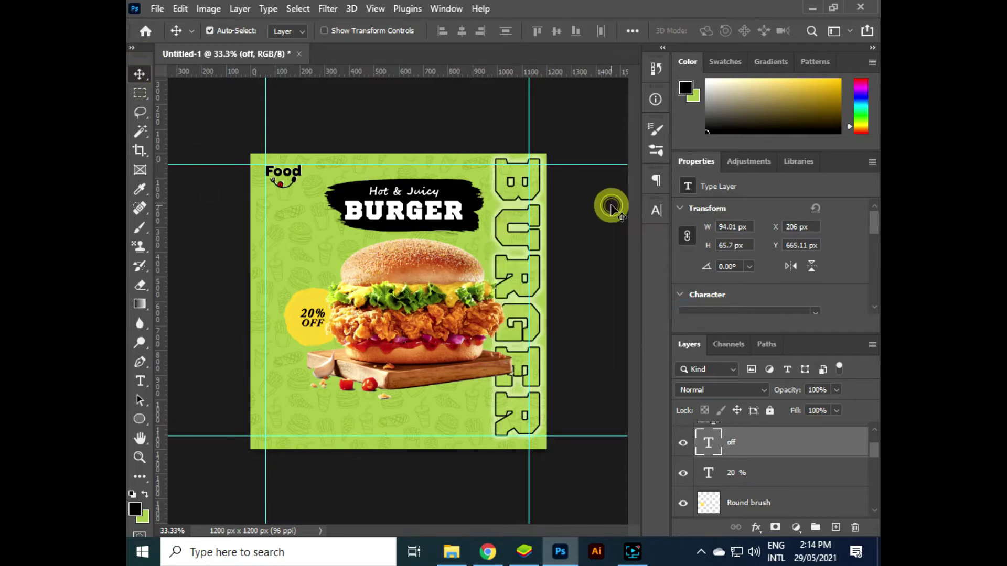
{"action": "left_click", "coordinate": [721, 439]}
{"action": "right_click", "coordinate": [722, 440]}
{"action": "left_click", "coordinate": [598, 22]}
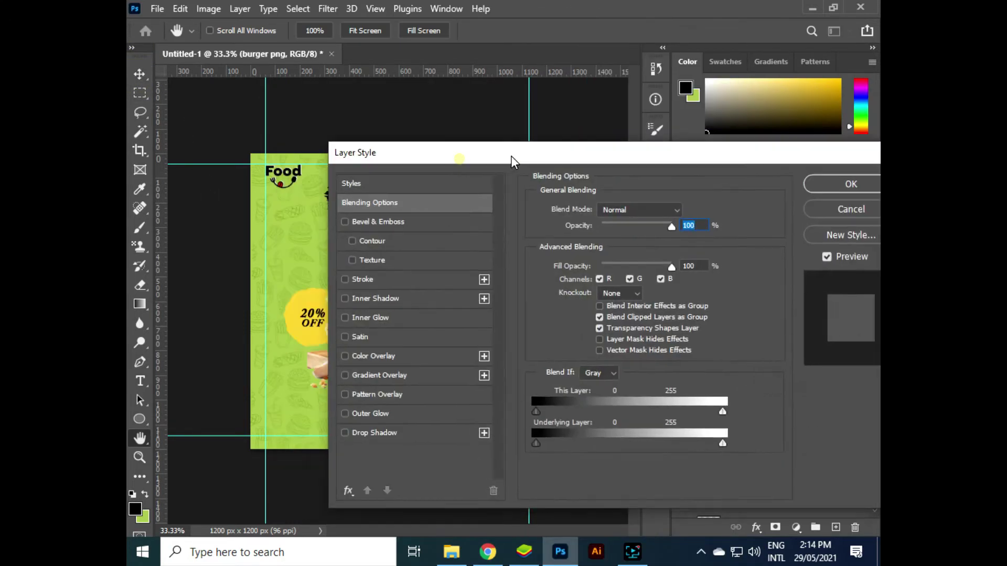
Give the burger a black 9 px Outer Glow with a second-row contour
{"action": "left_click_drag", "start_coordinate": [511, 156], "coordinate": [673, 150]}
{"action": "left_click", "coordinate": [553, 410]}
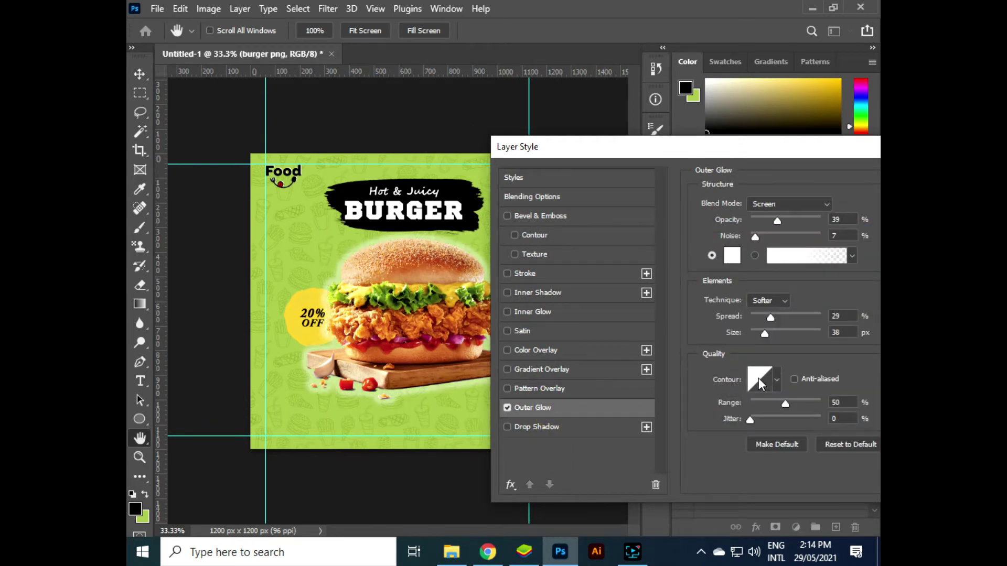
{"action": "left_click", "coordinate": [777, 380]}
{"action": "left_click", "coordinate": [735, 417]}
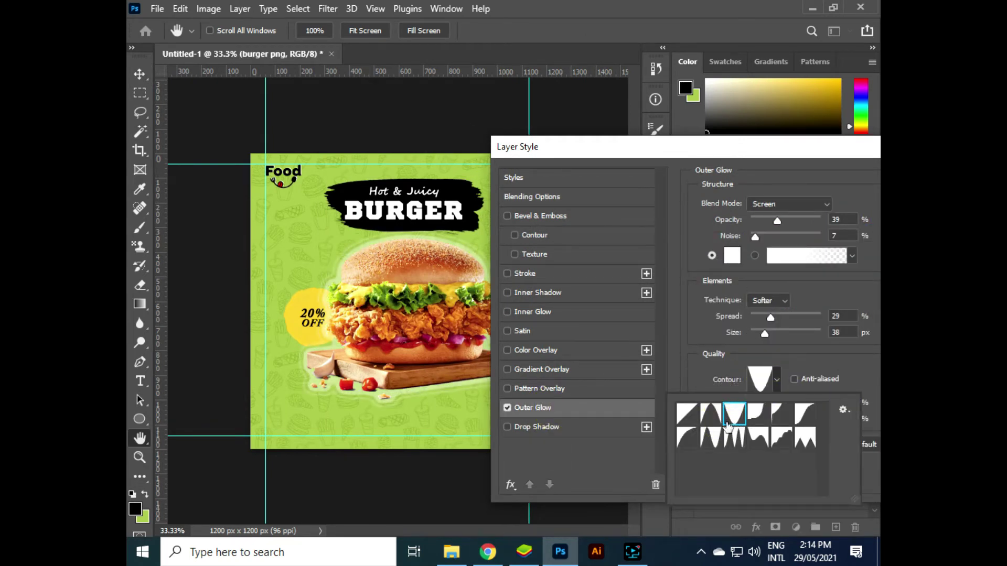
{"action": "left_click", "coordinate": [710, 415]}
{"action": "left_click", "coordinate": [758, 413]}
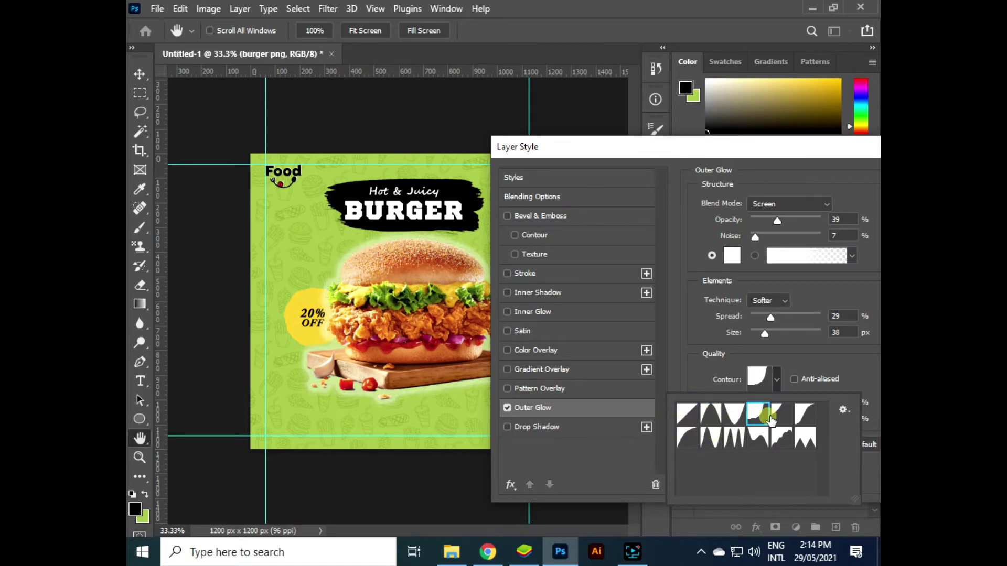
{"action": "left_click", "coordinate": [734, 438]}
{"action": "left_click", "coordinate": [756, 439]}
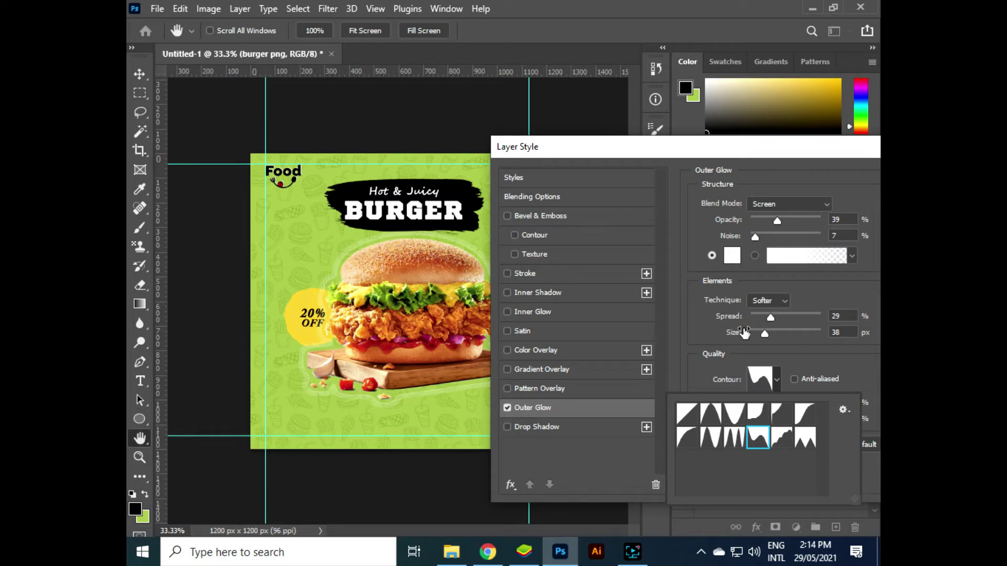
{"action": "left_click_drag", "start_coordinate": [765, 335], "coordinate": [757, 335]}
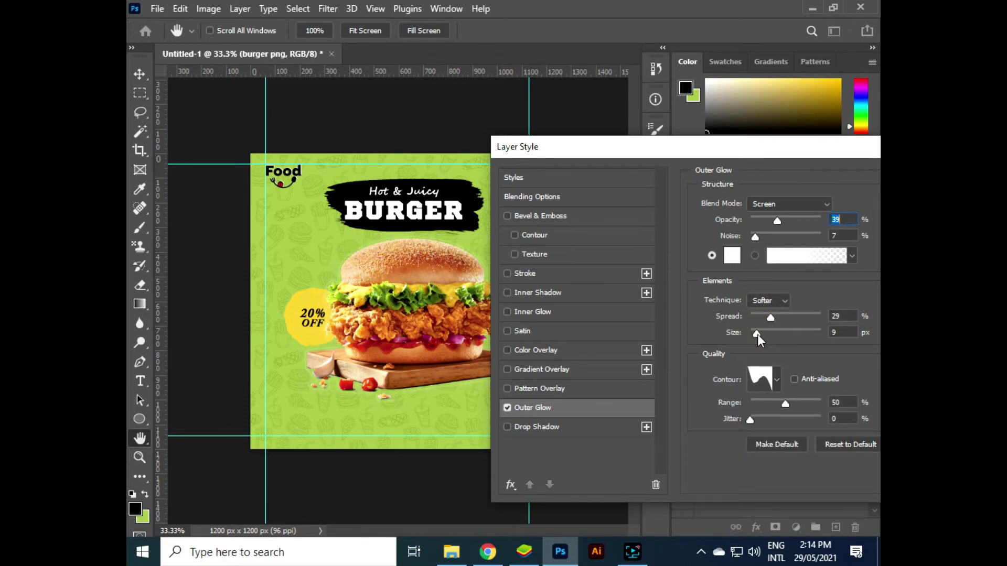
{"action": "left_click", "coordinate": [733, 256]}
{"action": "left_click", "coordinate": [491, 341]}
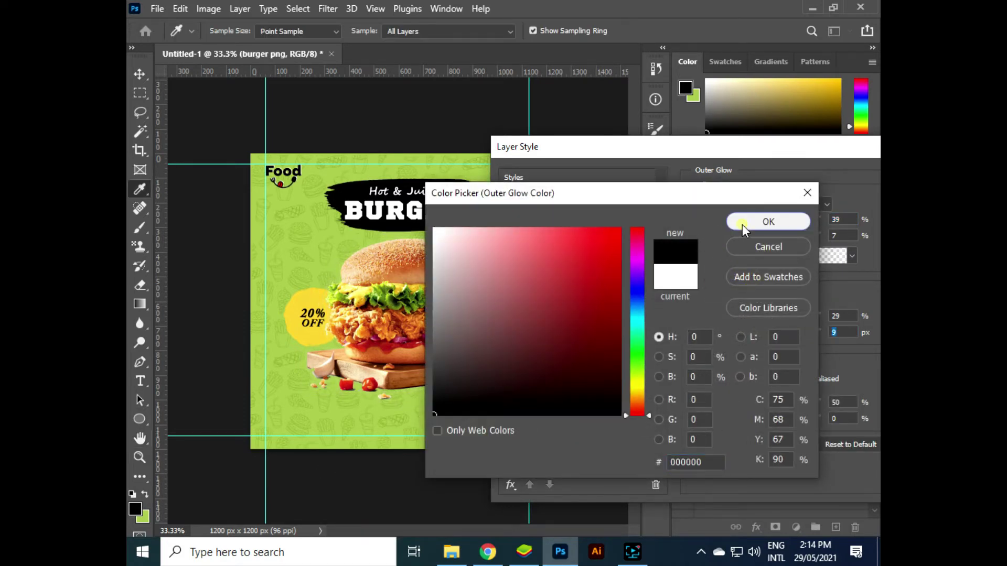
{"action": "left_click", "coordinate": [742, 224]}
Add a Drop Shadow with 14 px distance and 62 px size, then apply
{"action": "left_click", "coordinate": [530, 427]}
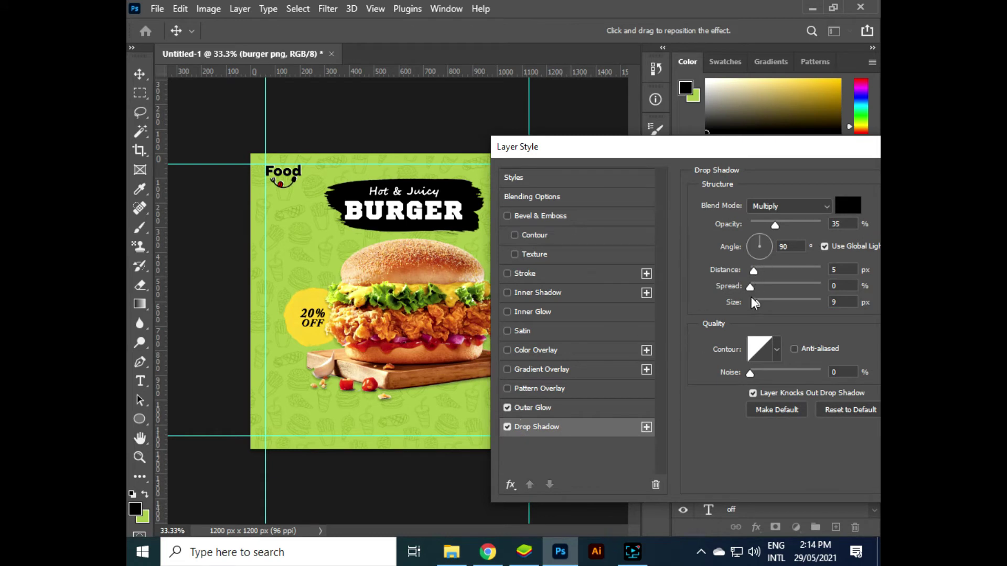
{"action": "left_click_drag", "start_coordinate": [757, 270], "coordinate": [760, 269]}
{"action": "left_click_drag", "start_coordinate": [759, 306], "coordinate": [772, 302]}
{"action": "left_click_drag", "start_coordinate": [775, 148], "coordinate": [535, 140]}
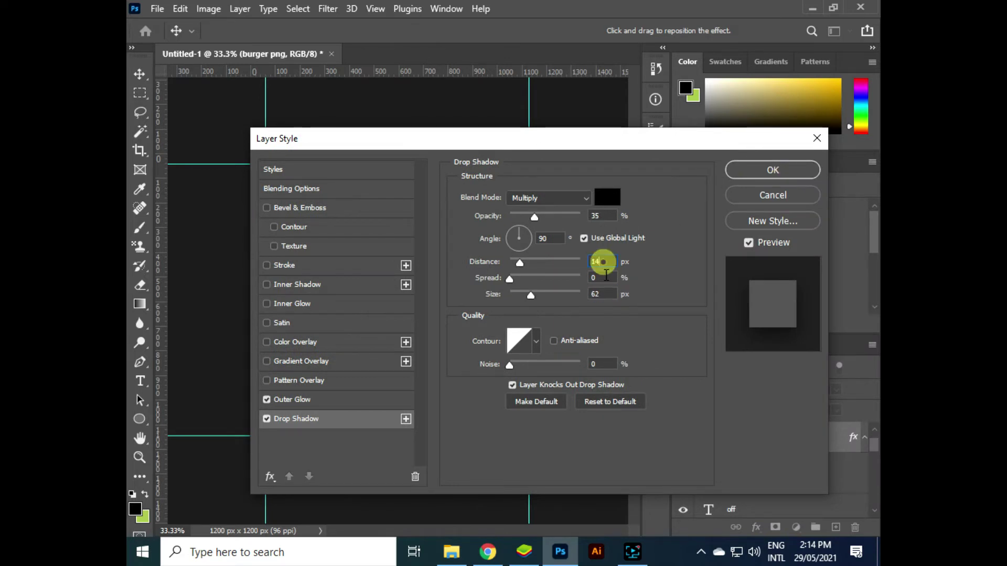
{"action": "left_click", "coordinate": [771, 170]}
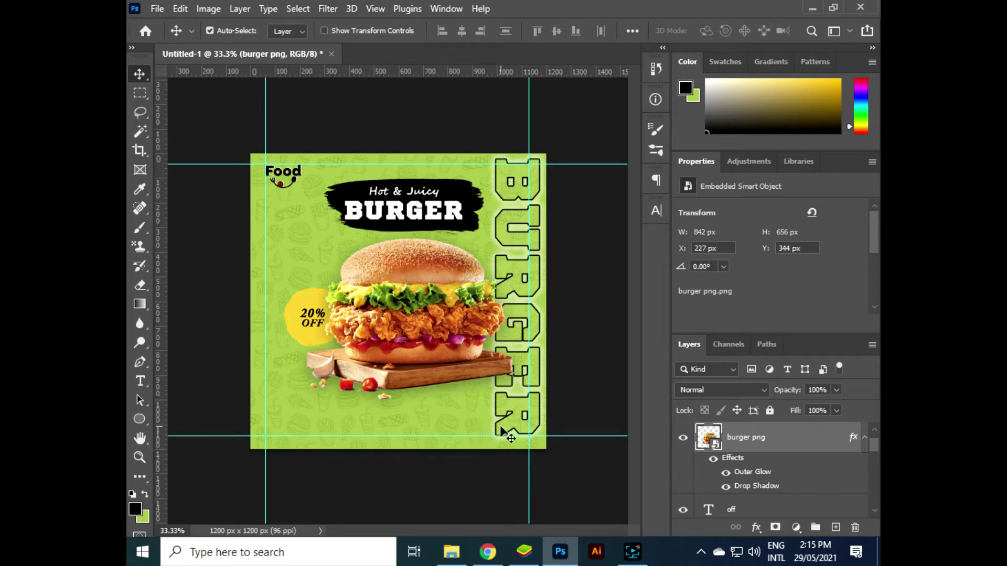
Nudge the vertical BURGER text right and stretch it to the full poster height
{"action": "left_click_drag", "start_coordinate": [501, 430], "coordinate": [513, 431]}
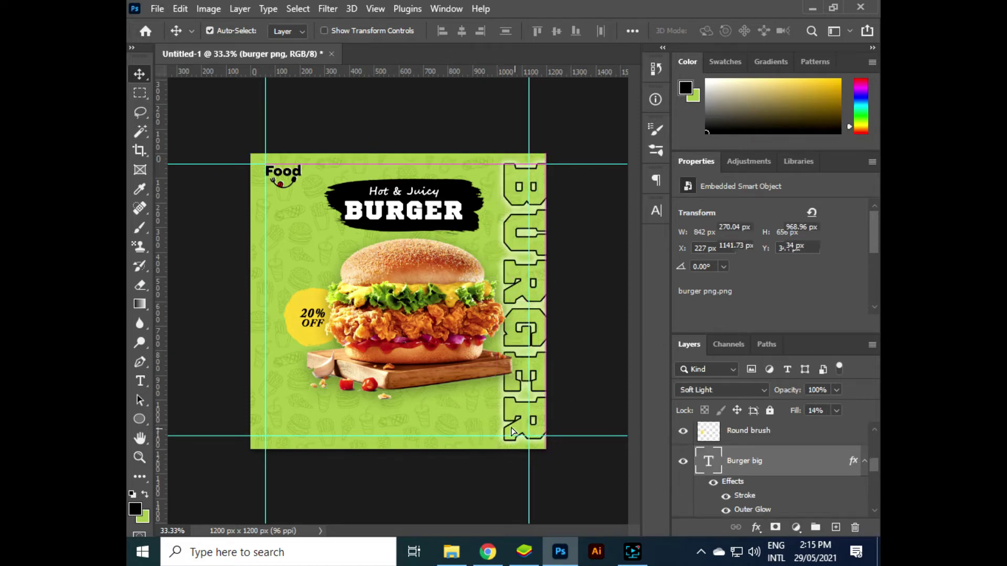
{"action": "key", "text": "ctrl+t"}
{"action": "mouse_move", "coordinate": [516, 200]}
{"action": "left_mouse_down"}
{"action": "mouse_move", "coordinate": [508, 206]}
{"action": "mouse_move", "coordinate": [516, 207]}
{"action": "left_mouse_up"}
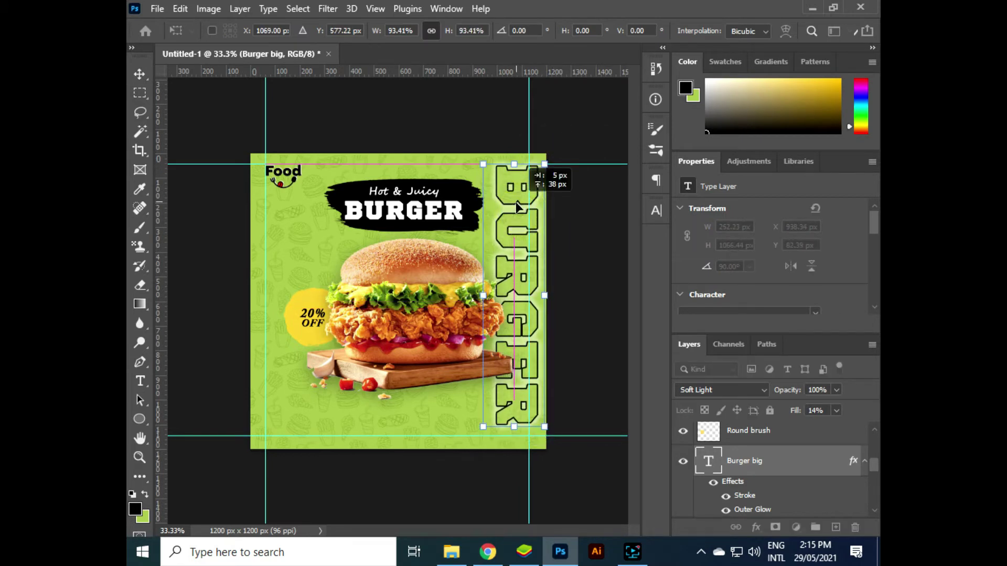
{"action": "left_click_drag", "start_coordinate": [514, 426], "coordinate": [514, 435]}
{"action": "key", "text": "Return"}
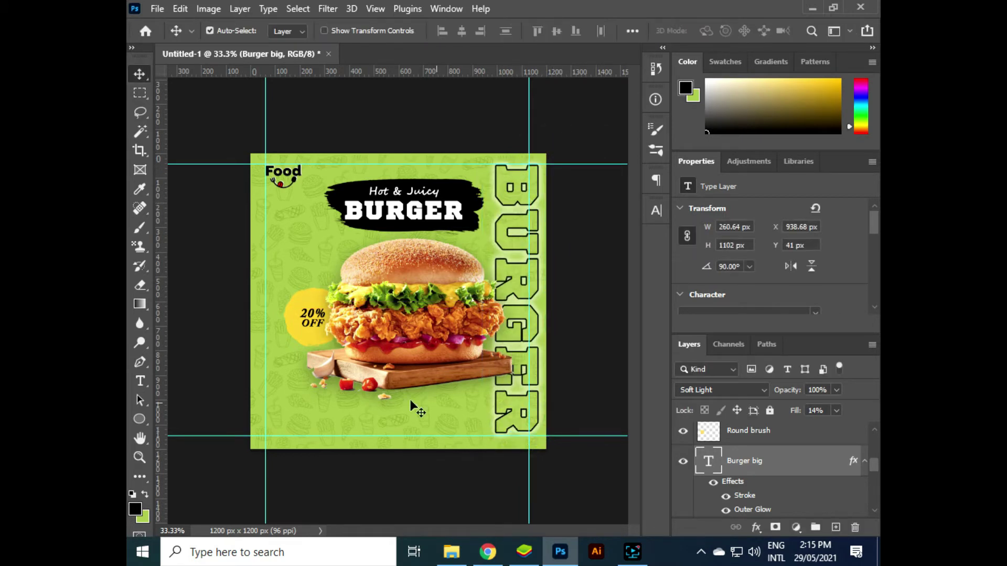
{"action": "left_click", "coordinate": [140, 381]}
{"action": "left_click", "coordinate": [367, 422]}
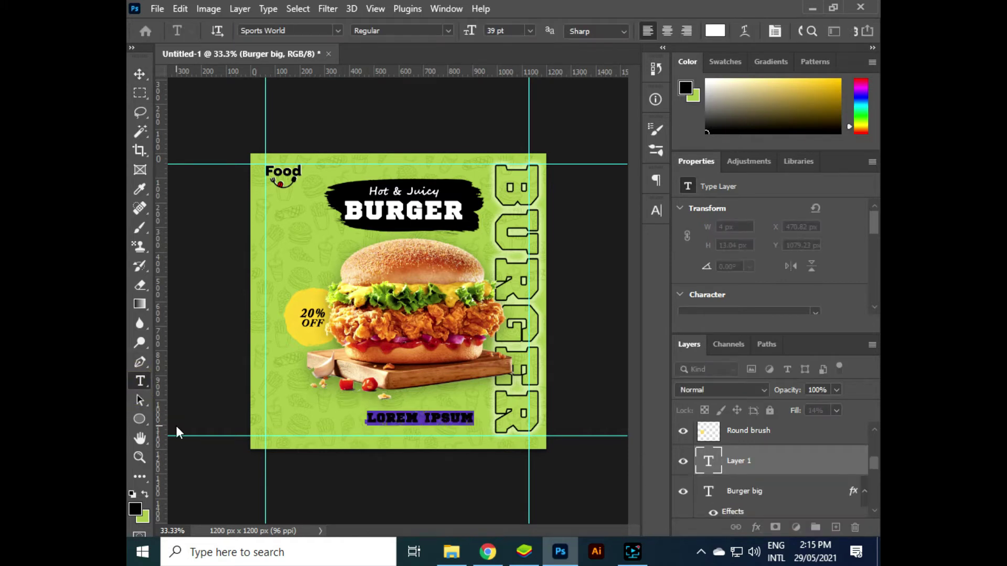
{"action": "type", "text": "www."}
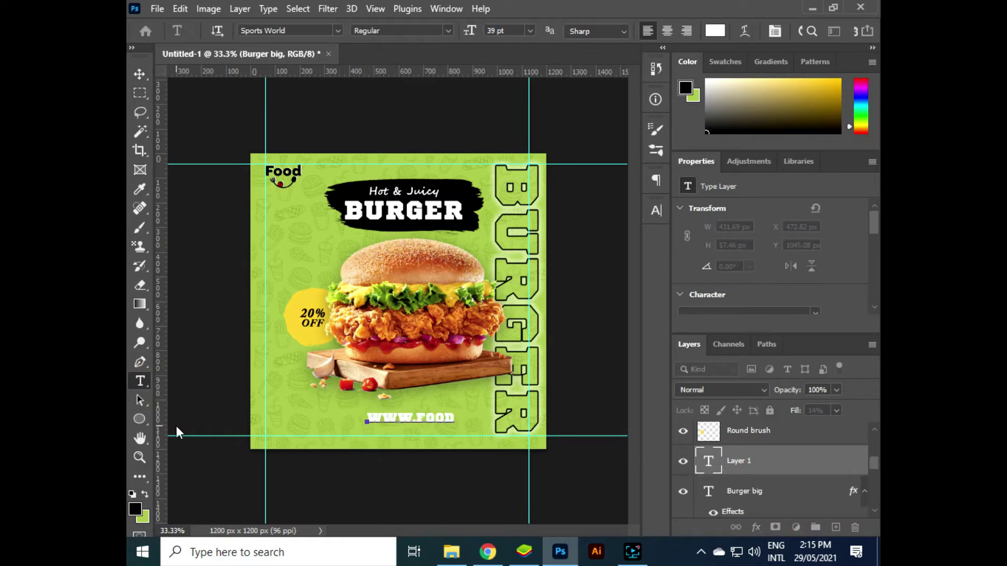
{"action": "type", "text": ".co"}
{"action": "left_click", "coordinate": [139, 75]}
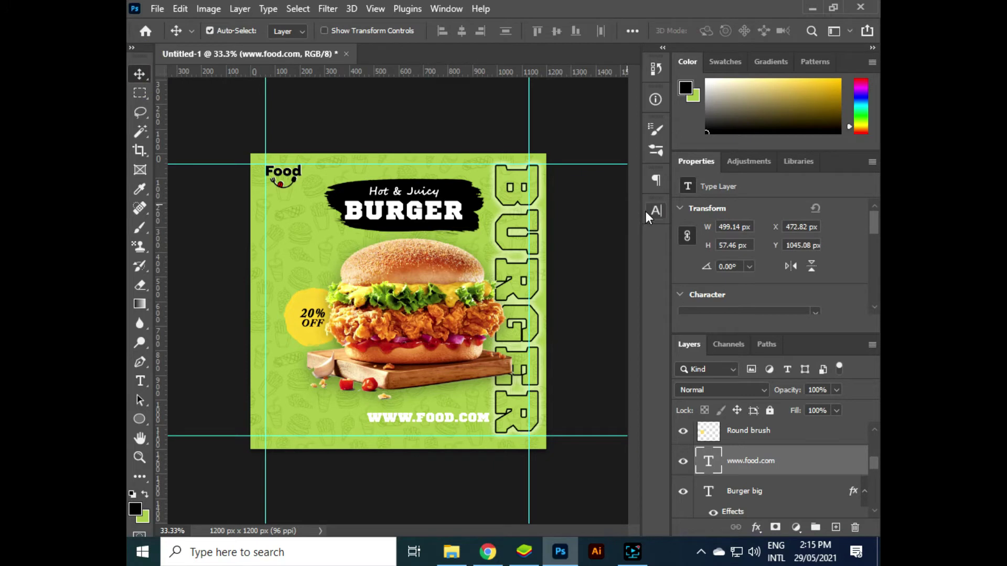
{"action": "left_click", "coordinate": [655, 211]}
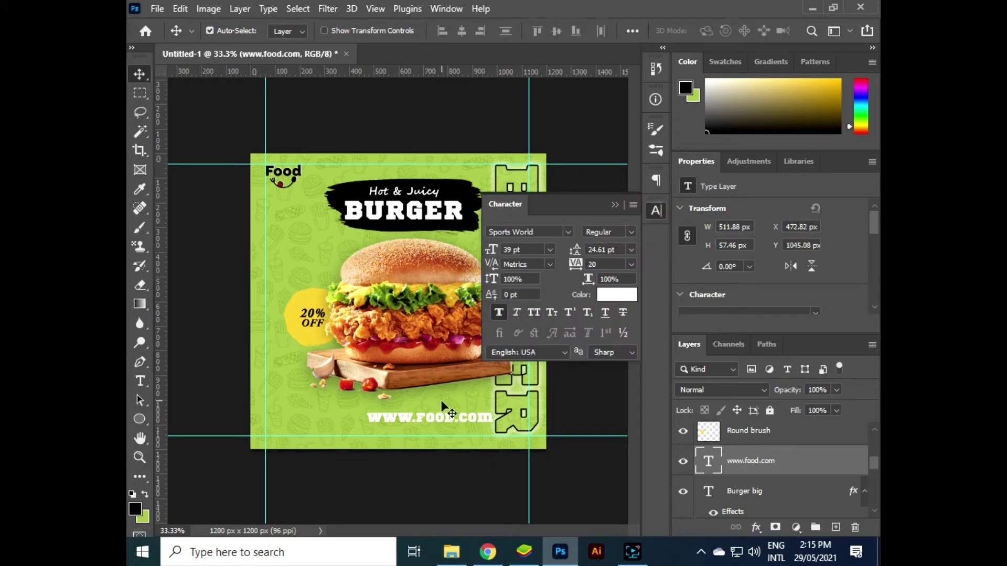
{"action": "left_click", "coordinate": [498, 313]}
{"action": "left_click", "coordinate": [529, 232]}
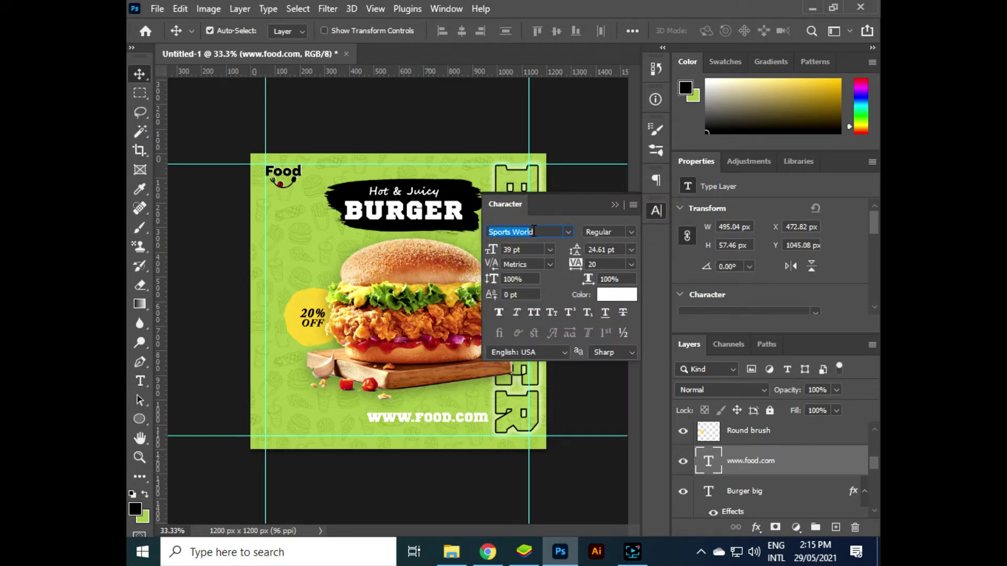
{"action": "type", "text": "md"}
{"action": "key", "text": "BackSpace"}
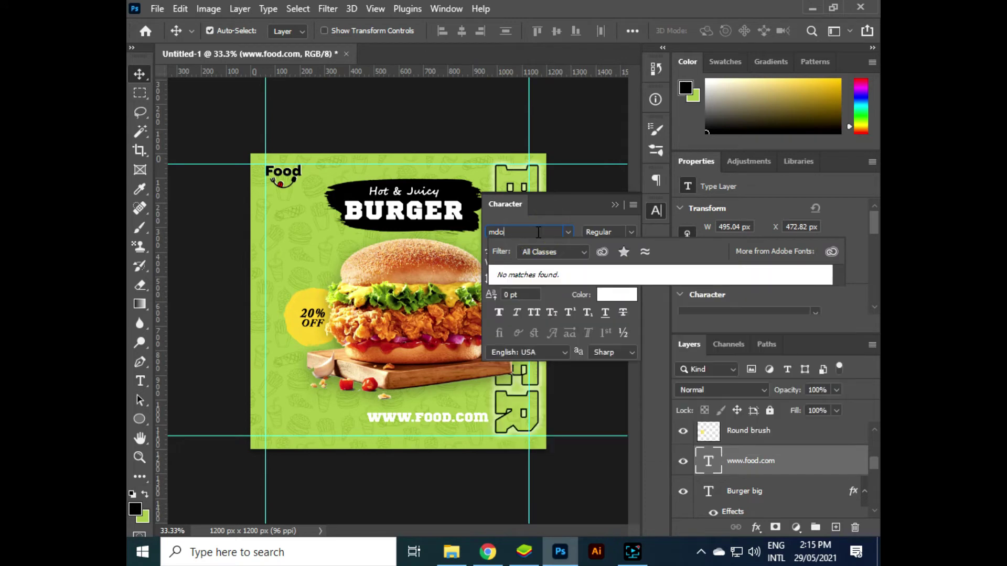
{"action": "type", "text": "on"}
{"action": "key", "text": "Return"}
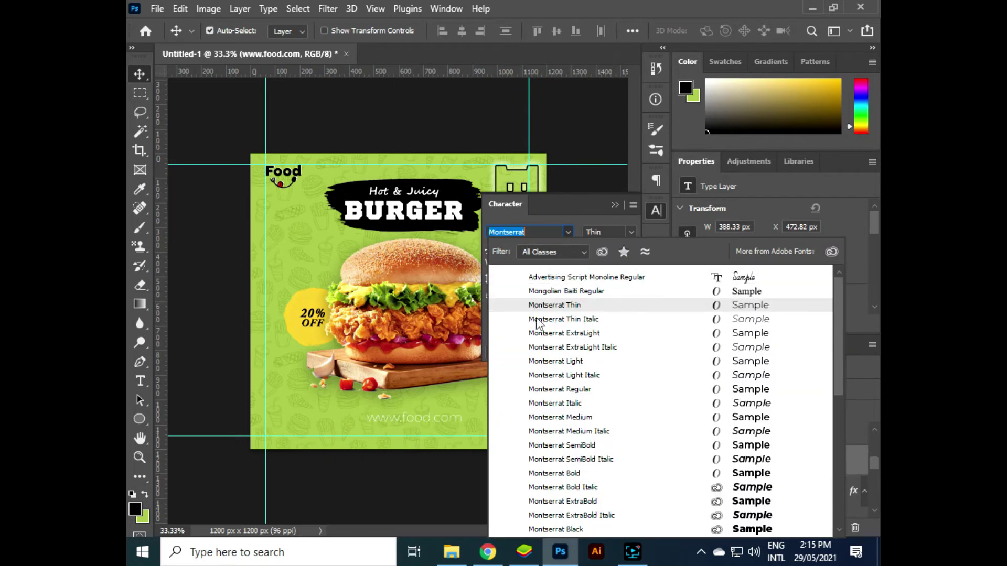
{"action": "left_click", "coordinate": [550, 417]}
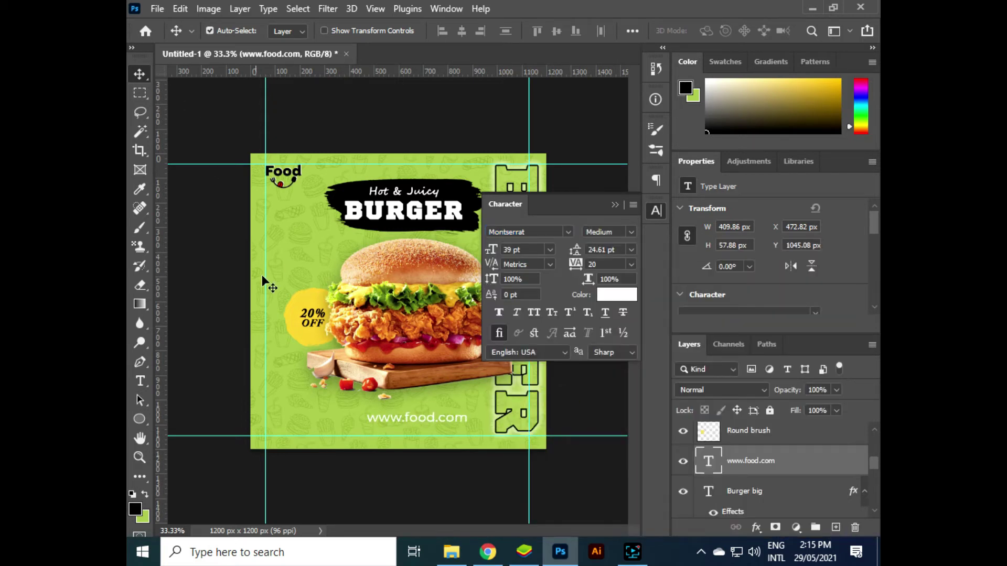
{"action": "left_click", "coordinate": [413, 423]}
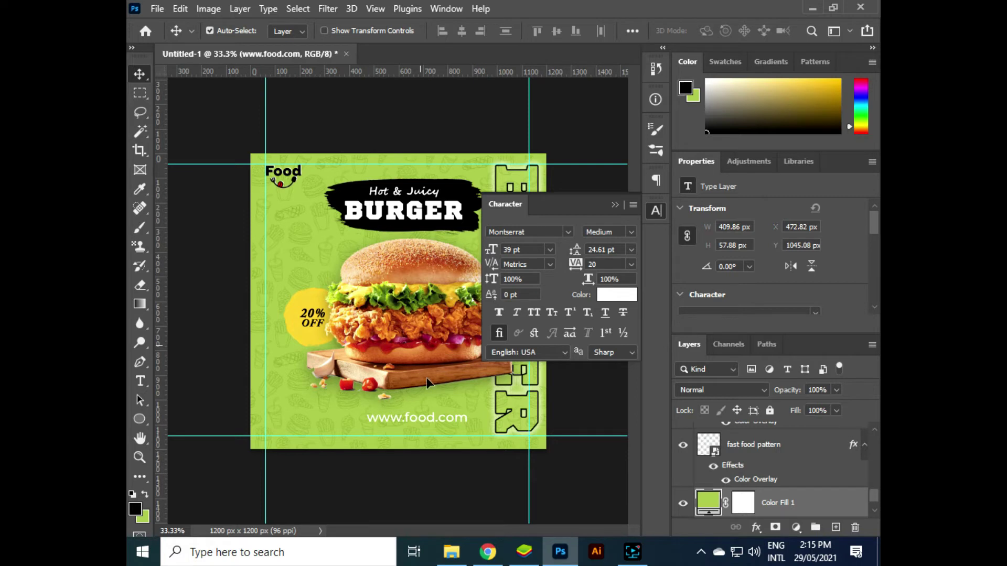
{"action": "left_click_drag", "start_coordinate": [435, 421], "coordinate": [499, 167]}
{"action": "key", "text": "ctrl+t"}
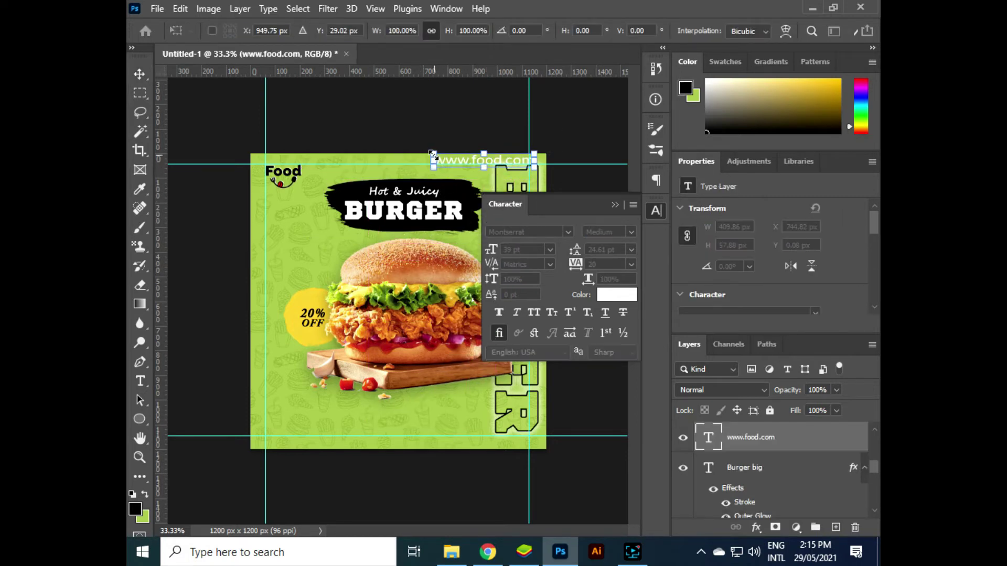
{"action": "left_click_drag", "start_coordinate": [433, 156], "coordinate": [467, 160]}
{"action": "key", "text": "Return"}
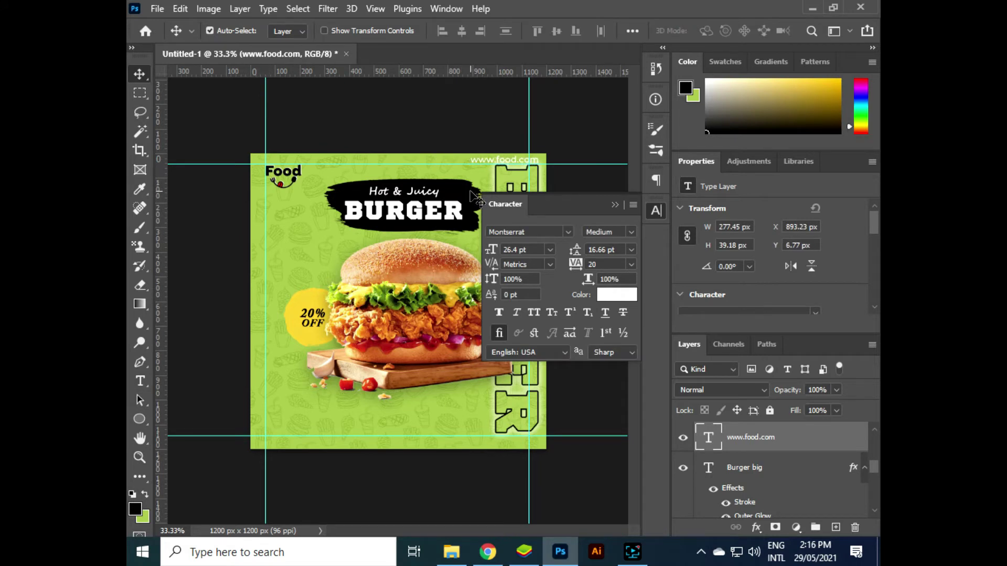
{"action": "left_click", "coordinate": [632, 232]}
{"action": "left_click", "coordinate": [624, 386]}
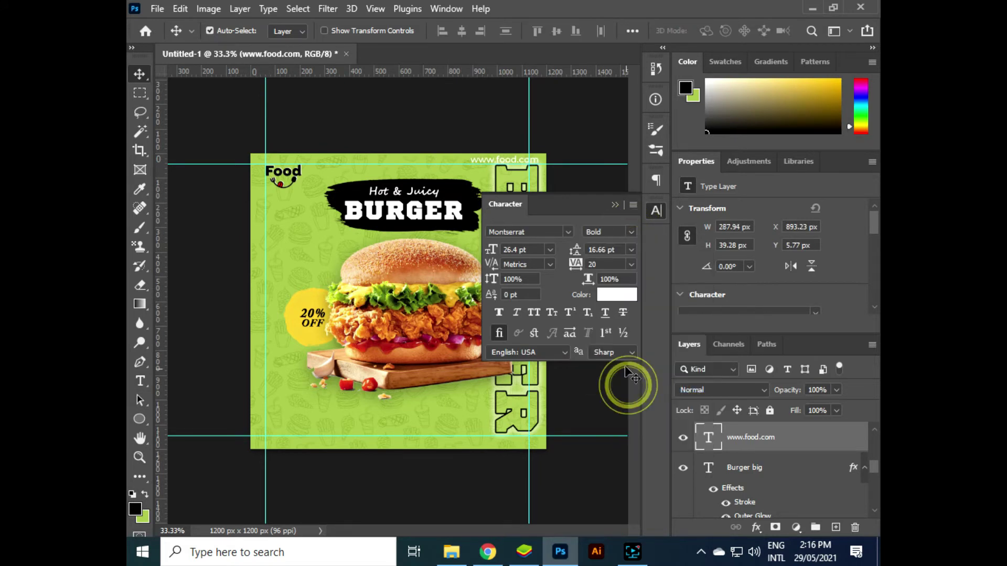
{"action": "left_click", "coordinate": [633, 233]}
{"action": "left_click", "coordinate": [627, 375]}
{"action": "left_click", "coordinate": [631, 232]}
{"action": "left_click", "coordinate": [624, 365]}
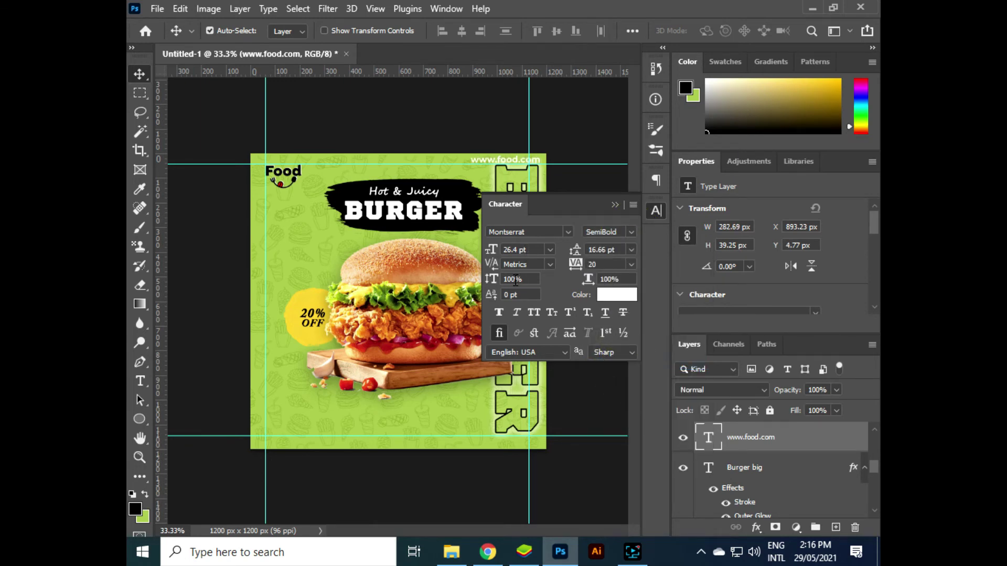
{"action": "left_click", "coordinate": [510, 377]}
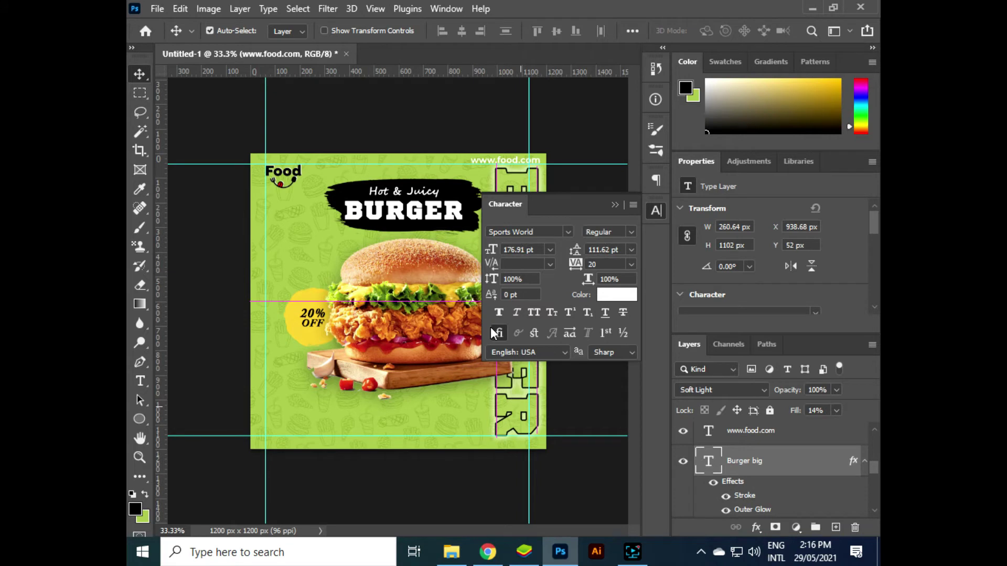
{"action": "left_click", "coordinate": [507, 163]}
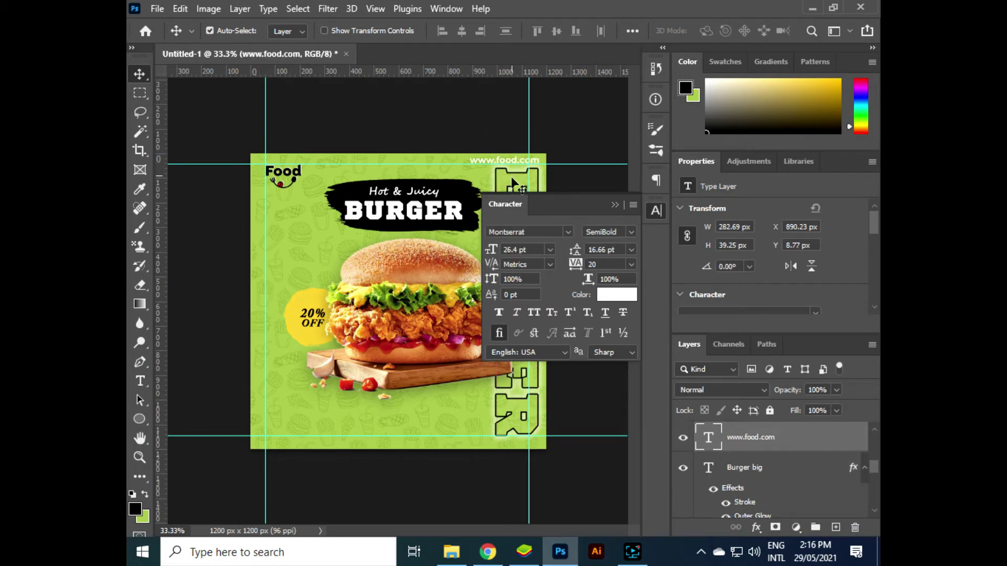
{"action": "left_click", "coordinate": [615, 205]}
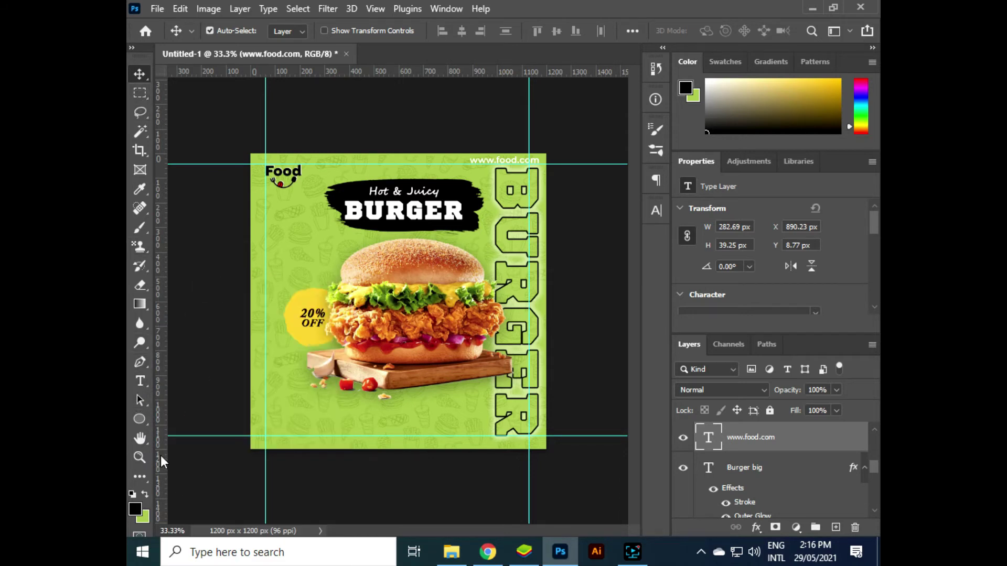
{"action": "right_click", "coordinate": [140, 419]}
{"action": "left_click", "coordinate": [215, 443]}
Draw a rounded rectangle near the bottom and sample the badge's yellow as foreground colour
{"action": "key", "text": "shift+u"}
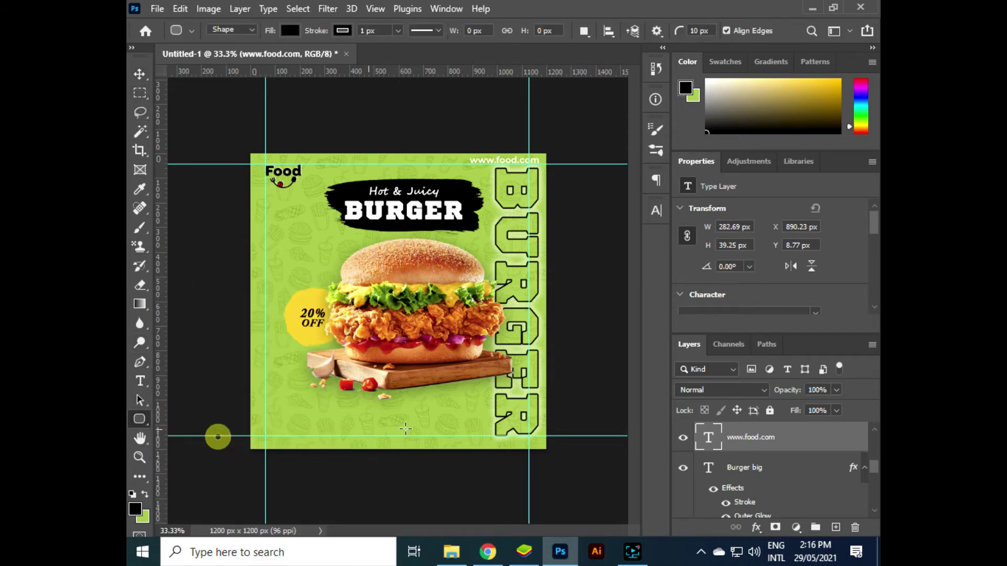
{"action": "mouse_move", "coordinate": [429, 416]}
{"action": "left_mouse_down"}
{"action": "mouse_move", "coordinate": [492, 430]}
{"action": "mouse_move", "coordinate": [481, 430]}
{"action": "left_mouse_up"}
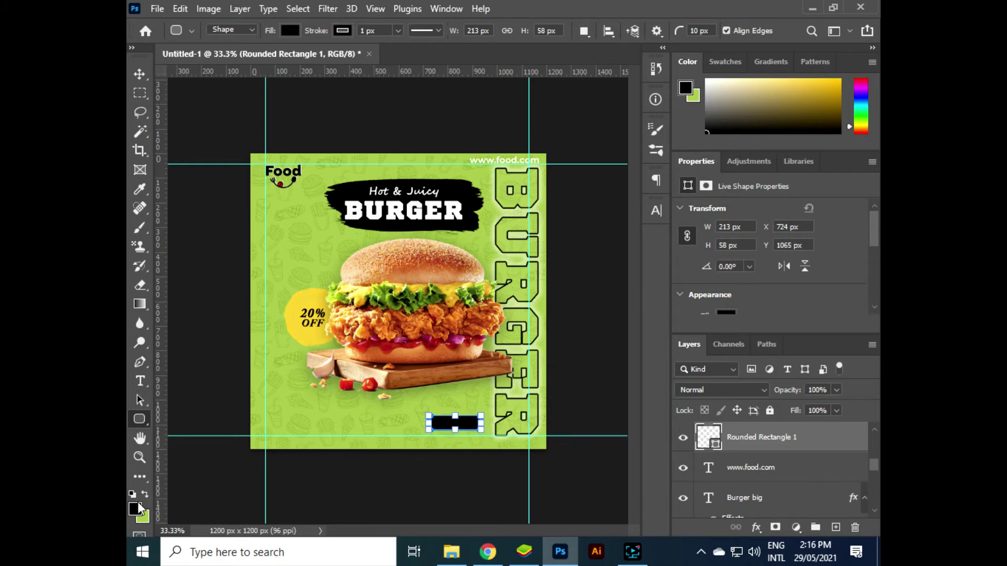
{"action": "left_click", "coordinate": [135, 509]}
{"action": "left_click", "coordinate": [308, 298]}
{"action": "left_click", "coordinate": [767, 219]}
Shift the button shape right and fill it with yellow sampled from the 20% badge
{"action": "left_click", "coordinate": [140, 73]}
{"action": "left_click_drag", "start_coordinate": [453, 428], "coordinate": [458, 429]}
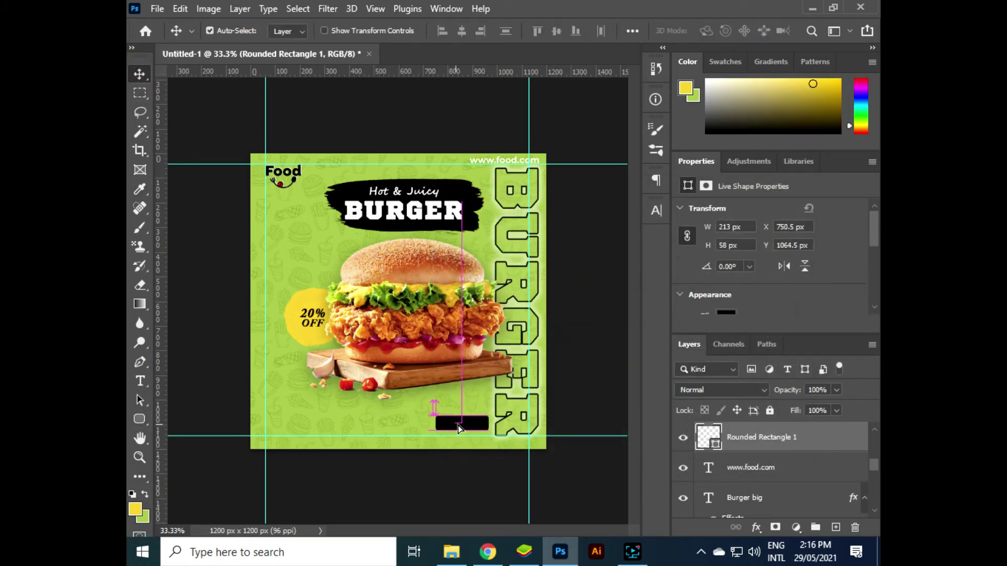
{"action": "double_click", "coordinate": [701, 435]}
{"action": "left_click", "coordinate": [686, 88]}
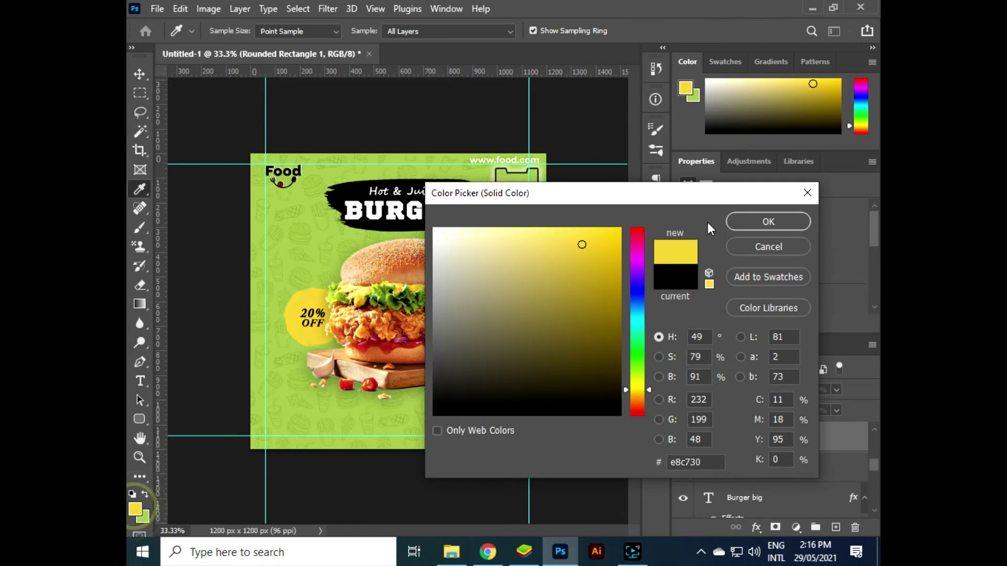
{"action": "left_click", "coordinate": [769, 221]}
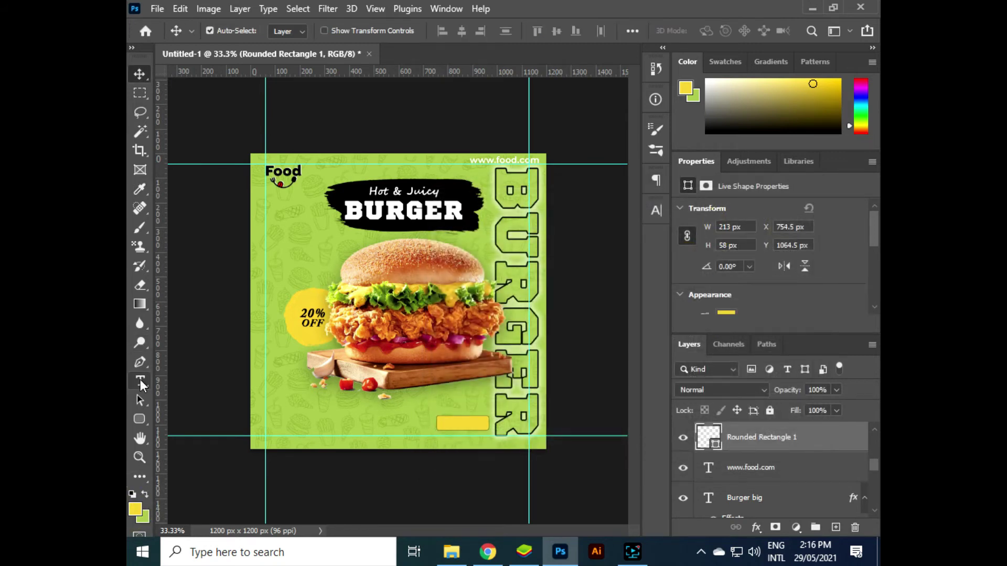
Start a new text line reading 'Ord' on the button
{"action": "left_click", "coordinate": [141, 383]}
{"action": "left_click", "coordinate": [331, 419]}
{"action": "type", "text": "Ord"}
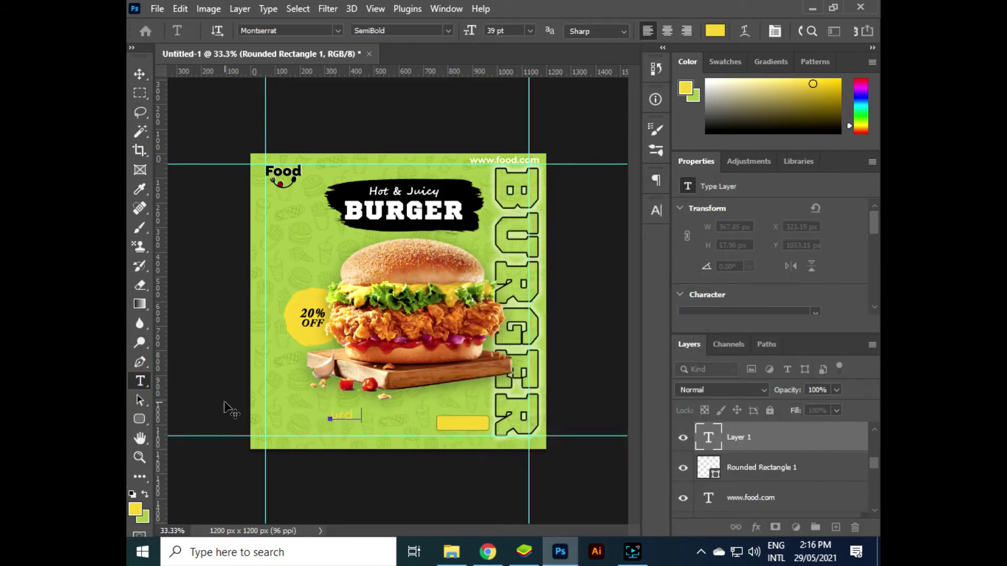
Finish the 'Order Now' text in Montserrat with a capitalised first letter
{"action": "left_click", "coordinate": [139, 74]}
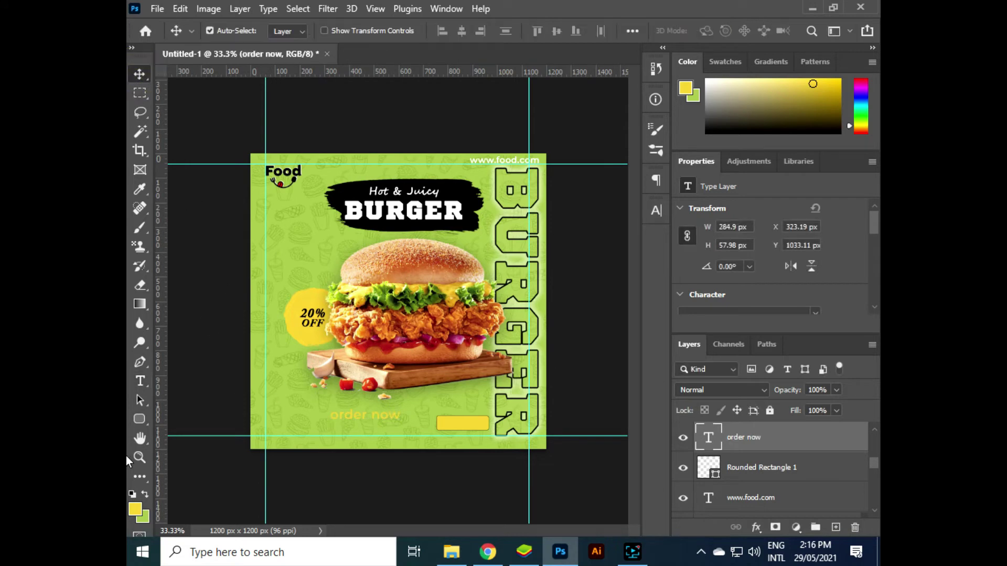
{"action": "left_click", "coordinate": [141, 382]}
{"action": "left_click_drag", "start_coordinate": [329, 416], "coordinate": [339, 416]}
{"action": "left_click", "coordinate": [656, 211]}
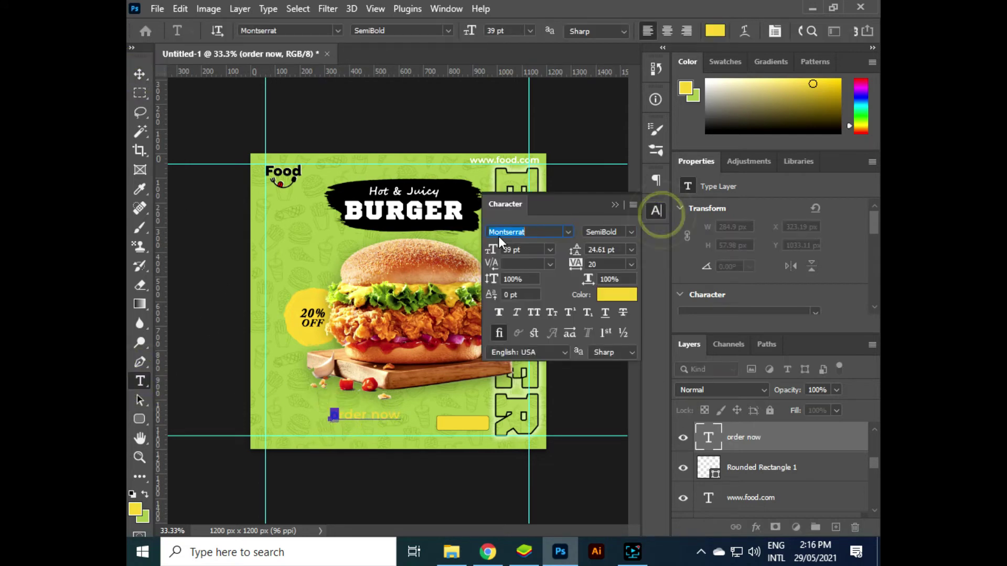
{"action": "key", "text": "Return"}
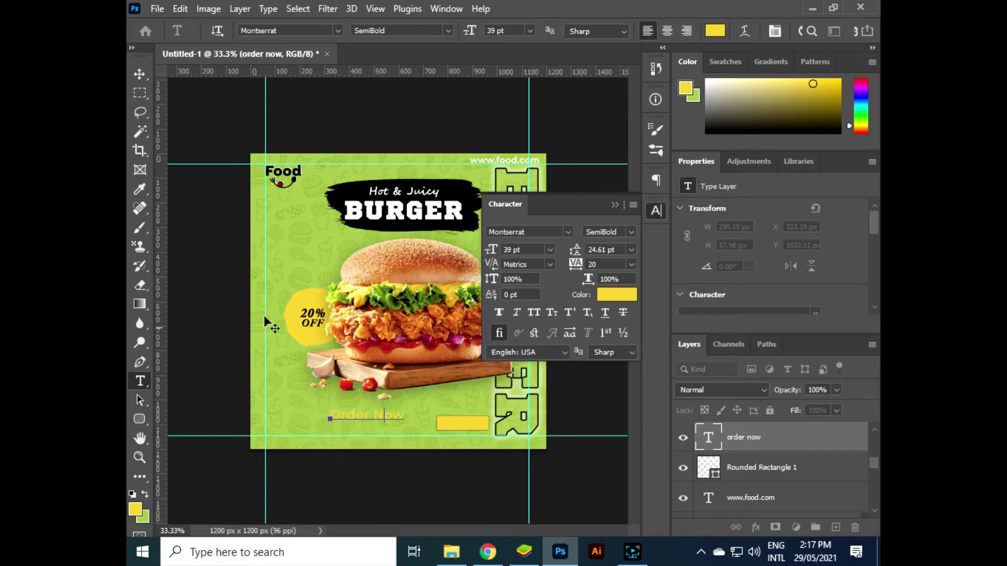
{"action": "left_click", "coordinate": [138, 74]}
Colour 'Order Now' black (000000) and scale it to fit on the yellow bar
{"action": "left_click", "coordinate": [617, 295]}
{"action": "type", "text": "000000"}
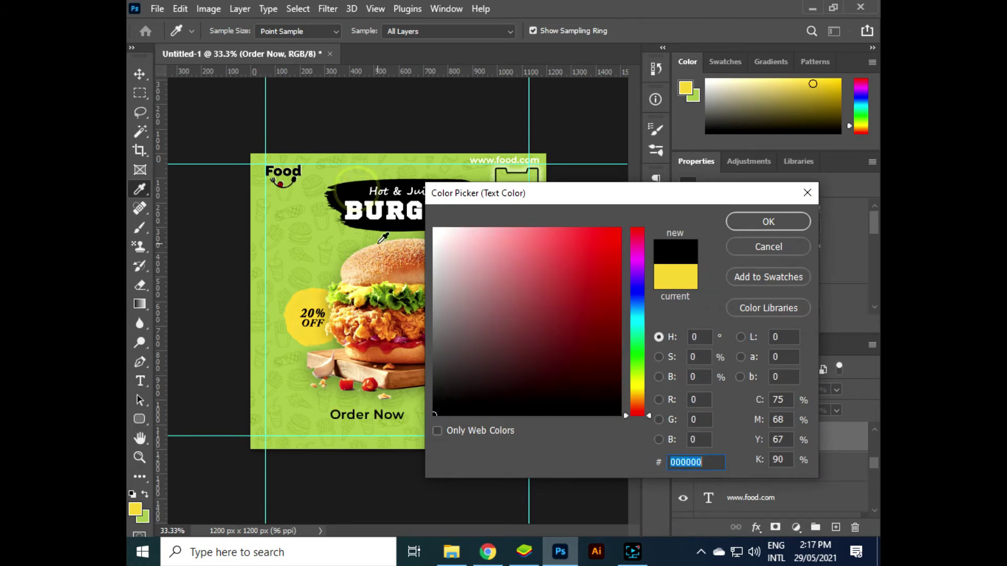
{"action": "left_click", "coordinate": [751, 223]}
{"action": "left_click_drag", "start_coordinate": [365, 420], "coordinate": [439, 429]}
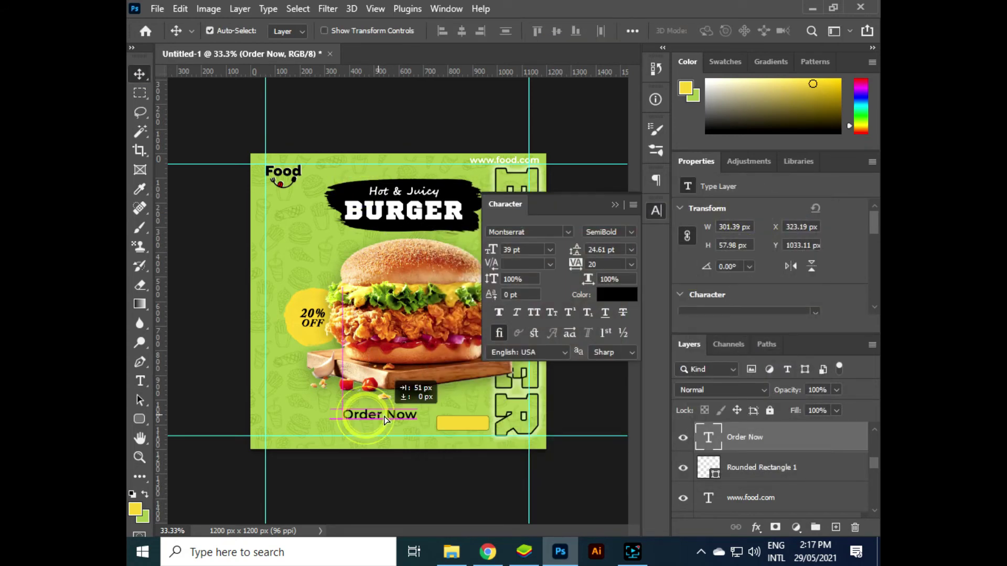
{"action": "key", "text": "ctrl+t"}
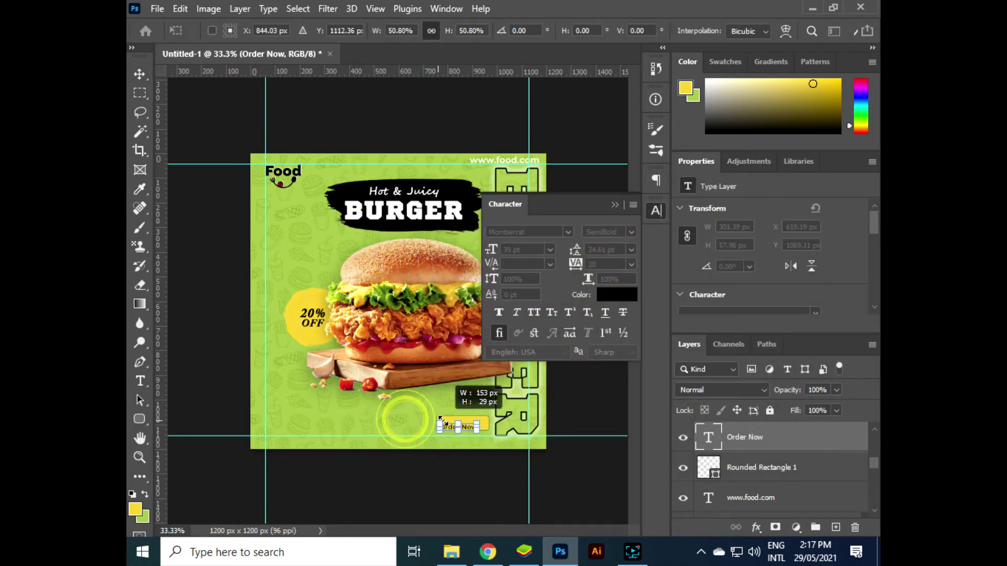
{"action": "left_click_drag", "start_coordinate": [407, 420], "coordinate": [439, 423]}
{"action": "key", "text": "Return"}
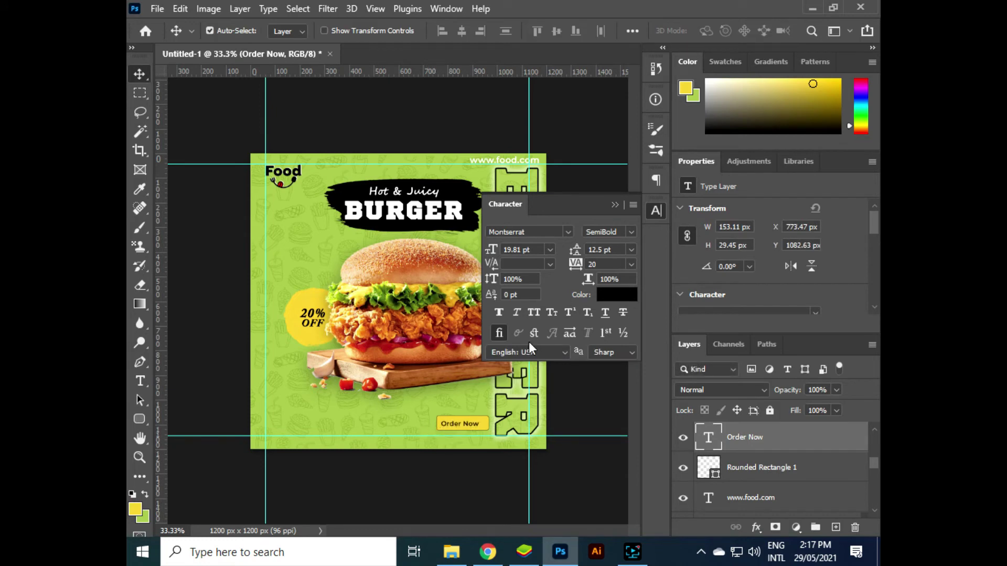
Make the Order Now text faux bold and white
{"action": "left_click", "coordinate": [499, 312]}
{"action": "left_click", "coordinate": [619, 295]}
{"action": "left_click_drag", "start_coordinate": [479, 254], "coordinate": [439, 233]}
{"action": "left_click", "coordinate": [766, 221]}
Fill the button rectangle with black (000000)
{"action": "left_click", "coordinate": [485, 421]}
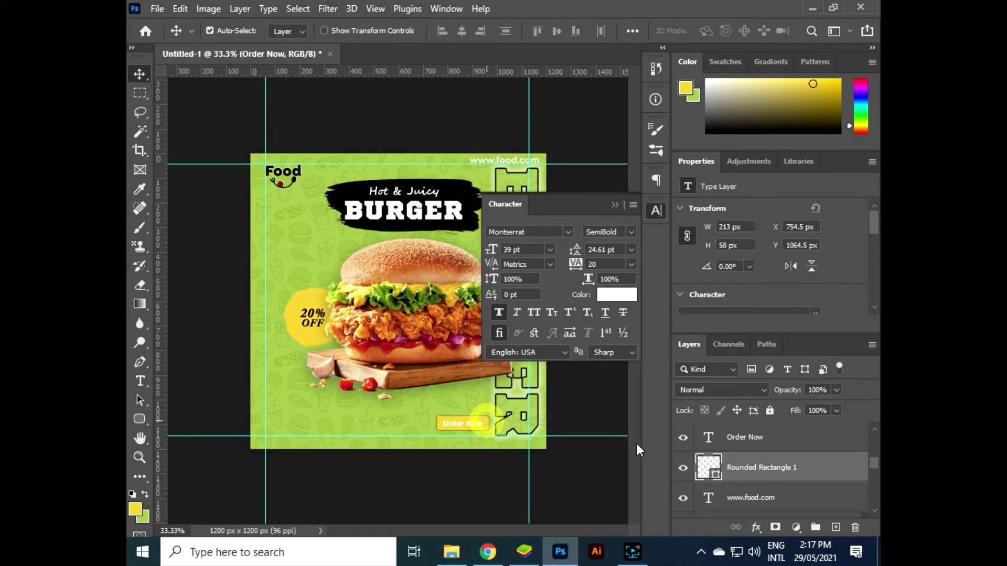
{"action": "left_click", "coordinate": [726, 312]}
{"action": "left_click", "coordinate": [697, 461]}
{"action": "type", "text": "000000"}
{"action": "left_click", "coordinate": [766, 220]}
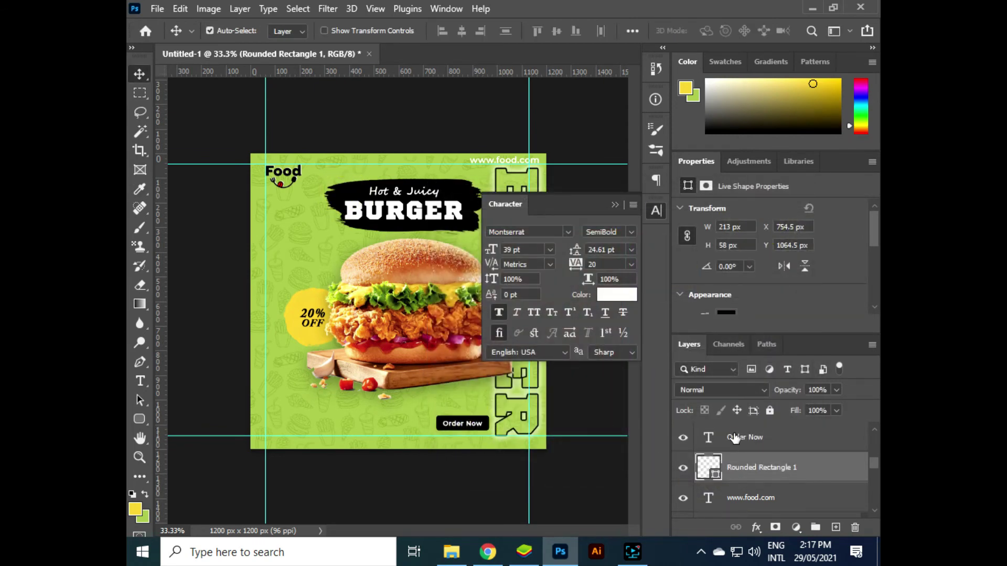
Set the Order Now text to 22 pt and collapse the Character panel
{"action": "left_click", "coordinate": [477, 428]}
{"action": "left_click", "coordinate": [531, 254]}
{"action": "type", "text": "20"}
{"action": "key", "text": "Return"}
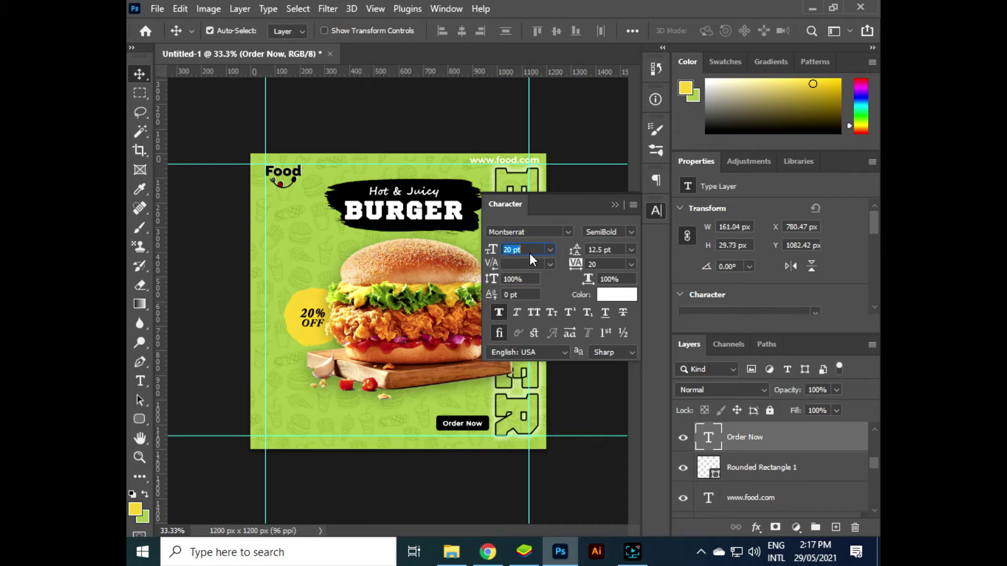
{"action": "type", "text": "22"}
{"action": "left_click", "coordinate": [451, 429]}
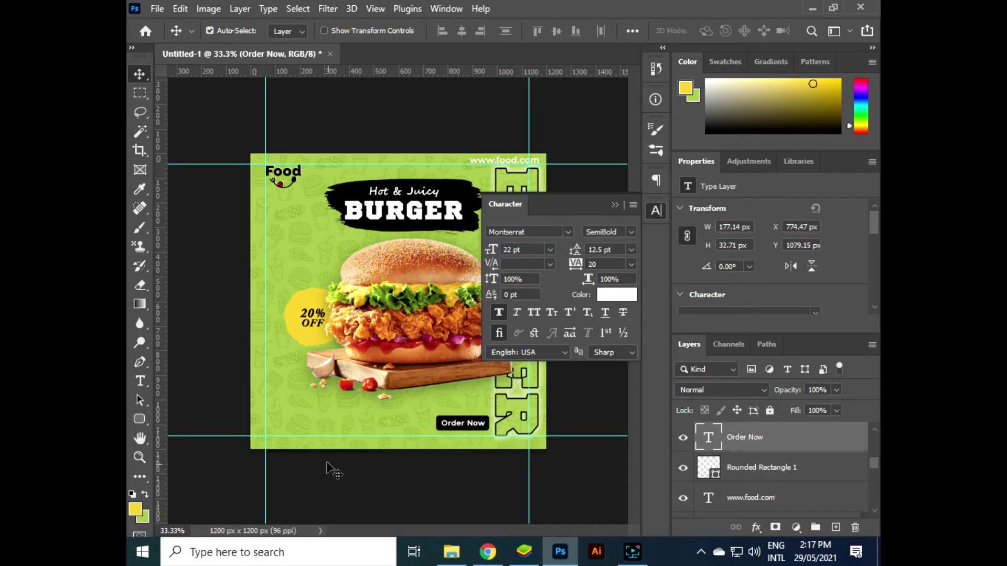
{"action": "left_click", "coordinate": [615, 204]}
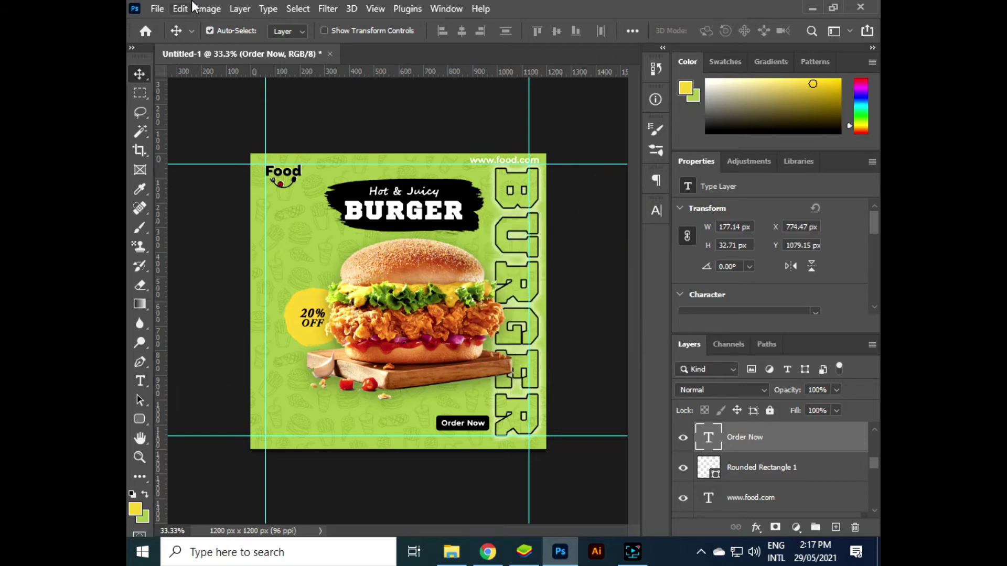
Place the call icon image embedded, shrink it and move it below Order Now
{"action": "left_click", "coordinate": [158, 9]}
{"action": "left_click", "coordinate": [190, 297]}
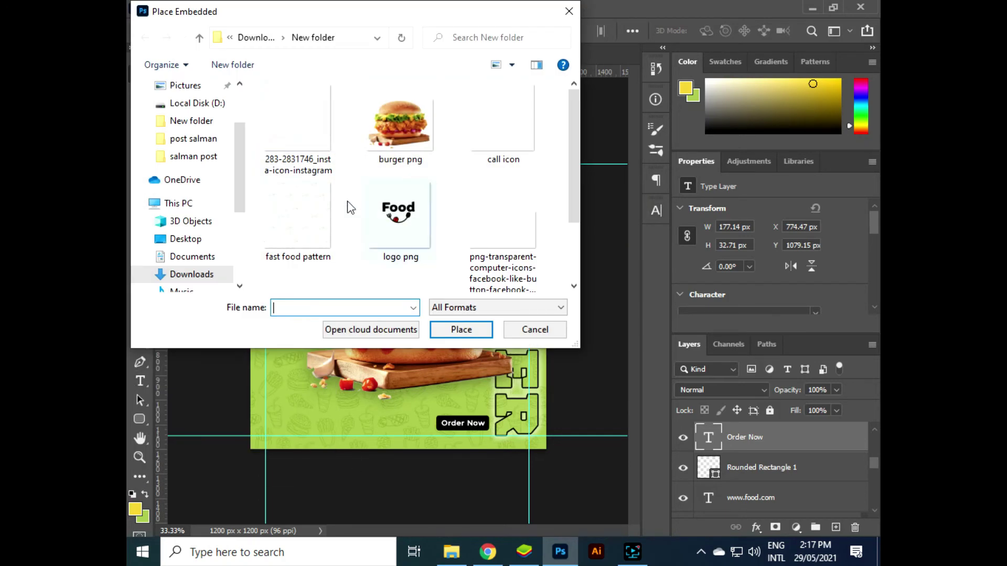
{"action": "double_click", "coordinate": [499, 152]}
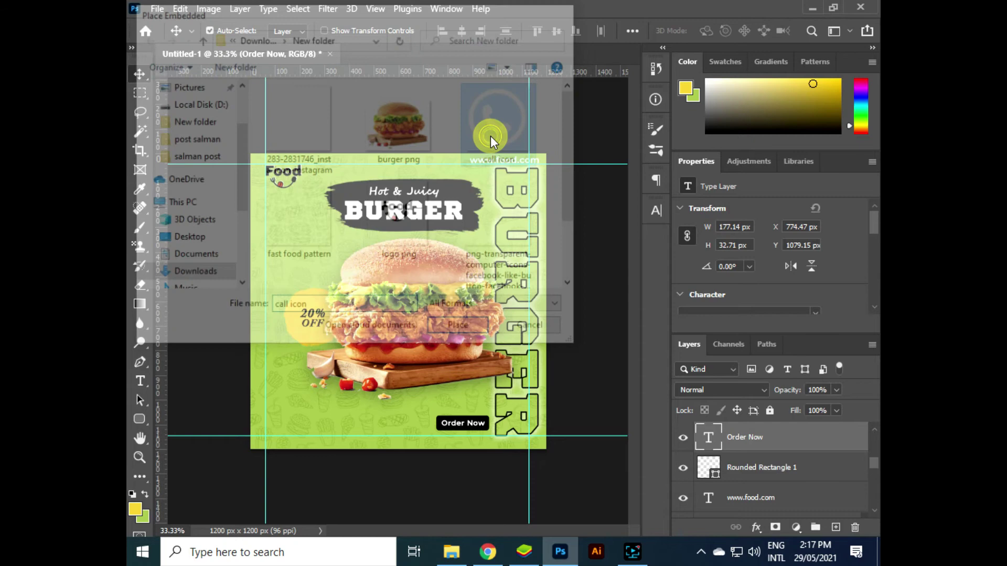
{"action": "left_click_drag", "start_coordinate": [258, 154], "coordinate": [521, 431]}
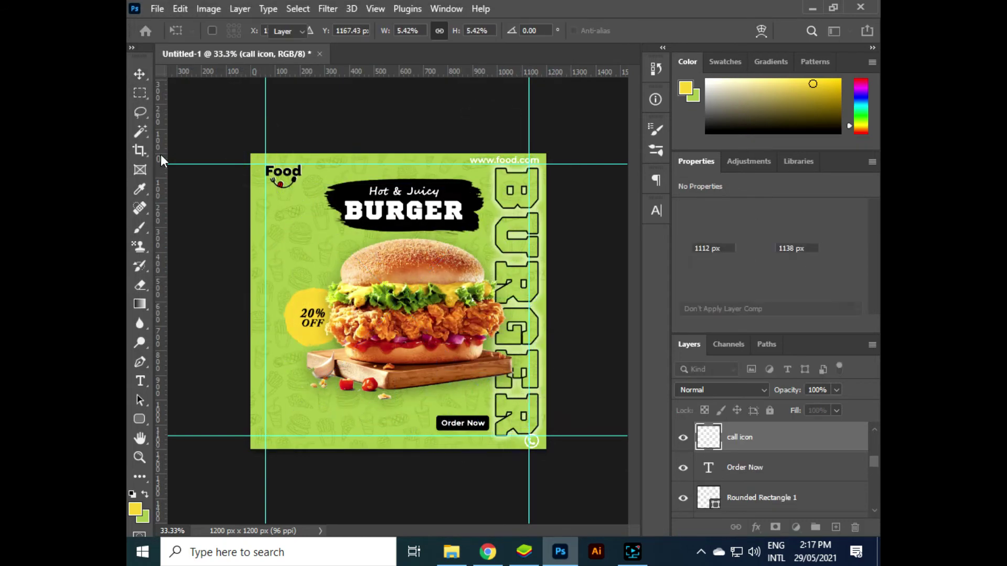
{"action": "key", "text": "Return"}
{"action": "mouse_move", "coordinate": [532, 448]}
{"action": "left_mouse_down"}
{"action": "mouse_move", "coordinate": [432, 444]}
{"action": "mouse_move", "coordinate": [426, 427]}
{"action": "mouse_move", "coordinate": [471, 426]}
{"action": "left_mouse_up"}
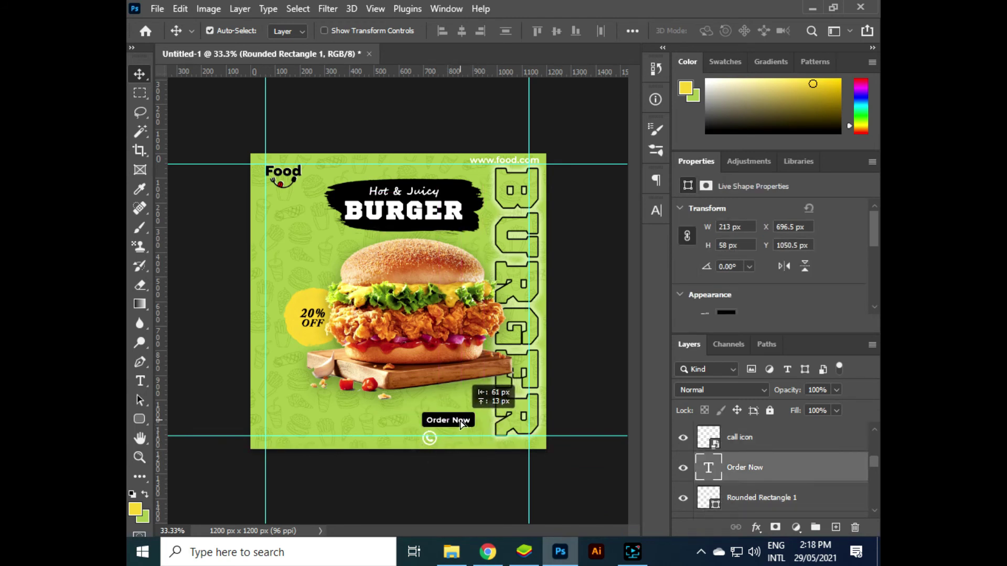
Enlarge the Order Now text and rectangle together by about 120%
{"action": "key", "text": "ctrl"}
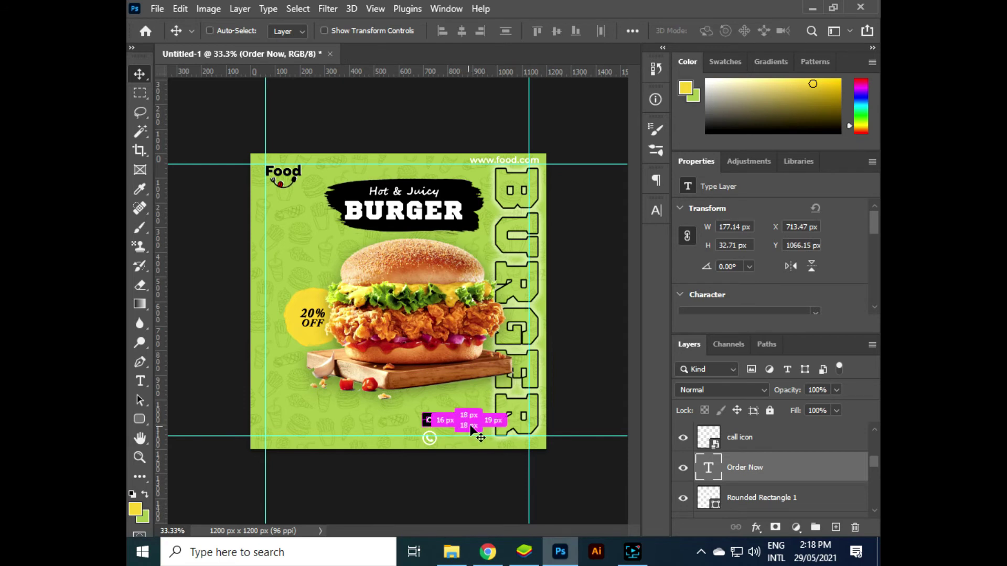
{"action": "left_click", "coordinate": [754, 497], "text": "ctrl"}
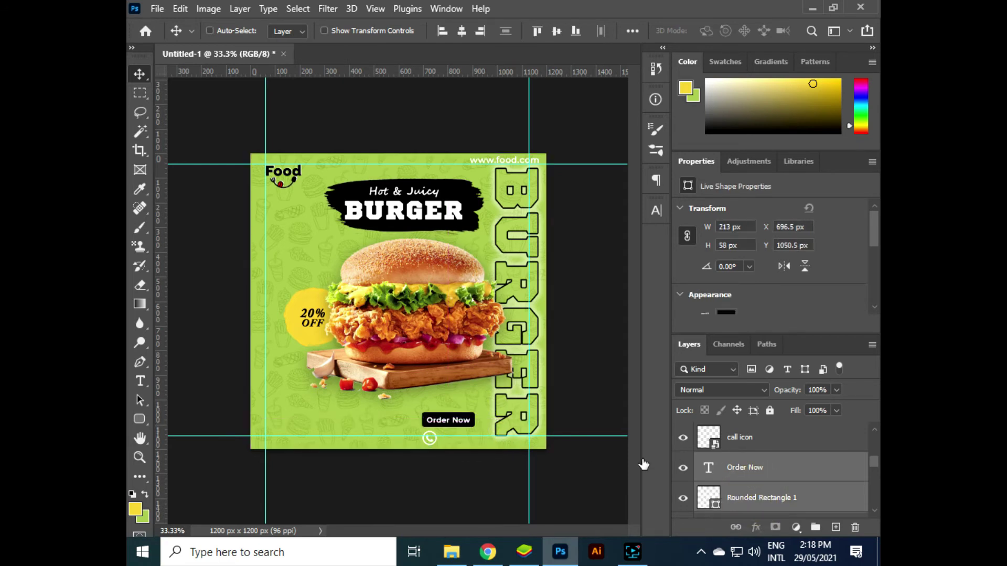
{"action": "key", "text": "ctrl+t"}
{"action": "left_click_drag", "start_coordinate": [474, 413], "coordinate": [486, 412]}
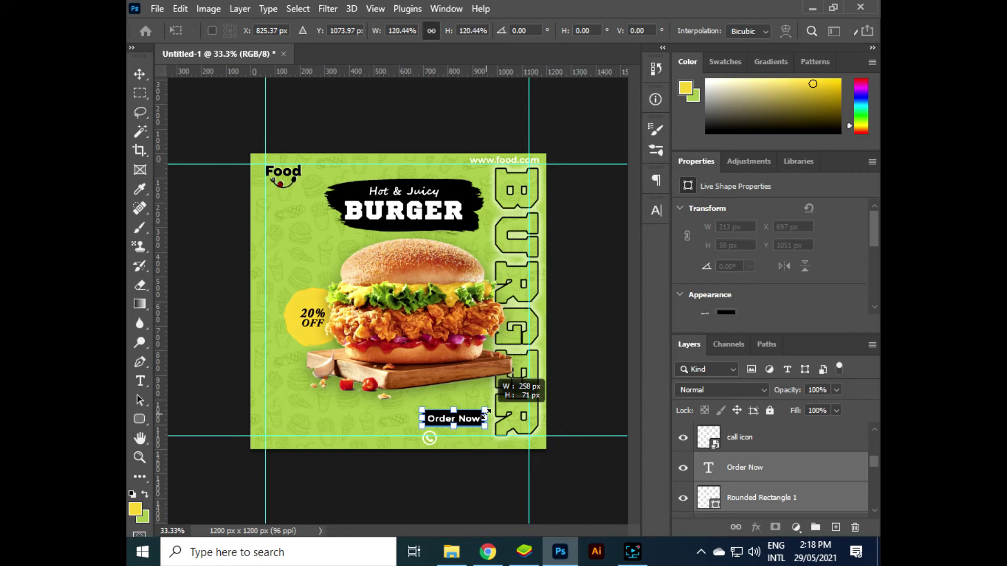
{"action": "key", "text": "Return"}
Select the call icon and start a new text line at the lower left
{"action": "left_click", "coordinate": [430, 438]}
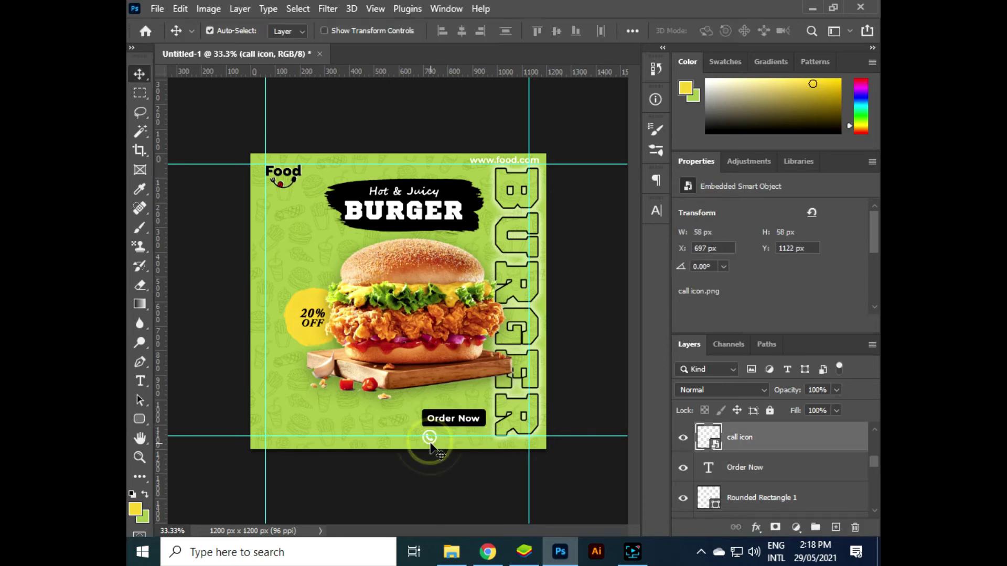
{"action": "left_click", "coordinate": [140, 381]}
{"action": "left_click", "coordinate": [300, 419]}
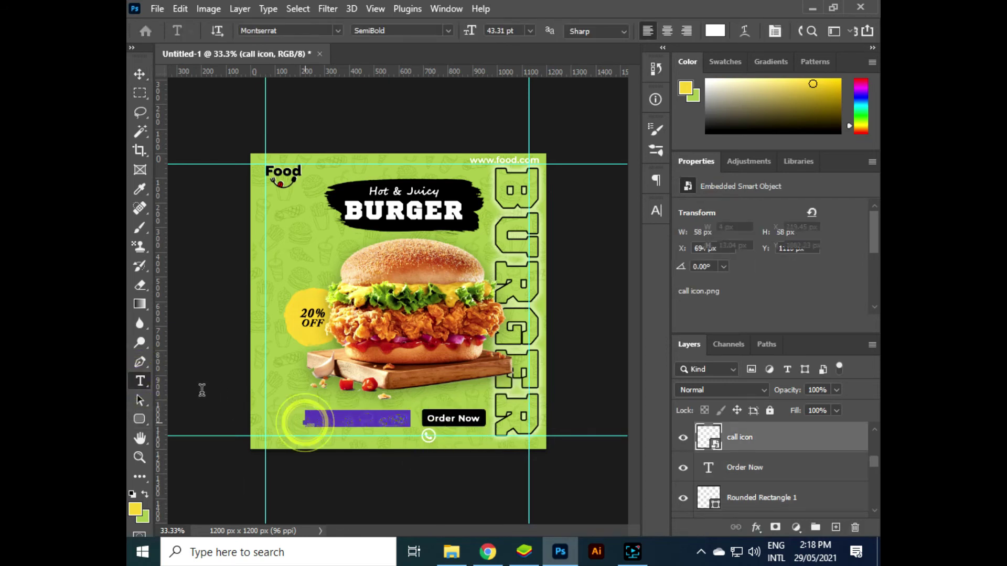
Type the phone number 0-123-456 and move it beside the call icon
{"action": "key", "text": "BackSpace"}
{"action": "type", "text": "0-"}
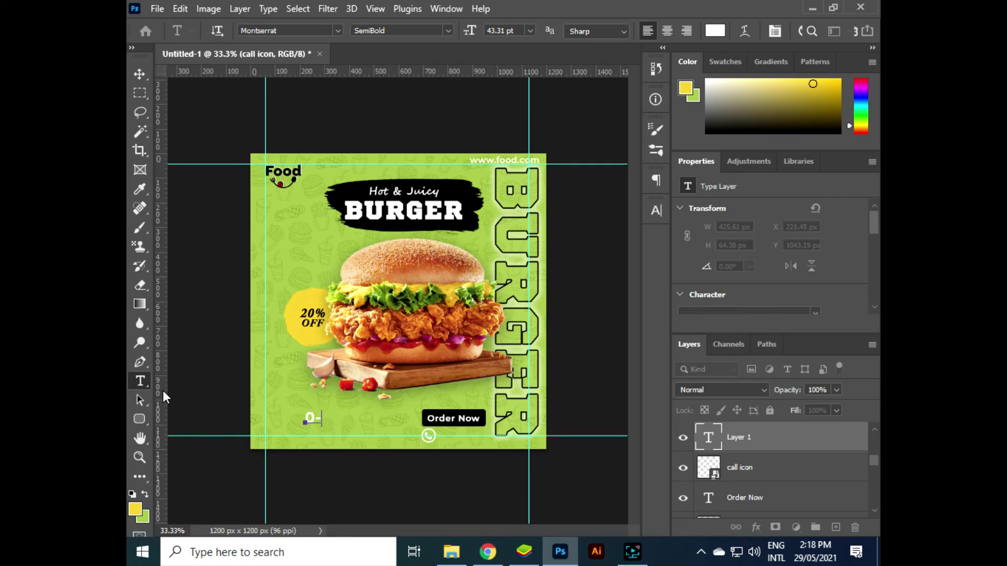
{"action": "type", "text": "123-456"}
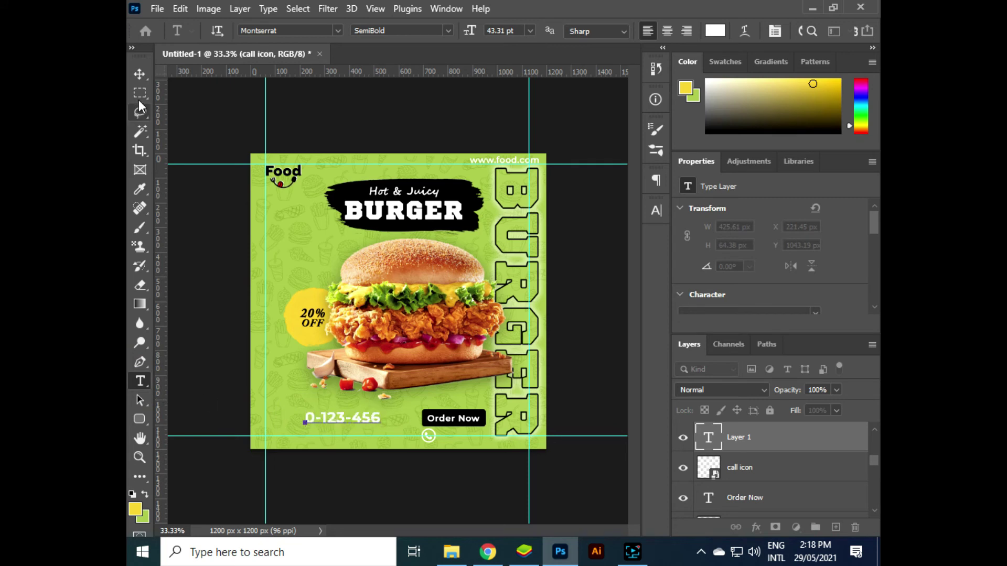
{"action": "left_click", "coordinate": [140, 75]}
{"action": "left_click_drag", "start_coordinate": [335, 437], "coordinate": [352, 419]}
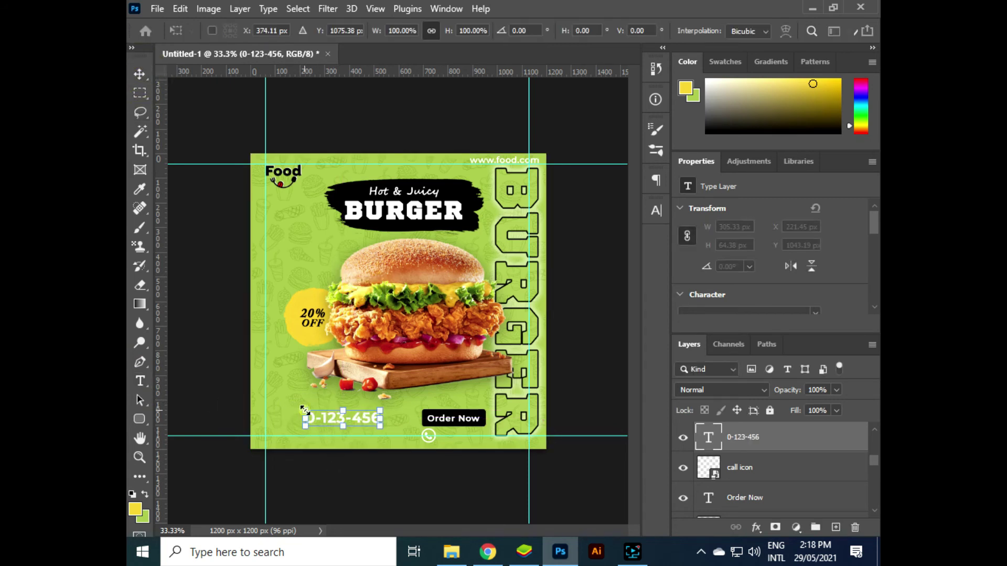
{"action": "mouse_move", "coordinate": [375, 422]}
{"action": "left_mouse_down"}
{"action": "mouse_move", "coordinate": [477, 438]}
{"action": "mouse_move", "coordinate": [436, 444]}
{"action": "left_mouse_up"}
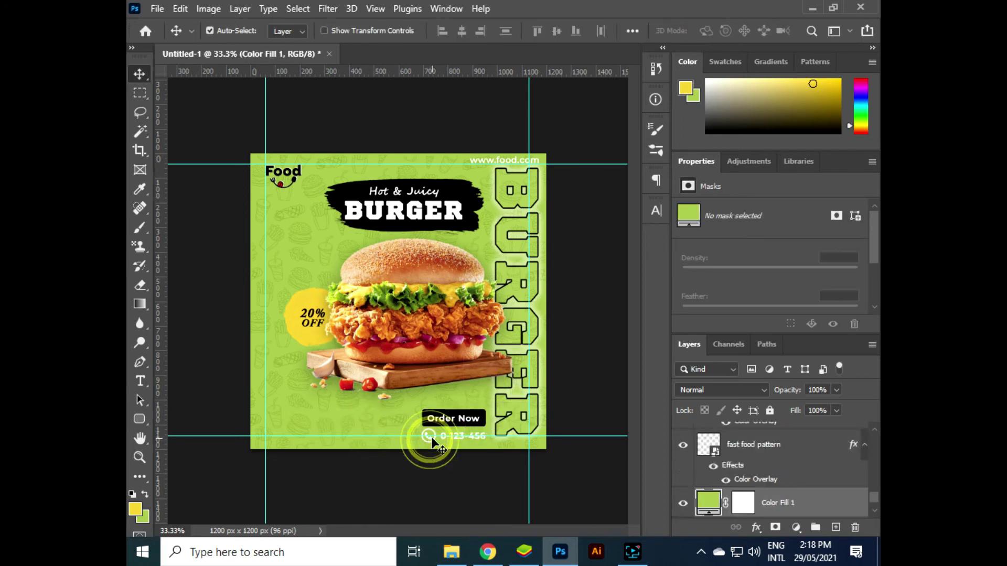
{"action": "left_click", "coordinate": [475, 216]}
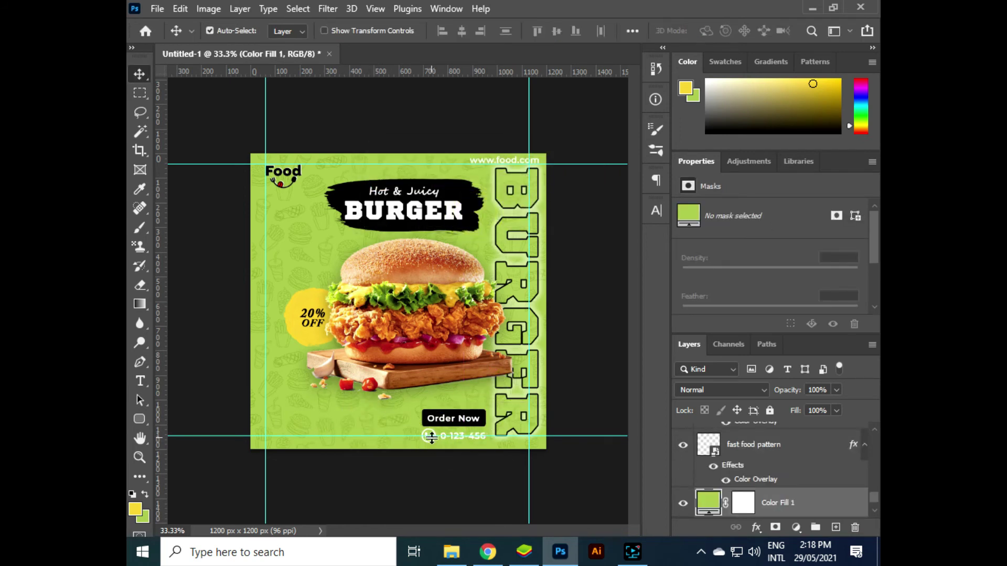
Shrink the call icon slightly to 48 x 49 px
{"action": "left_click", "coordinate": [429, 440]}
{"action": "key", "text": "ctrl+t"}
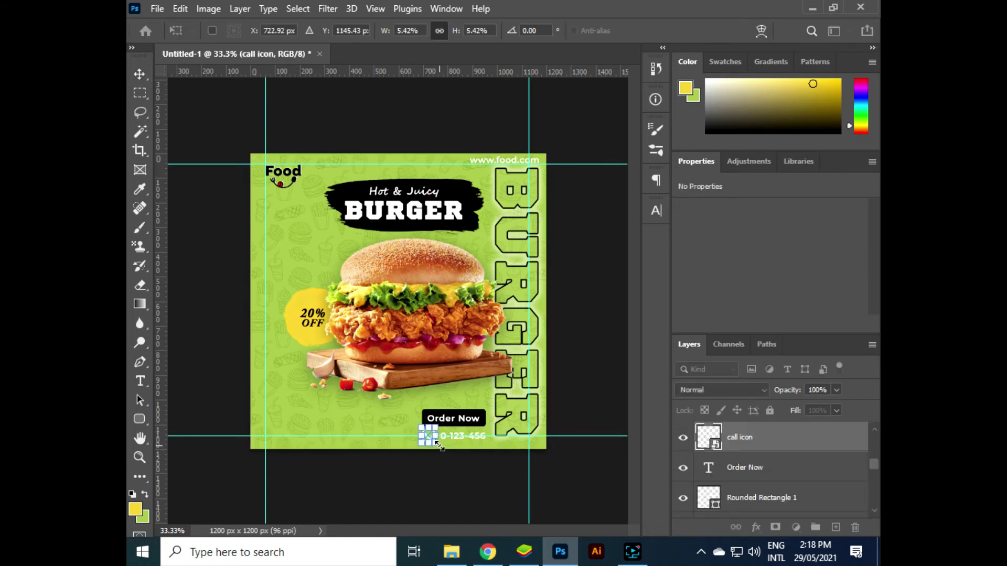
{"action": "key", "text": "Return"}
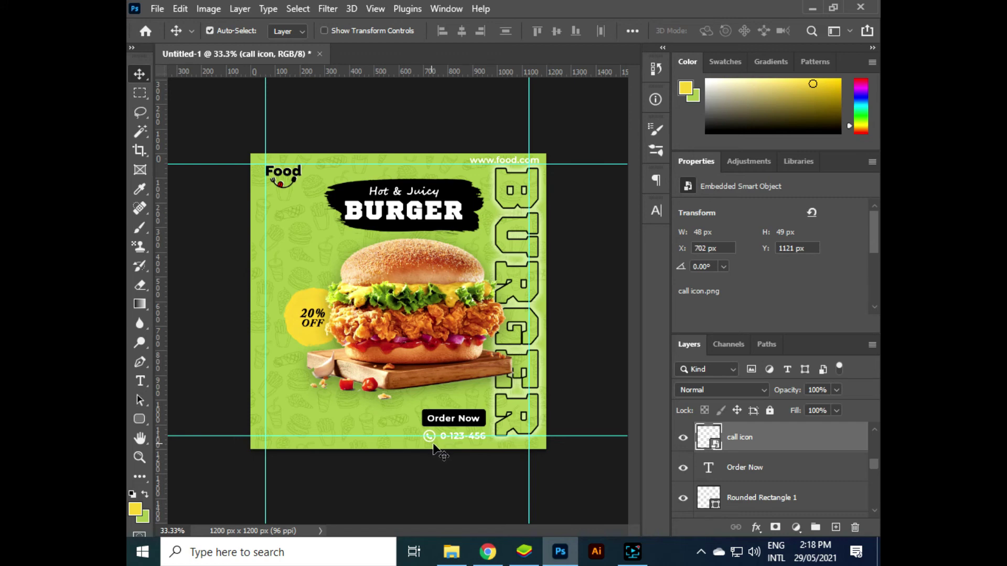
Apply a black Color Overlay to the call icon inside its embedded file
{"action": "double_click", "coordinate": [703, 443]}
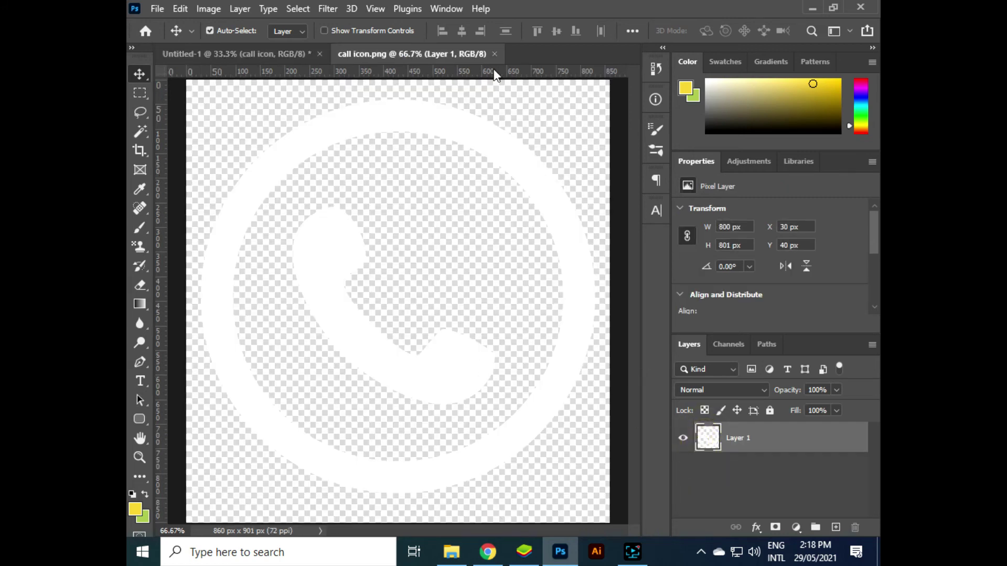
{"action": "right_click", "coordinate": [840, 447]}
{"action": "left_click", "coordinate": [734, 20]}
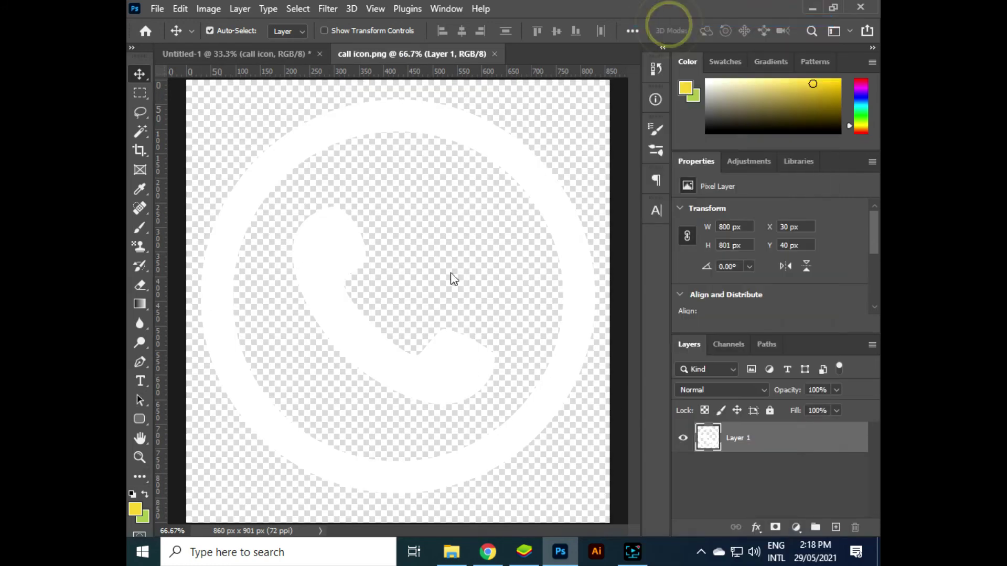
{"action": "left_click", "coordinate": [309, 342]}
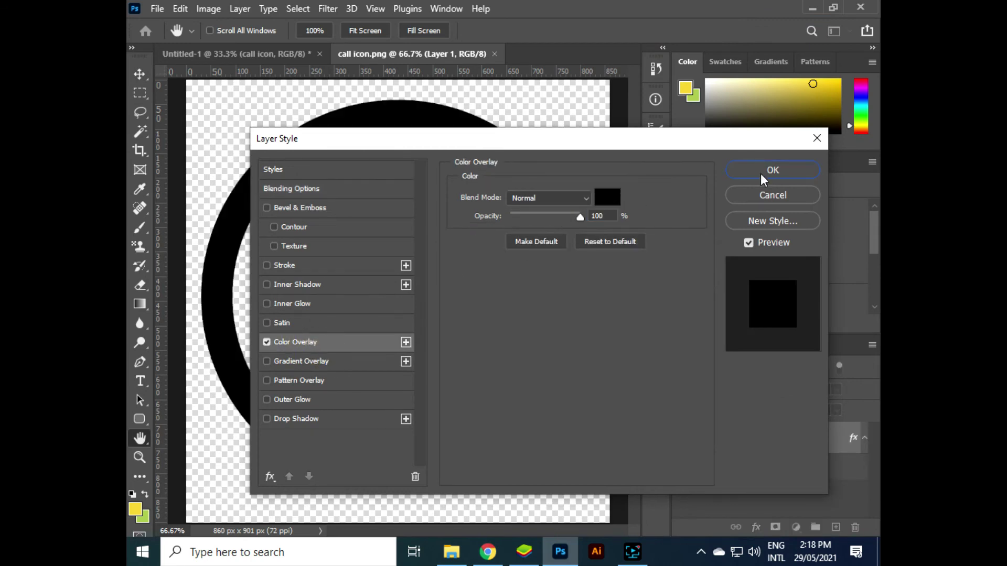
{"action": "left_click", "coordinate": [769, 173]}
{"action": "left_click", "coordinate": [288, 58]}
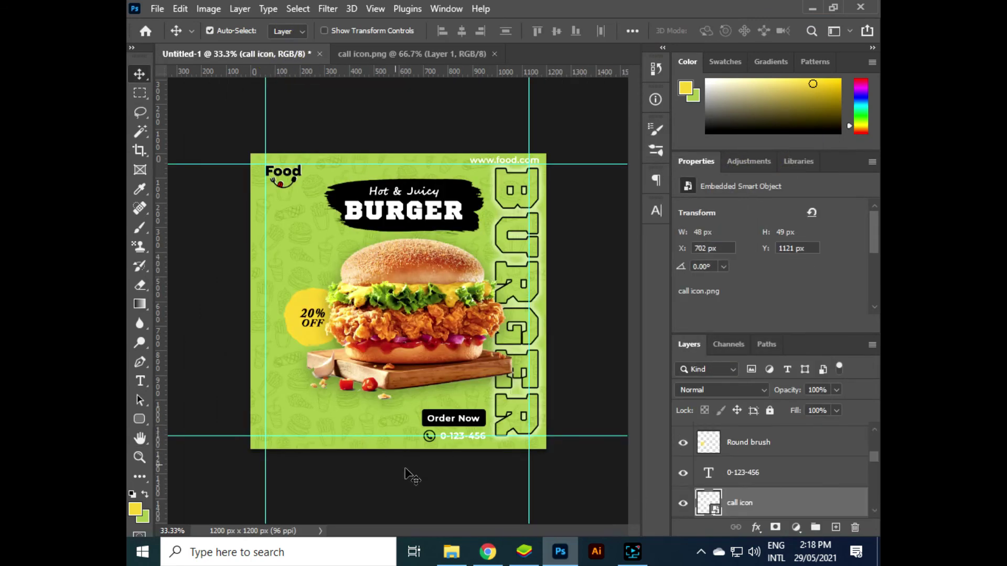
{"action": "double_click", "coordinate": [701, 508]}
Toggle the call icon's overlay, save its file, and drag the icon onto the poster
{"action": "left_click", "coordinate": [701, 459]}
{"action": "key", "text": "ctrl+s"}
{"action": "key", "text": "ctrl+Tab"}
{"action": "left_click", "coordinate": [377, 53]}
{"action": "left_click", "coordinate": [712, 460]}
{"action": "key", "text": "ctrl"}
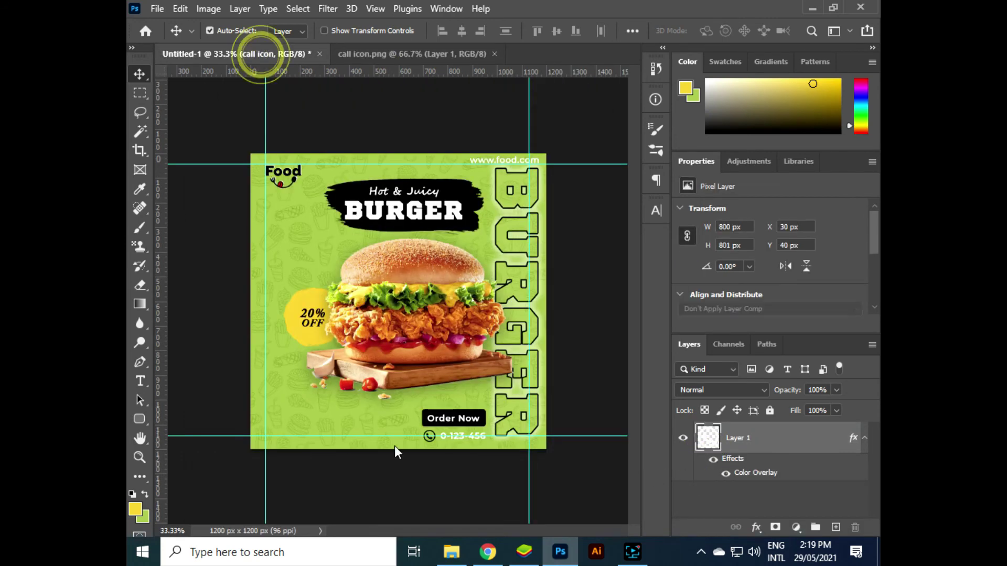
{"action": "left_click_drag", "start_coordinate": [264, 68], "coordinate": [404, 415]}
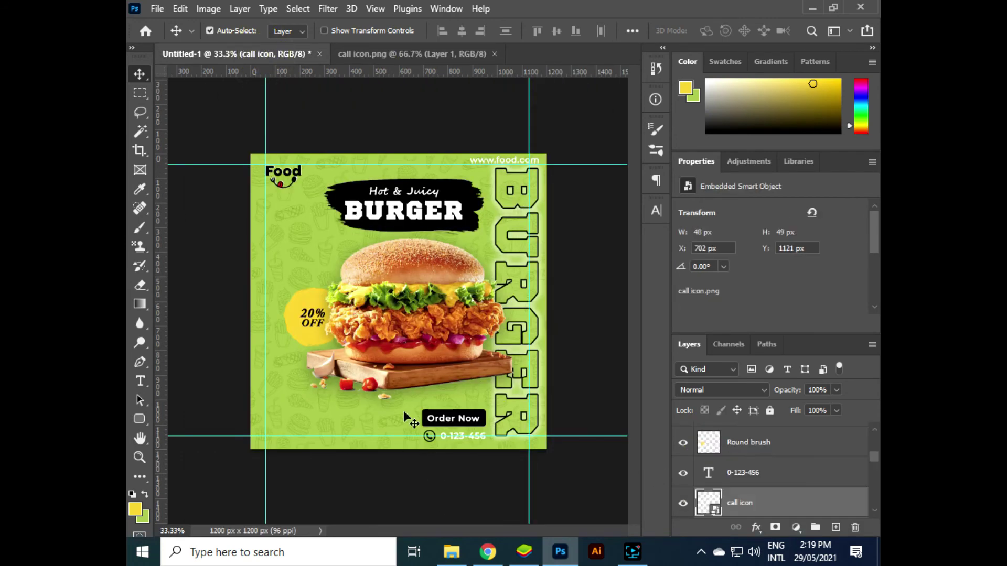
Place the Instagram icon embedded and shrink it to 48 x 48 px at bottom-left
{"action": "left_click", "coordinate": [156, 8]}
{"action": "left_click", "coordinate": [191, 299]}
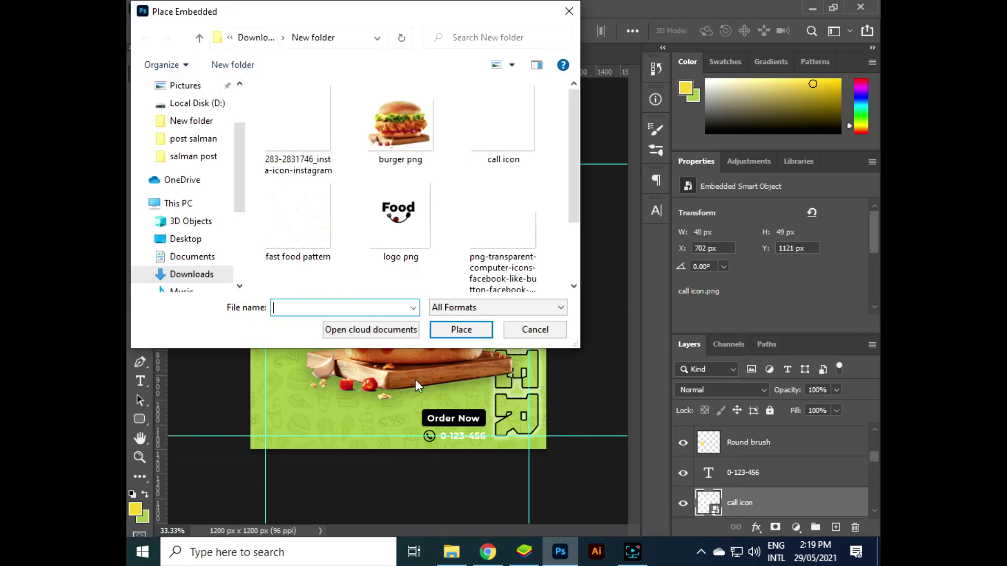
{"action": "double_click", "coordinate": [273, 140]}
{"action": "mouse_move", "coordinate": [248, 153]}
{"action": "left_mouse_down"}
{"action": "mouse_move", "coordinate": [533, 427]}
{"action": "mouse_move", "coordinate": [276, 442]}
{"action": "left_mouse_up"}
{"action": "key", "text": "Return"}
{"action": "key", "text": "v"}
{"action": "key", "text": "ctrl+t"}
{"action": "key", "text": "Return"}
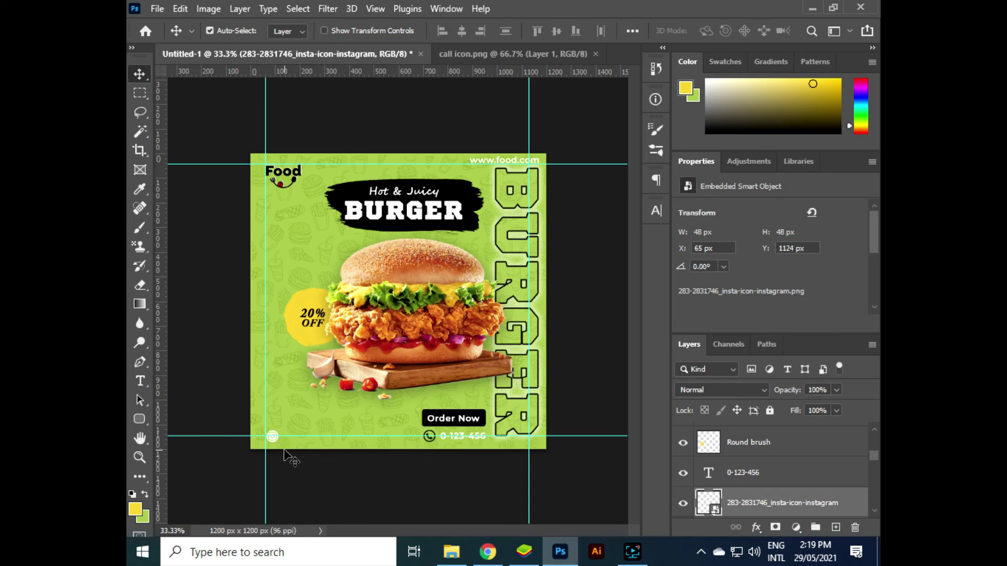
Place the Facebook icon embedded and shrink it to 42 x 42 px beside Instagram
{"action": "left_click", "coordinate": [158, 9]}
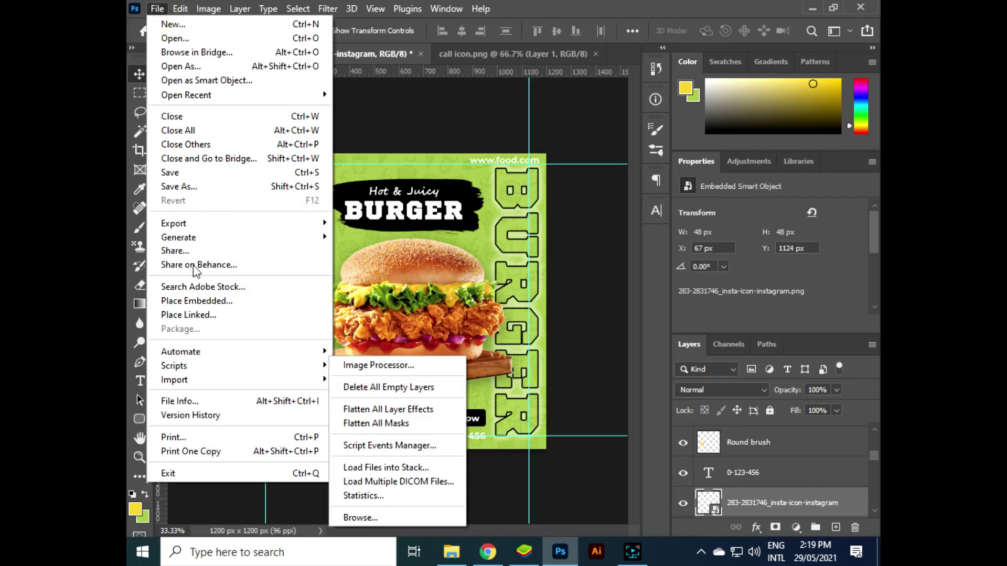
{"action": "left_click", "coordinate": [199, 300]}
{"action": "left_click", "coordinate": [503, 124]}
{"action": "double_click", "coordinate": [498, 241]}
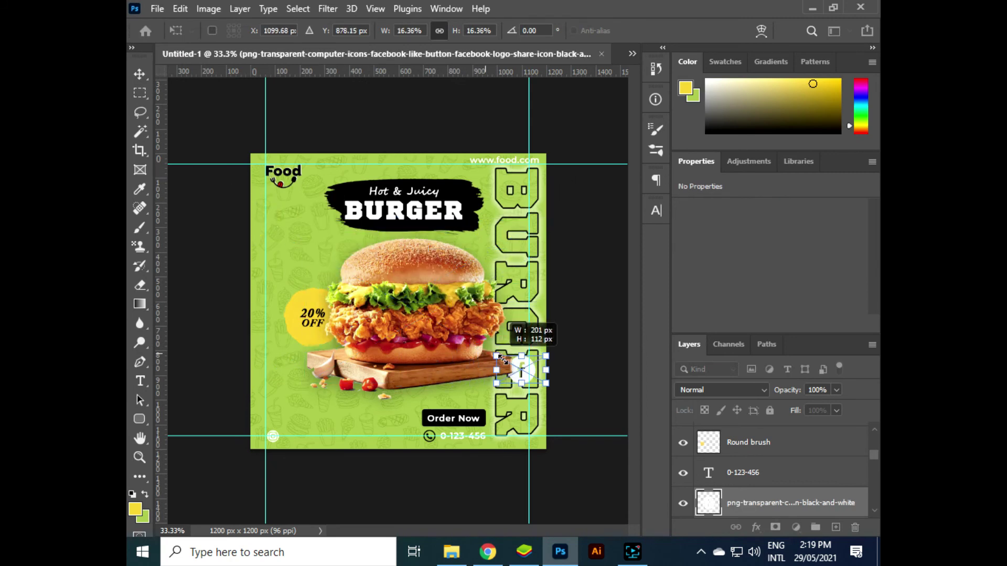
{"action": "key", "text": "Return"}
{"action": "mouse_move", "coordinate": [303, 240]}
{"action": "left_mouse_down"}
{"action": "mouse_move", "coordinate": [531, 374]}
{"action": "mouse_move", "coordinate": [290, 441]}
{"action": "left_mouse_up"}
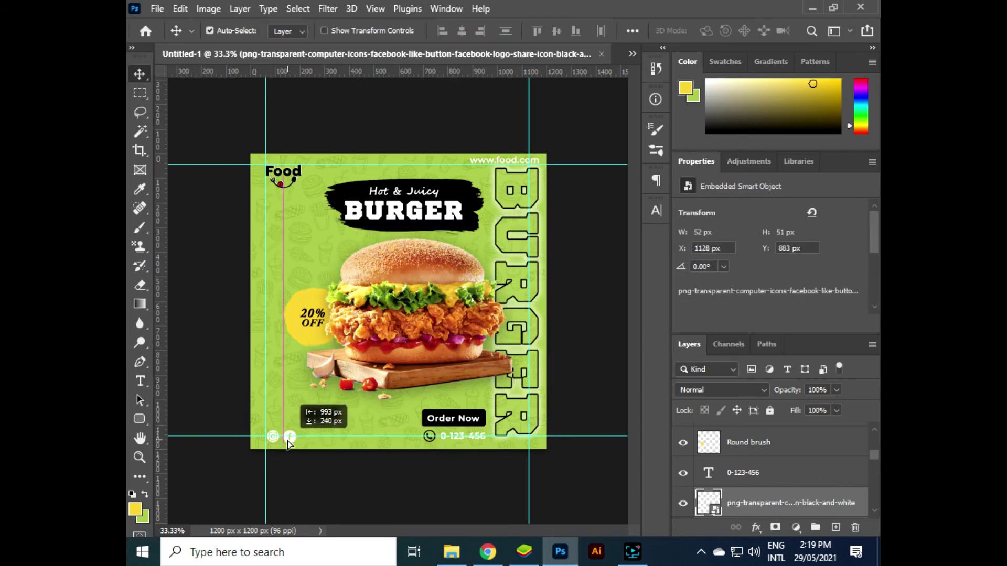
{"action": "key", "text": "ctrl+t"}
{"action": "left_click_drag", "start_coordinate": [302, 430], "coordinate": [299, 432]}
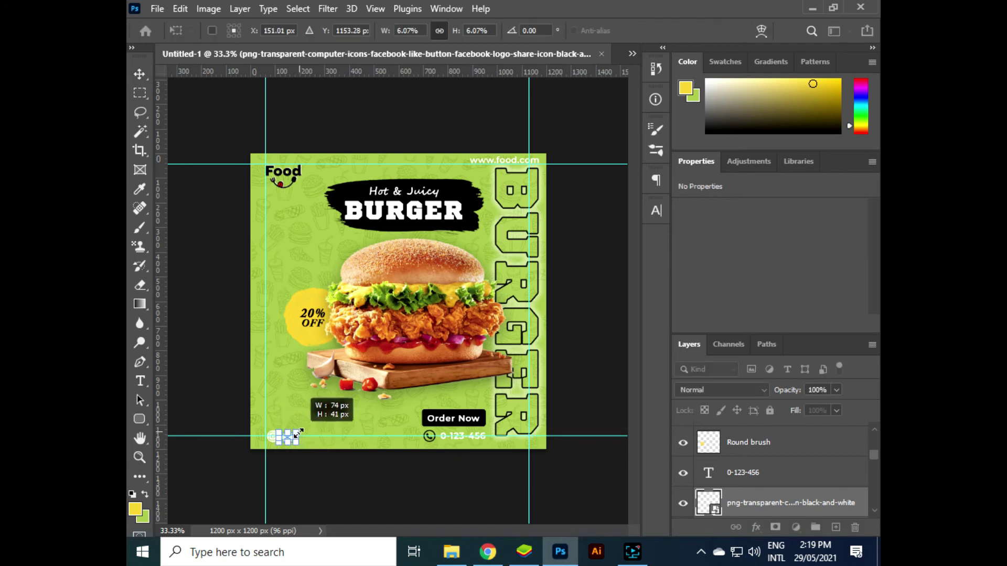
{"action": "key", "text": "Return"}
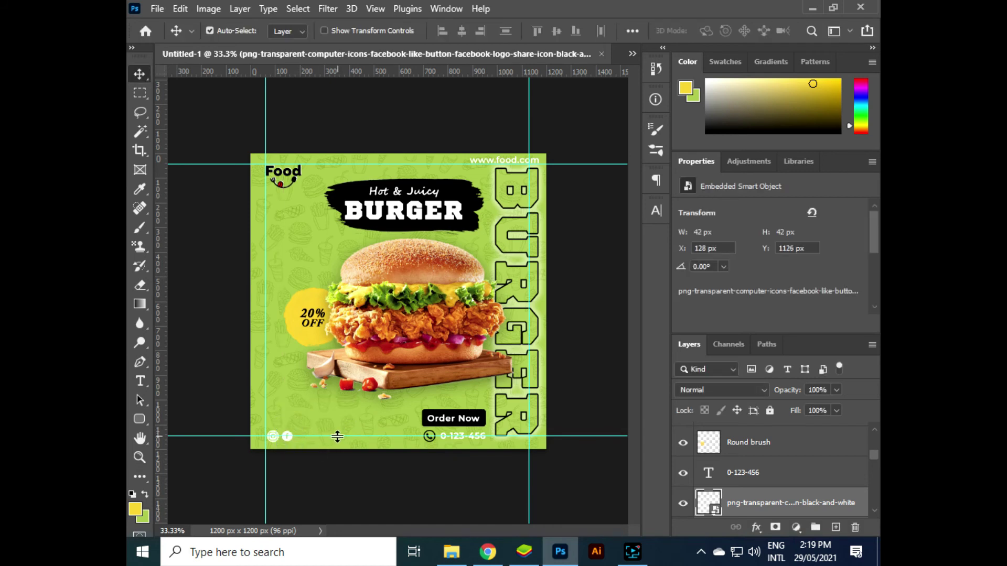
Place the twitter-logo-3 image as an embedded file instead of a linked one
{"action": "left_click", "coordinate": [152, 7]}
{"action": "left_click", "coordinate": [209, 307]}
{"action": "left_click", "coordinate": [569, 11]}
{"action": "left_click", "coordinate": [157, 8]}
{"action": "left_click", "coordinate": [194, 299]}
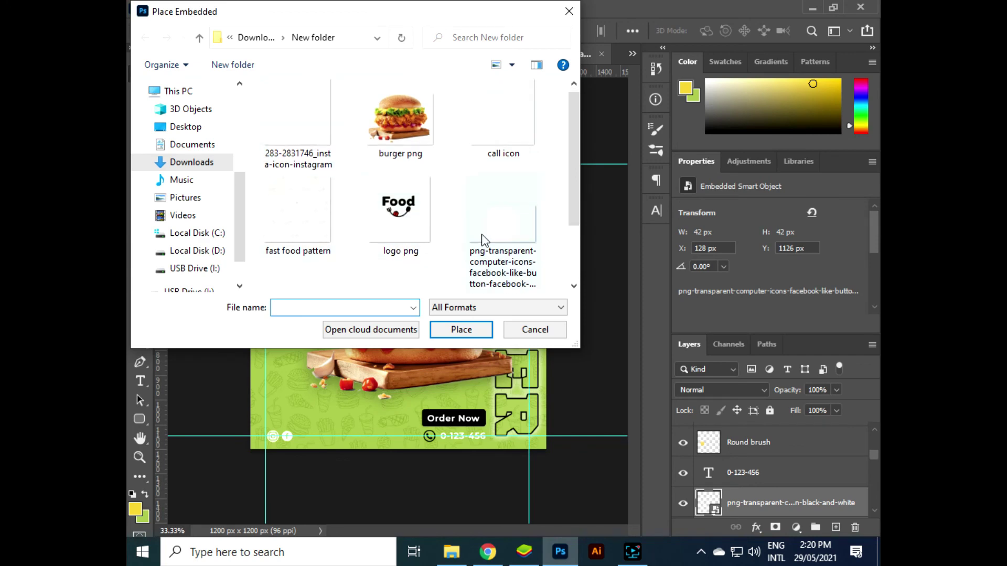
{"action": "scroll", "coordinate": [320, 229], "scroll_direction": "down", "scroll_amount": 2}
{"action": "double_click", "coordinate": [282, 244]}
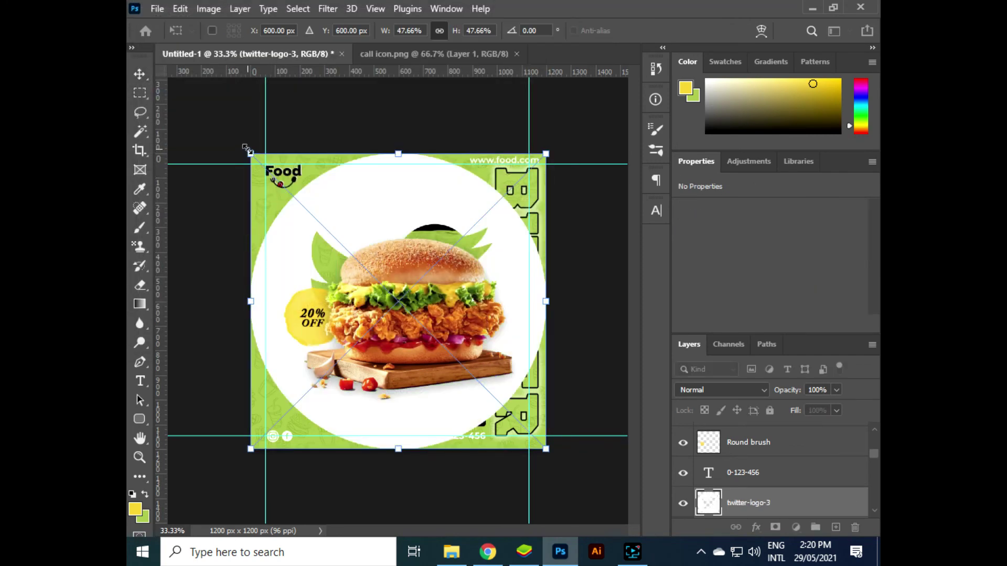
Scale the Twitter logo to 49 px and move it beside the other social icons
{"action": "left_click_drag", "start_coordinate": [548, 377], "coordinate": [556, 392]}
{"action": "key", "text": "Return"}
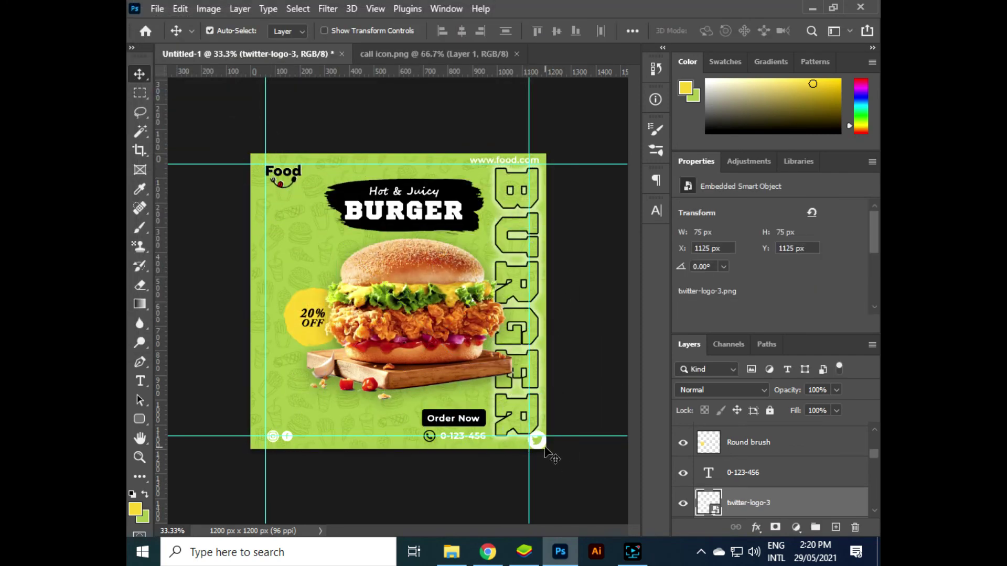
{"action": "left_click", "coordinate": [540, 457]}
{"action": "left_click_drag", "start_coordinate": [539, 446], "coordinate": [315, 445]}
{"action": "key", "text": "ctrl+t"}
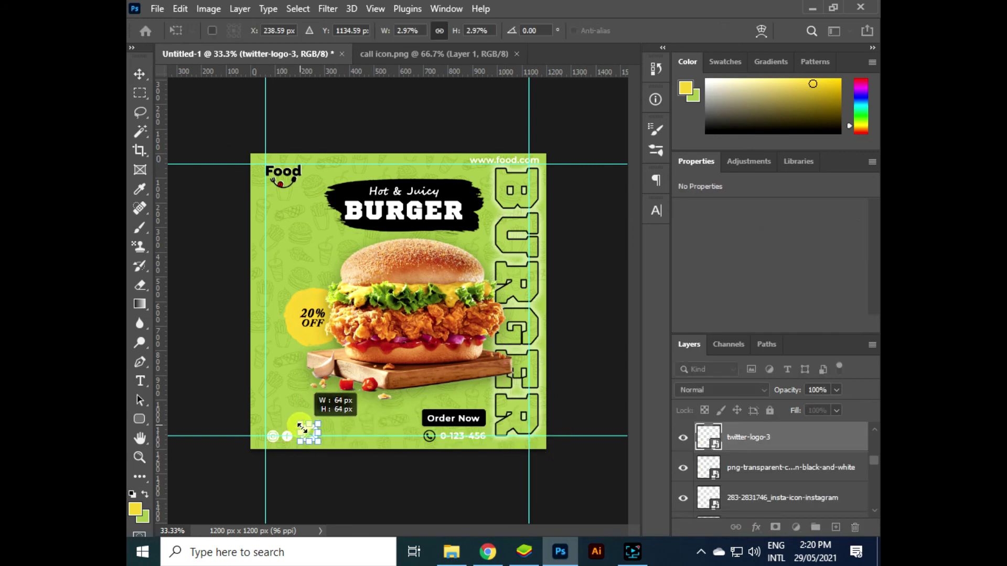
{"action": "key", "text": "Return"}
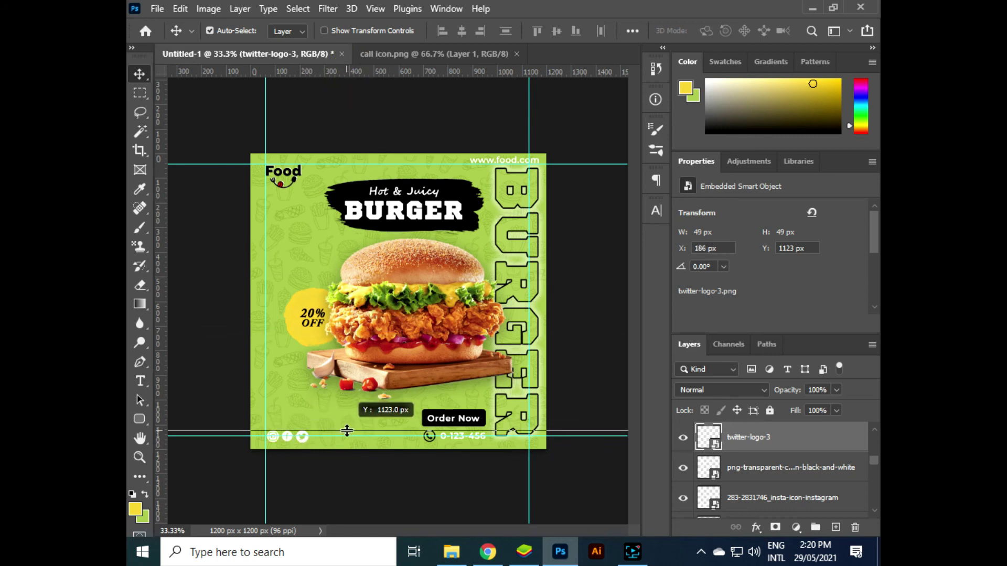
Set horizontal guides near the bottom and align the three social icons along them
{"action": "left_click_drag", "start_coordinate": [355, 367], "coordinate": [358, 431]}
{"action": "left_click_drag", "start_coordinate": [317, 74], "coordinate": [287, 442]}
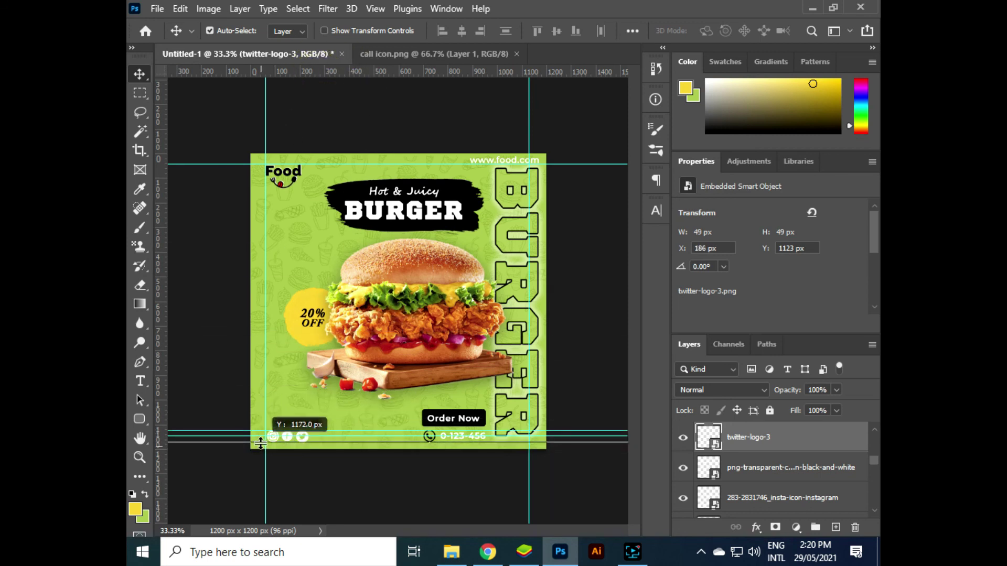
{"action": "left_click_drag", "start_coordinate": [284, 442], "coordinate": [272, 356]}
{"action": "left_click", "coordinate": [284, 438]}
{"action": "left_click", "coordinate": [288, 433], "text": "shift"}
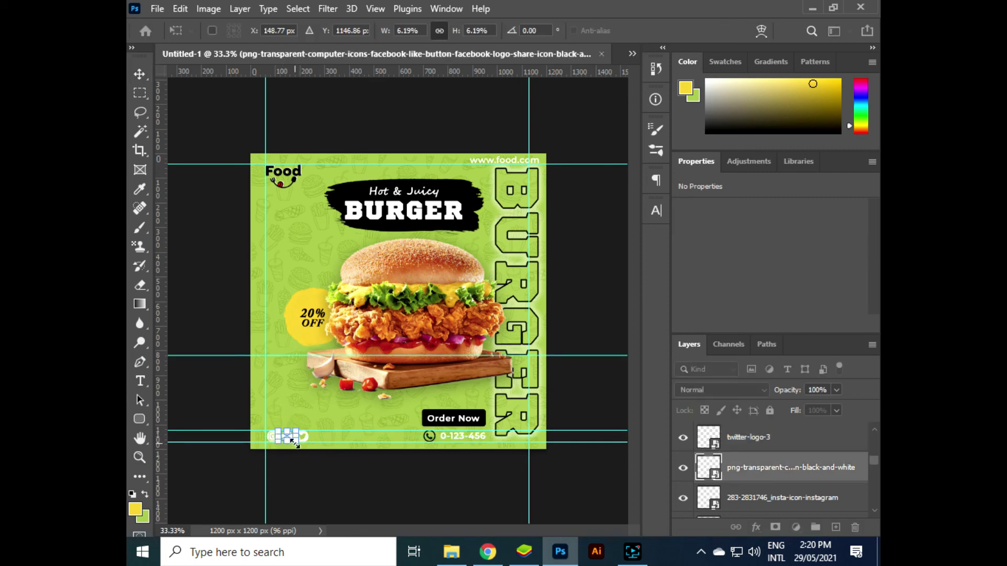
{"action": "key", "text": "ctrl+t"}
{"action": "key", "text": "Return"}
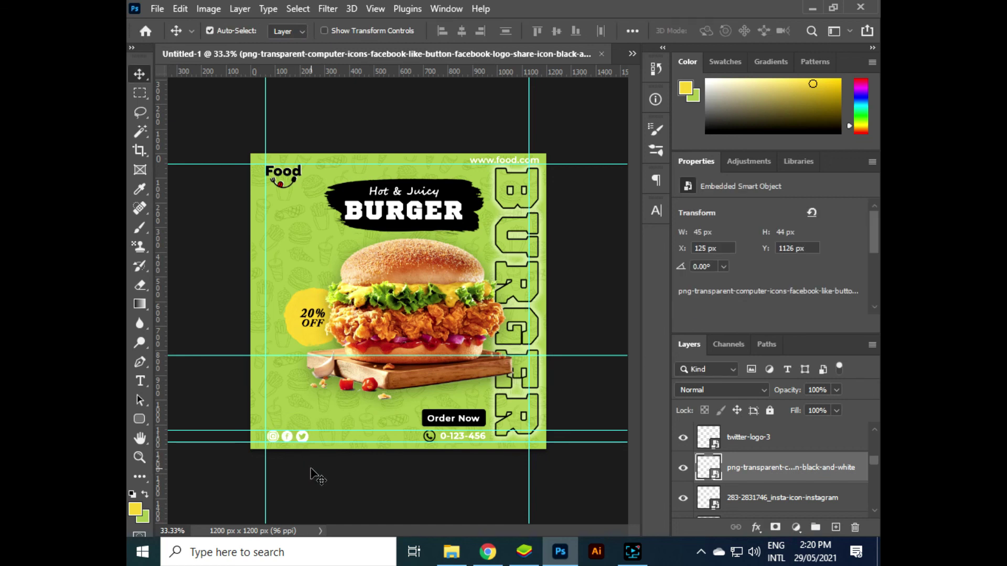
{"action": "left_click", "coordinate": [307, 438]}
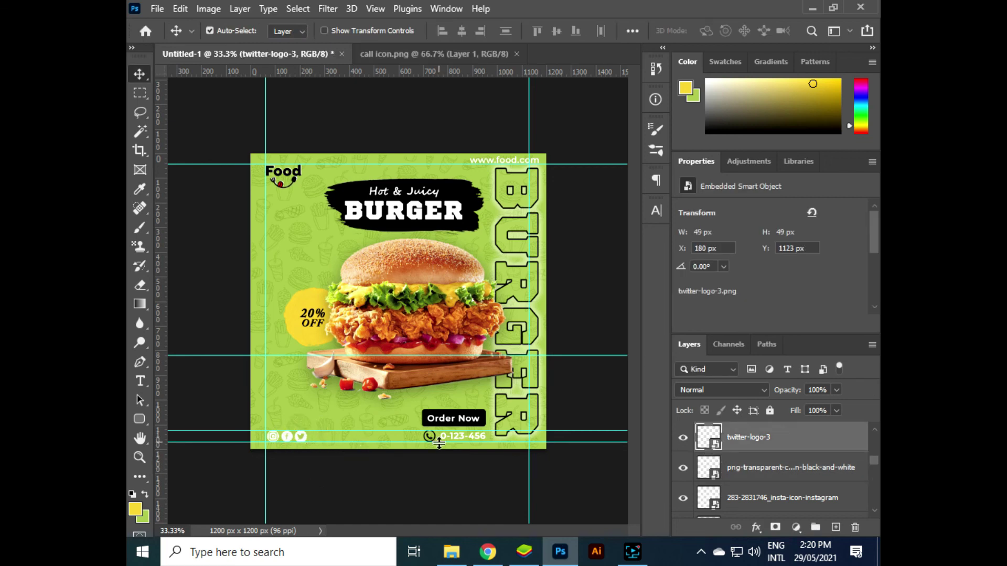
{"action": "left_click", "coordinate": [465, 438]}
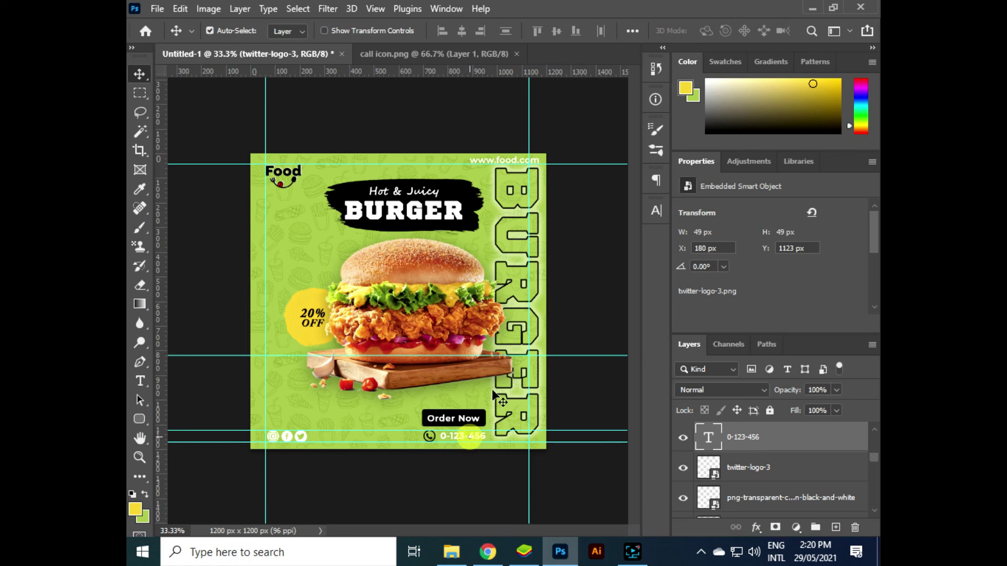
Increase the 0-123-456 phone number's font size by one step in the Character panel
{"action": "left_click", "coordinate": [656, 210]}
{"action": "left_click", "coordinate": [525, 249]}
{"action": "key", "text": "Up"}
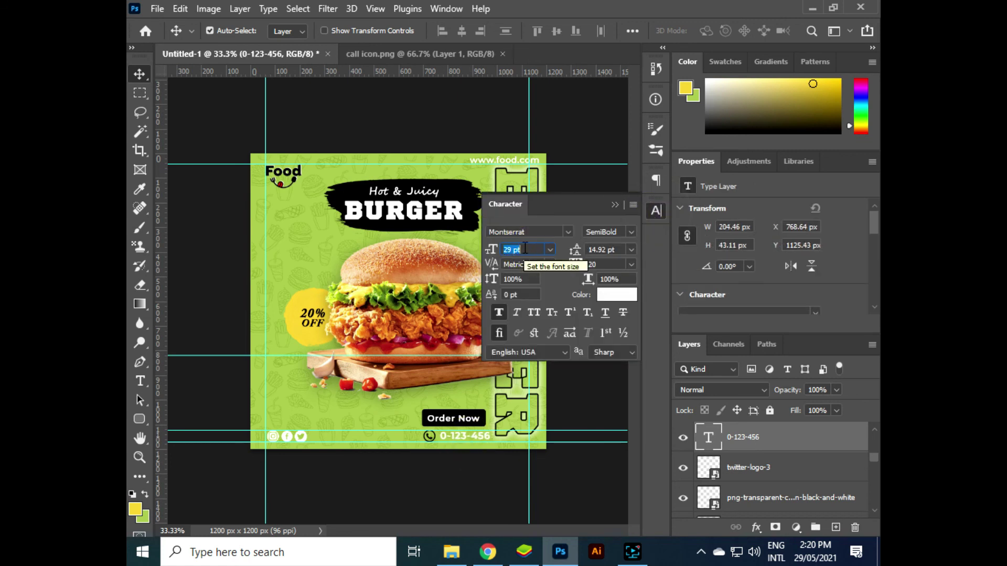
{"action": "left_click", "coordinate": [615, 205]}
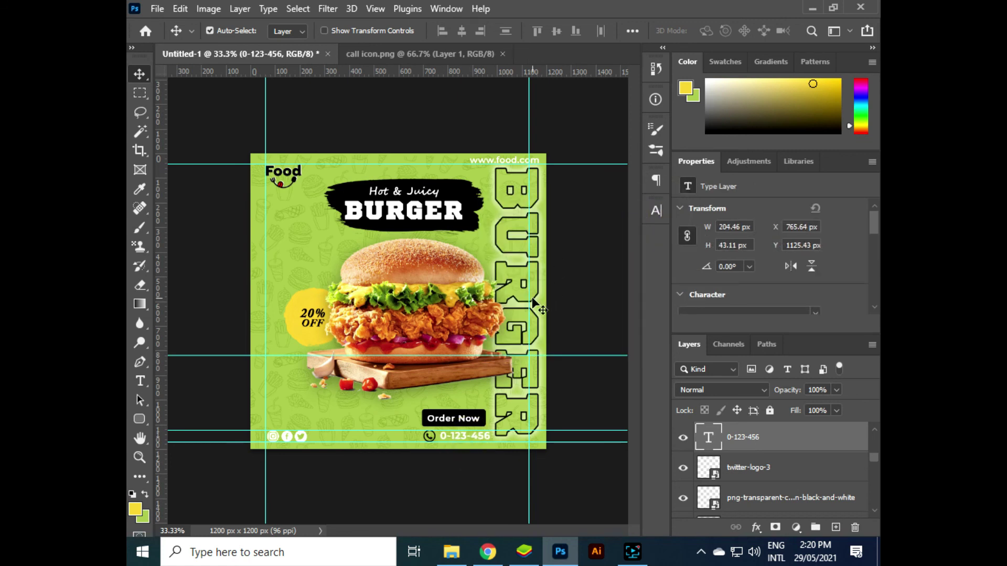
Duplicate the phone text leftward, change it to '/ food', and place it after the icons
{"action": "left_click", "coordinate": [140, 381]}
{"action": "left_click", "coordinate": [295, 412]}
{"action": "left_click", "coordinate": [139, 74]}
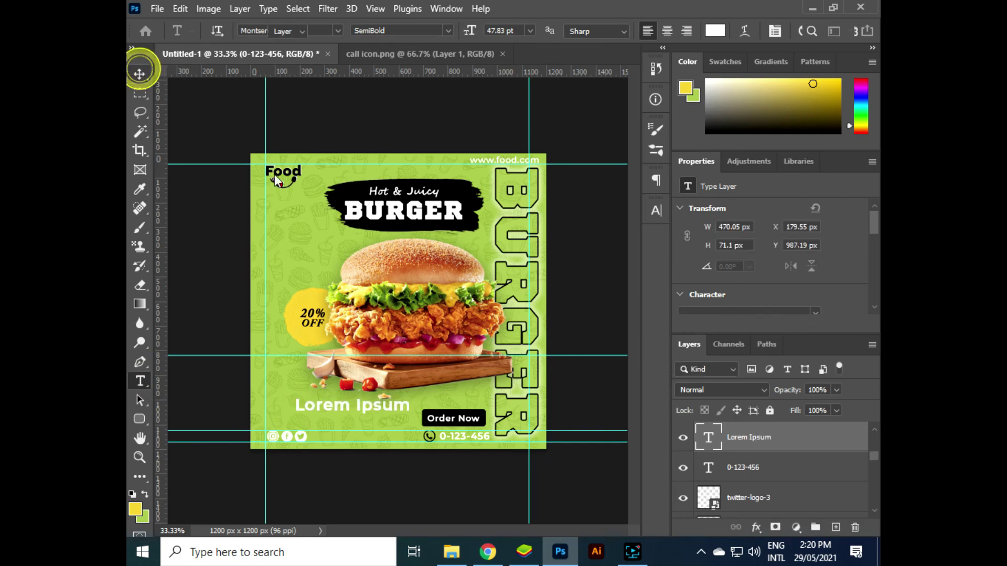
{"action": "left_click_drag", "start_coordinate": [464, 439], "coordinate": [195, 450], "text": "alt"}
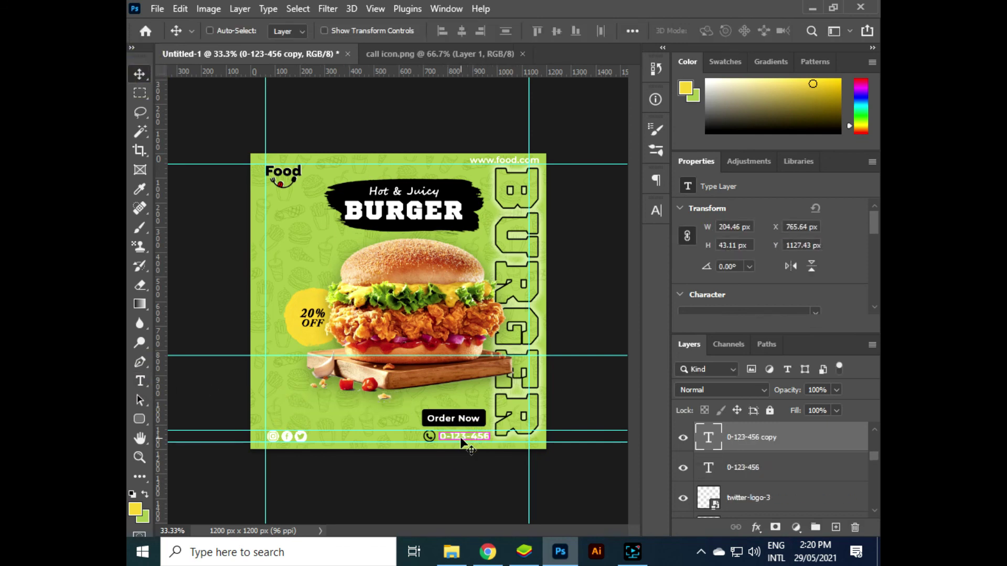
{"action": "key", "text": "t"}
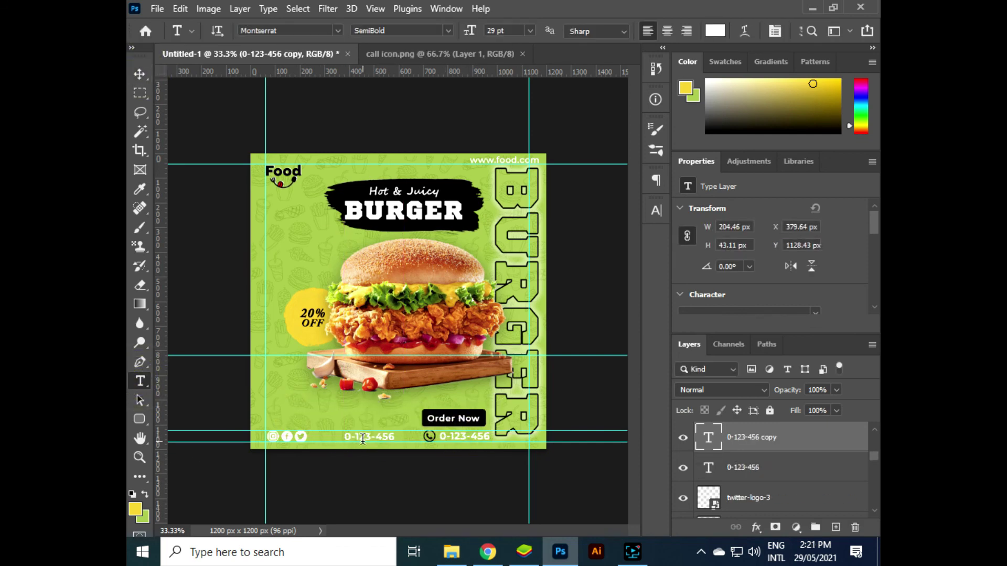
{"action": "double_click", "coordinate": [367, 437]}
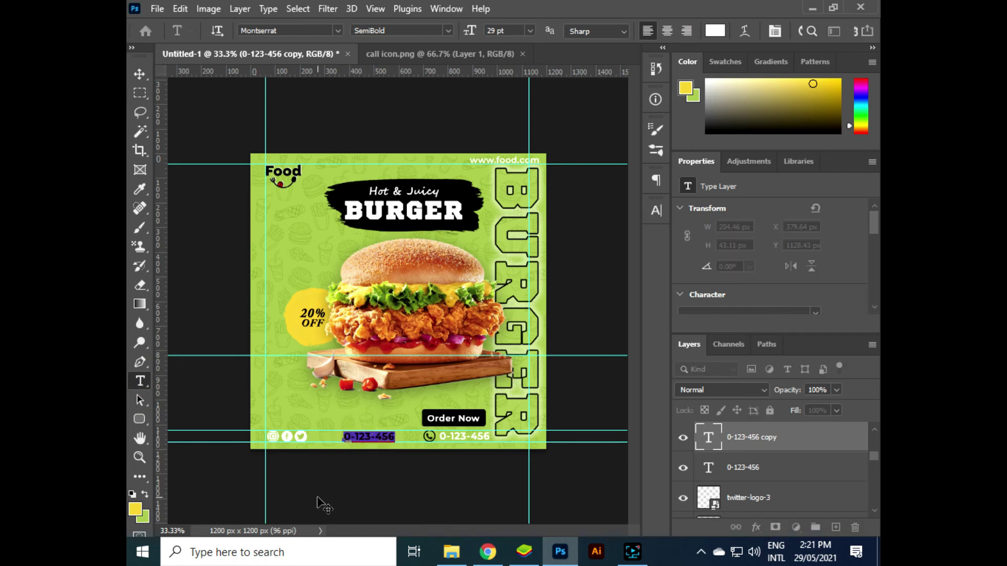
{"action": "key", "text": "BackSpace"}
{"action": "type", "text": "/ food"}
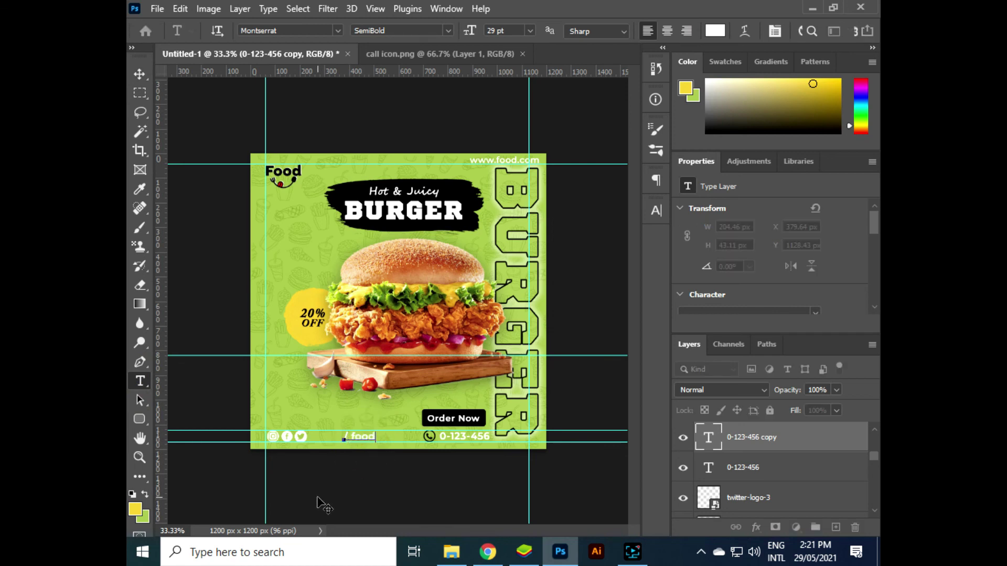
{"action": "left_click", "coordinate": [139, 74]}
{"action": "left_click_drag", "start_coordinate": [365, 440], "coordinate": [332, 441]}
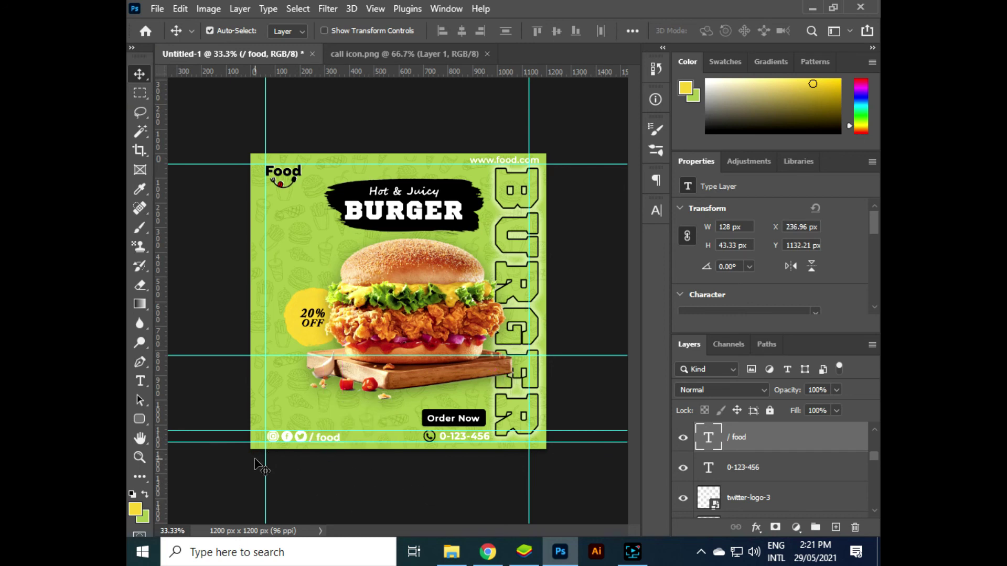